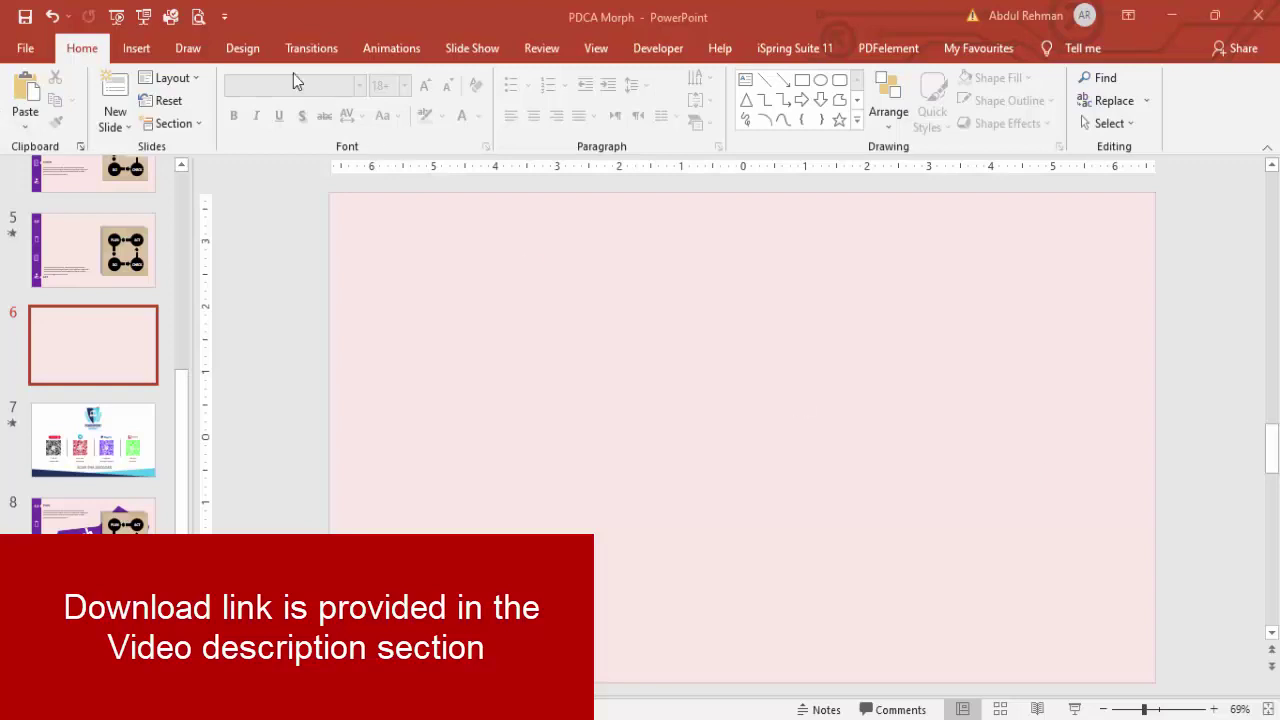
# Insert a rectangle on slide 6 and size it to 2.4" by 2.4"
pyautogui.click(137, 50)
pyautogui.click(303, 130)
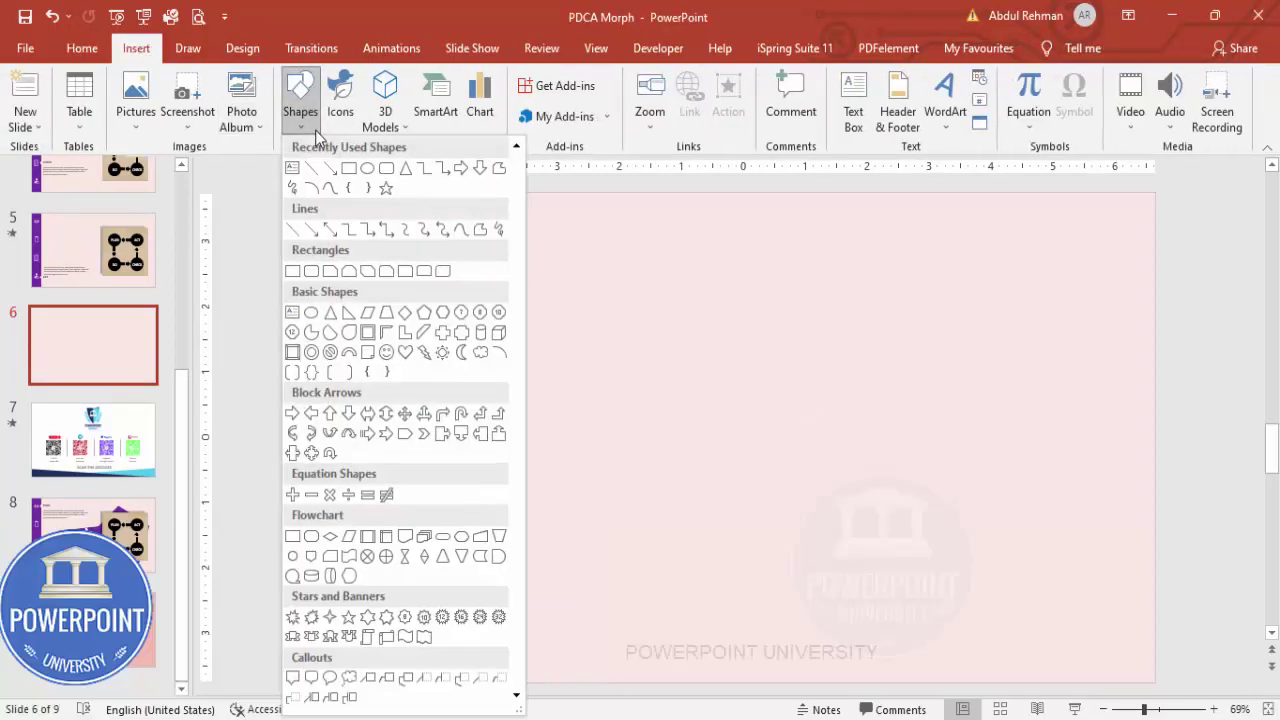
pyautogui.click(294, 271)
pyautogui.click(726, 375)
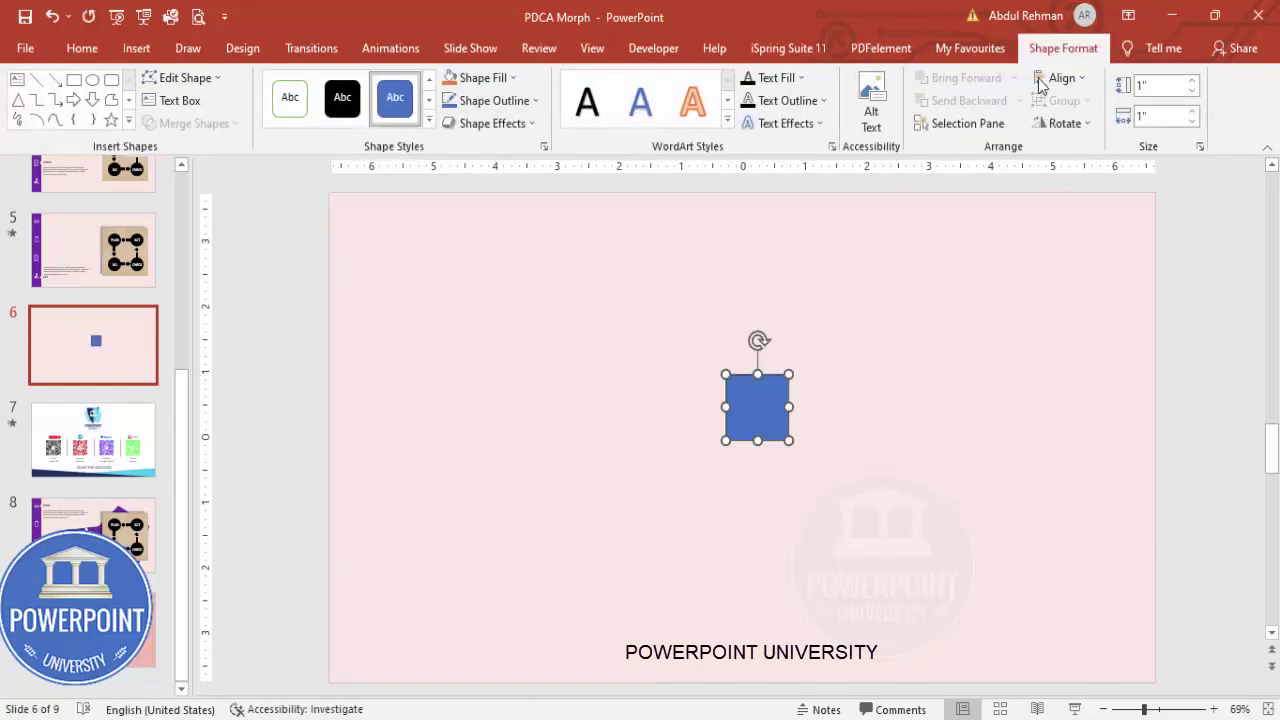
pyautogui.click(1157, 87)
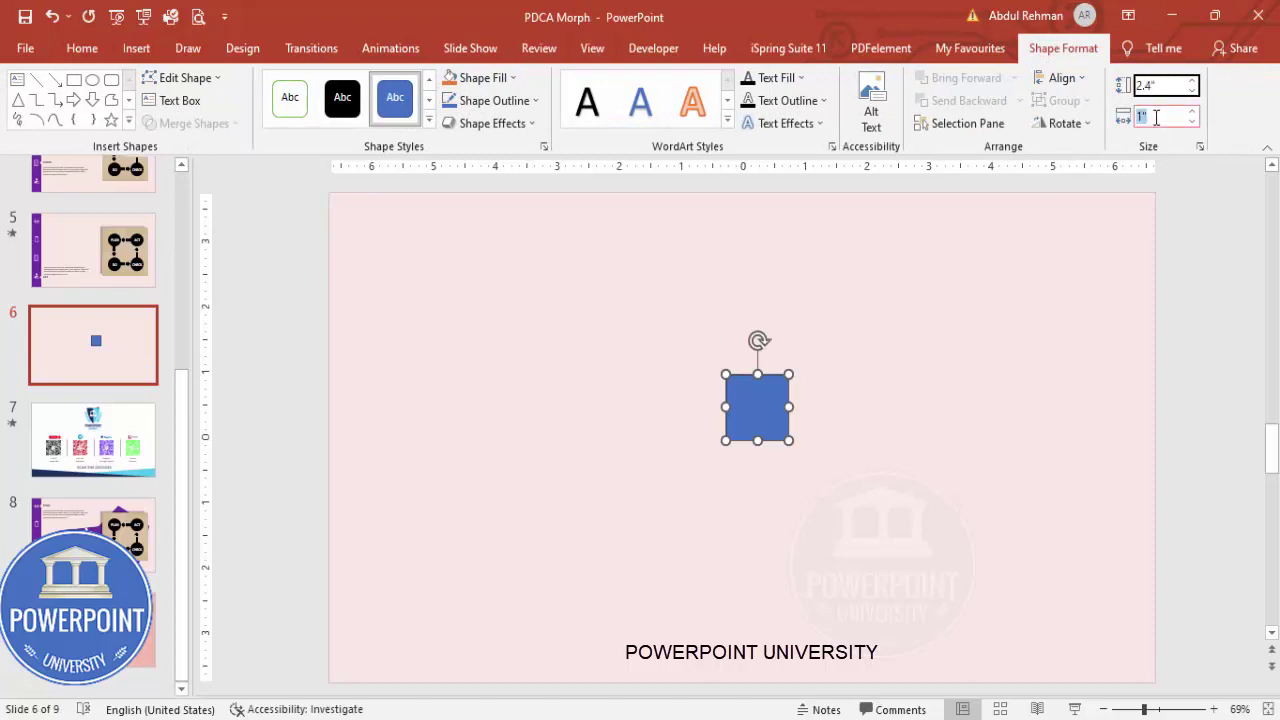
pyautogui.click(1156, 117)
pyautogui.write('2.4')
pyautogui.press('Return')
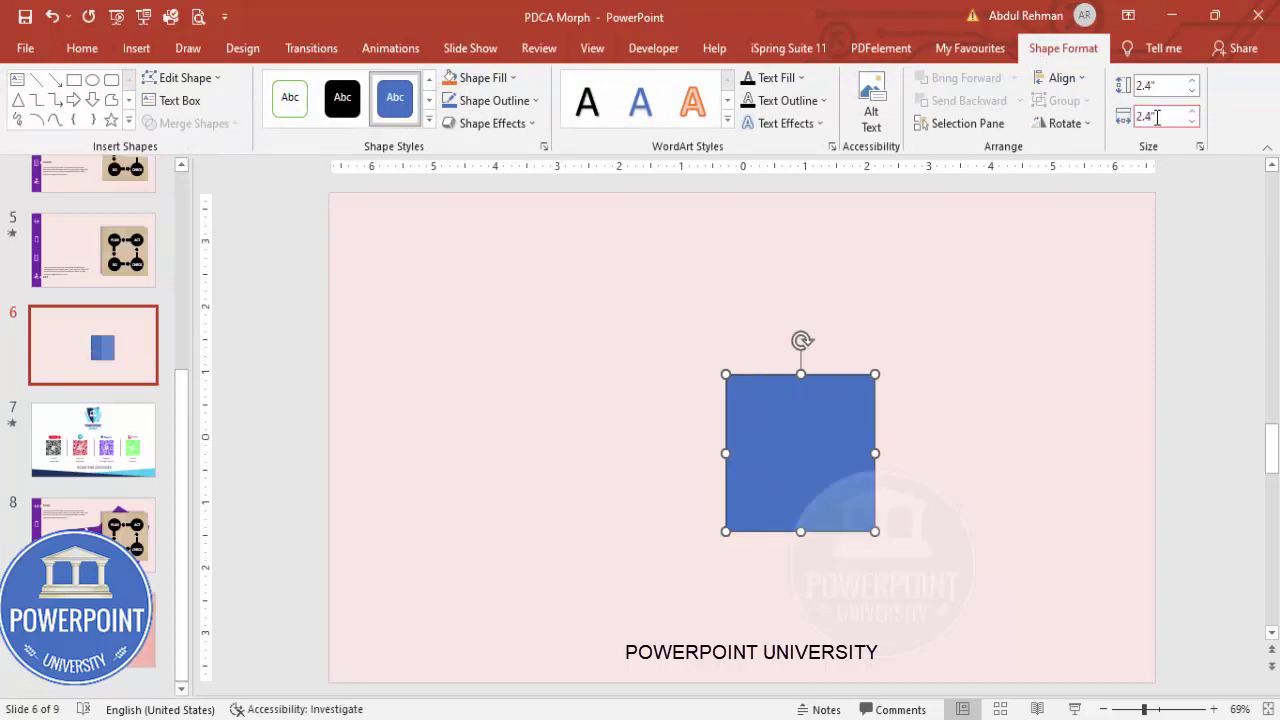
# Remove the square's outline, fill it tan, and move it toward the slide centre
pyautogui.click(528, 103)
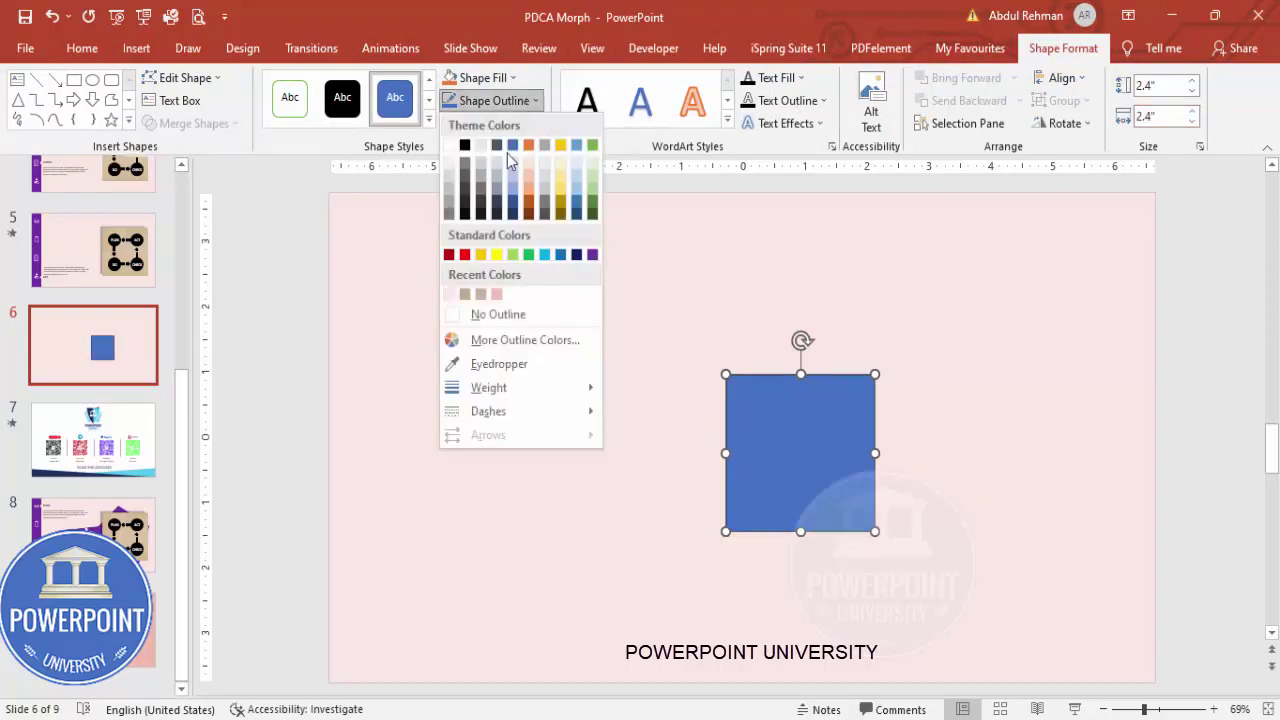
pyautogui.click(520, 316)
pyautogui.click(483, 78)
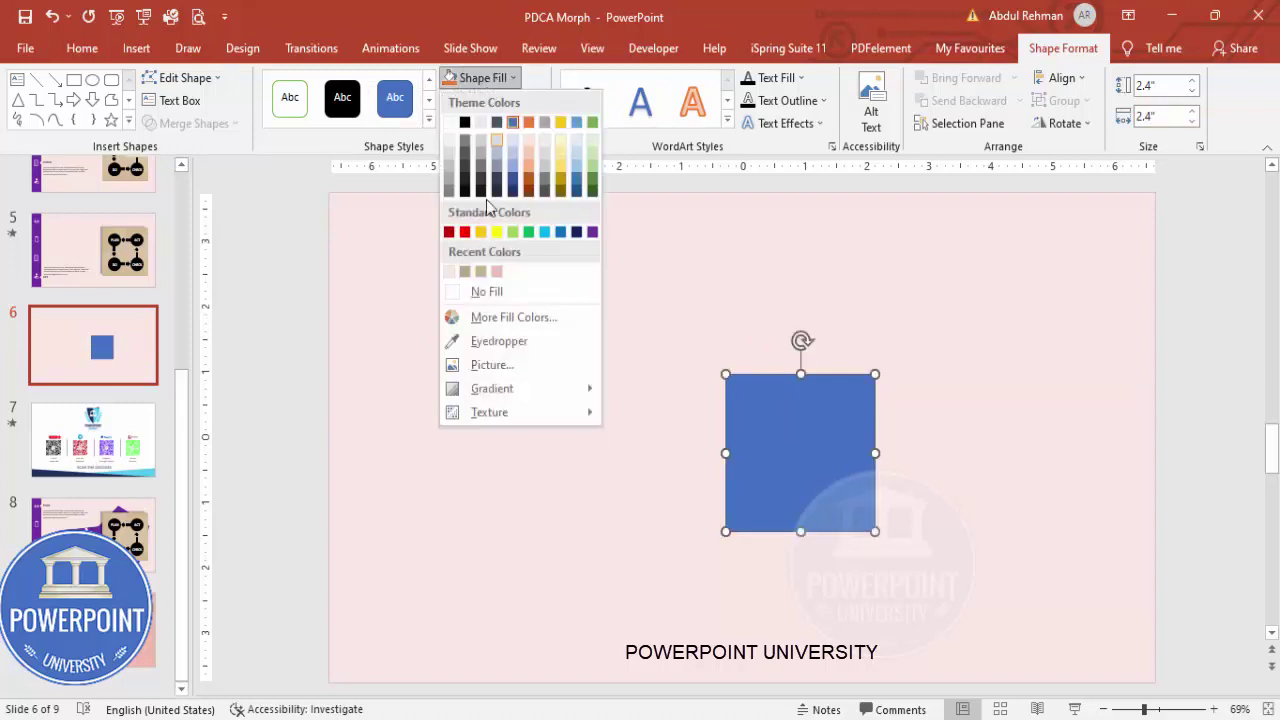
pyautogui.click(471, 276)
pyautogui.moveTo(789, 471); pyautogui.dragTo(733, 390)
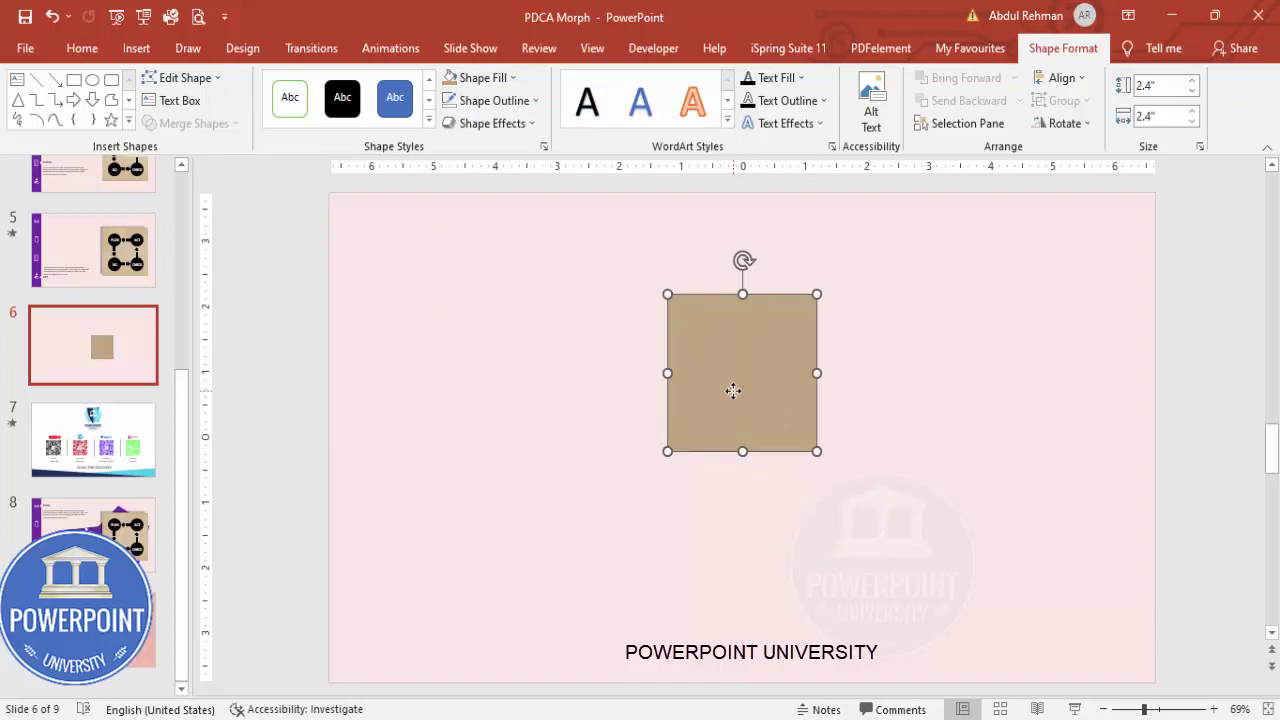
# Apply the Oblique: Bottom Left 3-D rotation preset to the tan square
pyautogui.rightClick(733, 390)
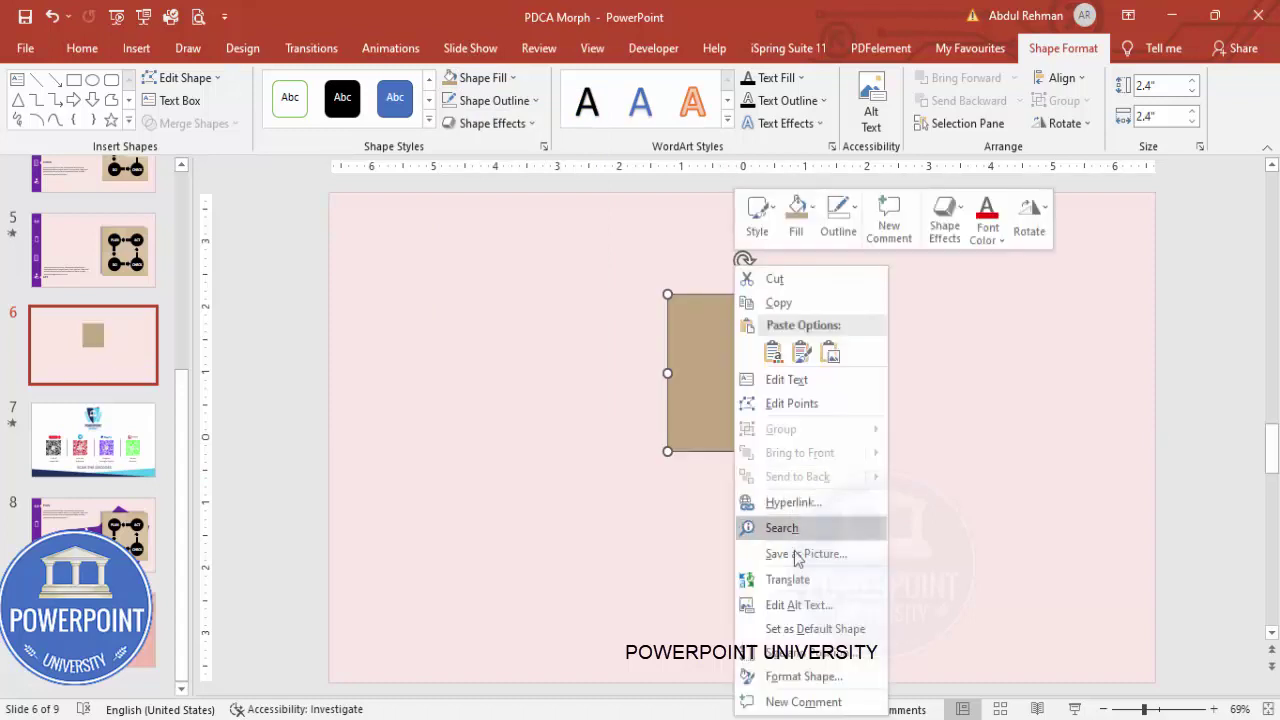
pyautogui.click(830, 677)
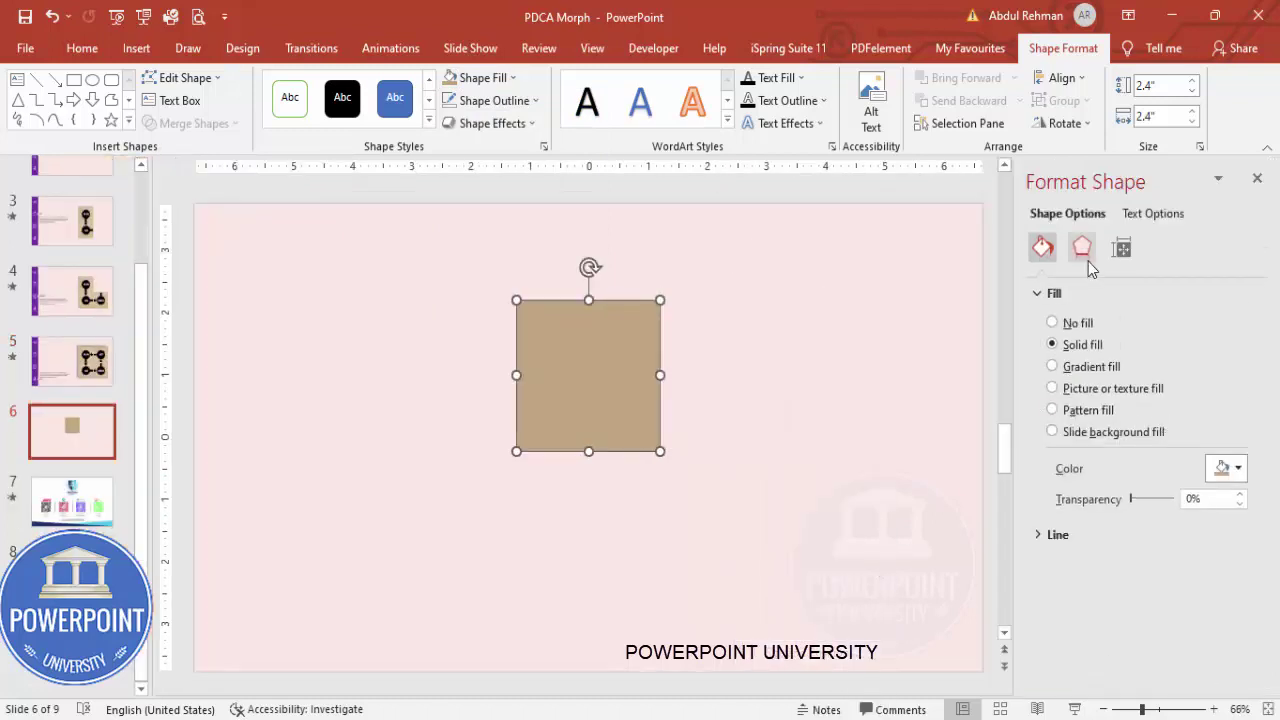
pyautogui.click(1083, 250)
pyautogui.click(1127, 428)
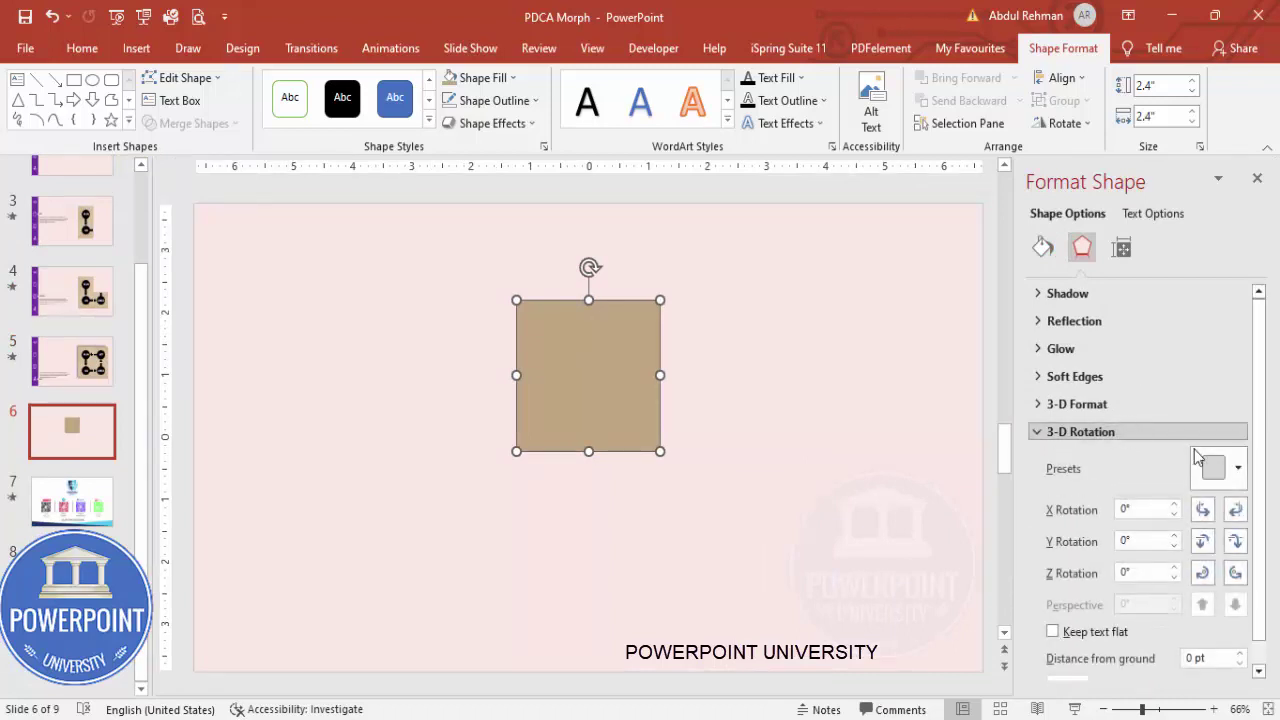
pyautogui.click(1238, 470)
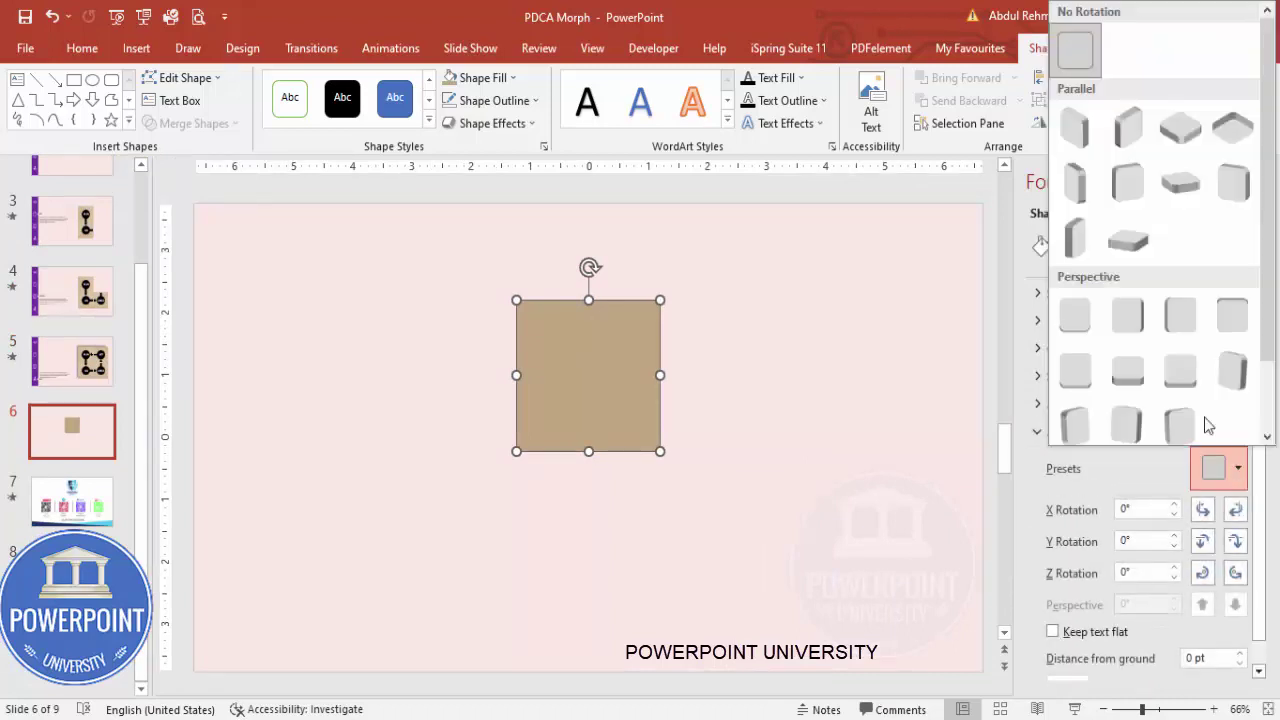
pyautogui.scroll(-2, 1212, 410)
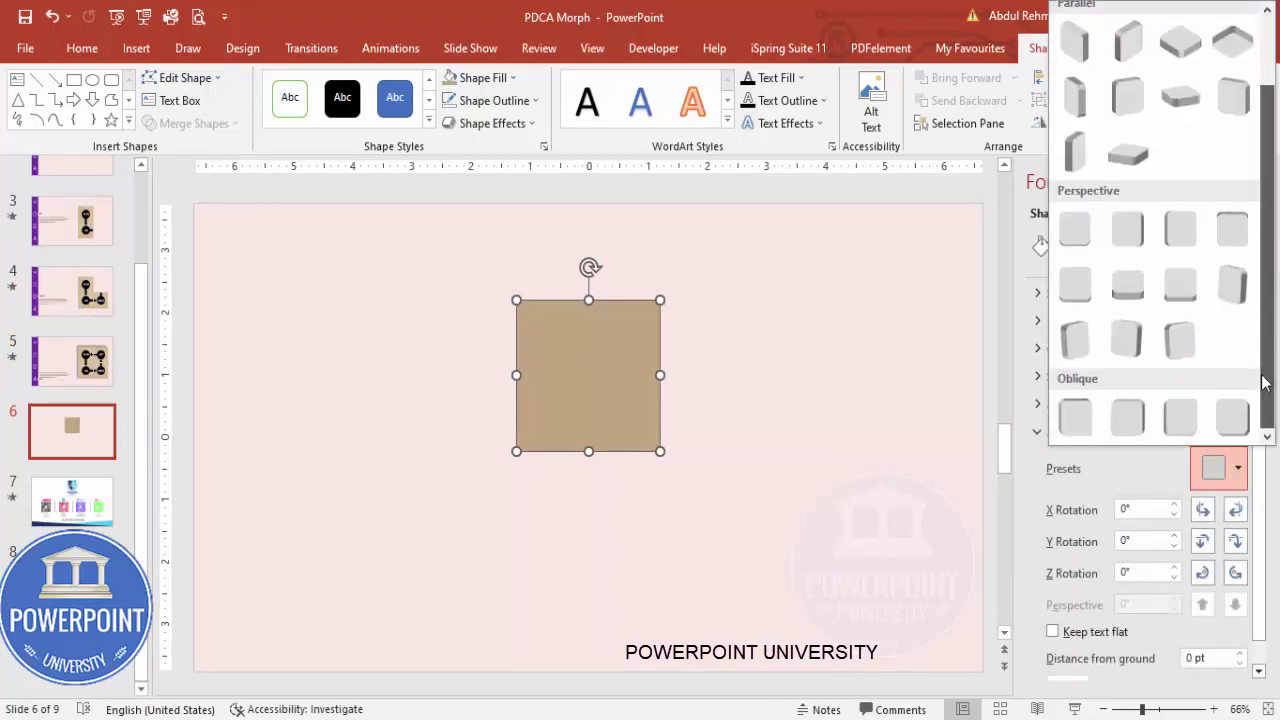
pyautogui.click(1178, 416)
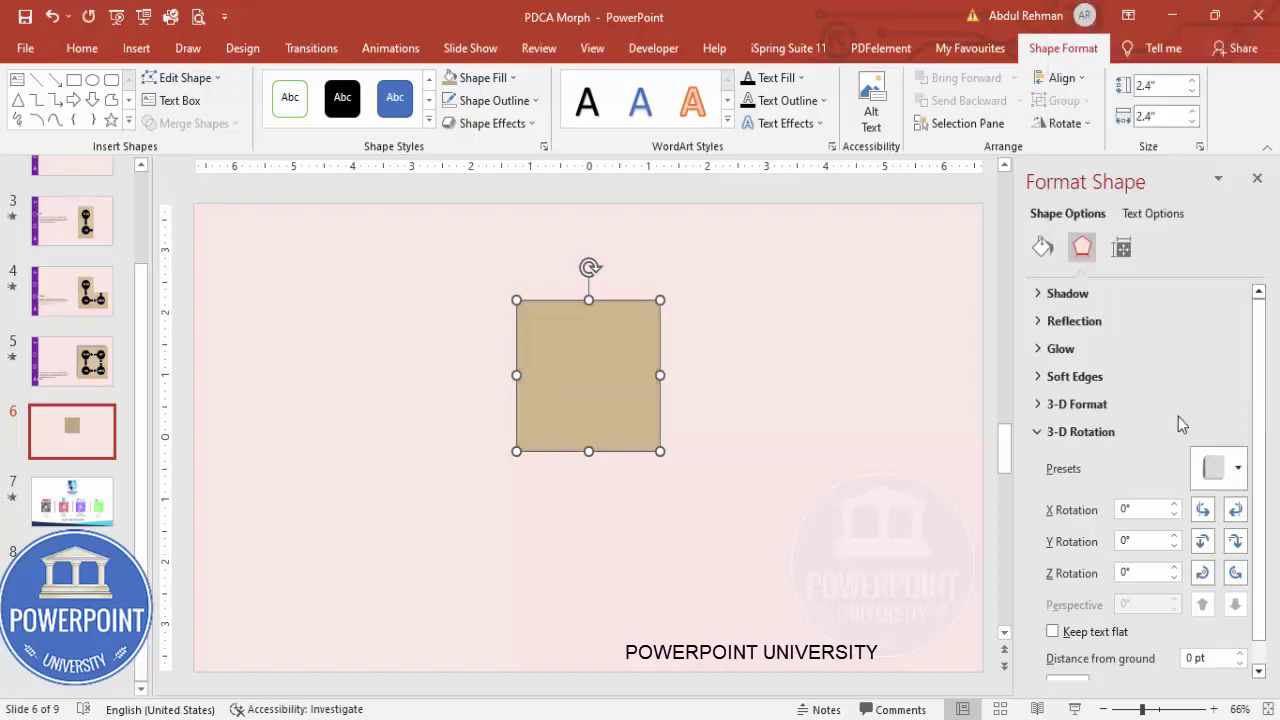
# Add an Offset: Top Left shadow and nudge the square slightly down and right
pyautogui.click(1117, 295)
pyautogui.click(1228, 322)
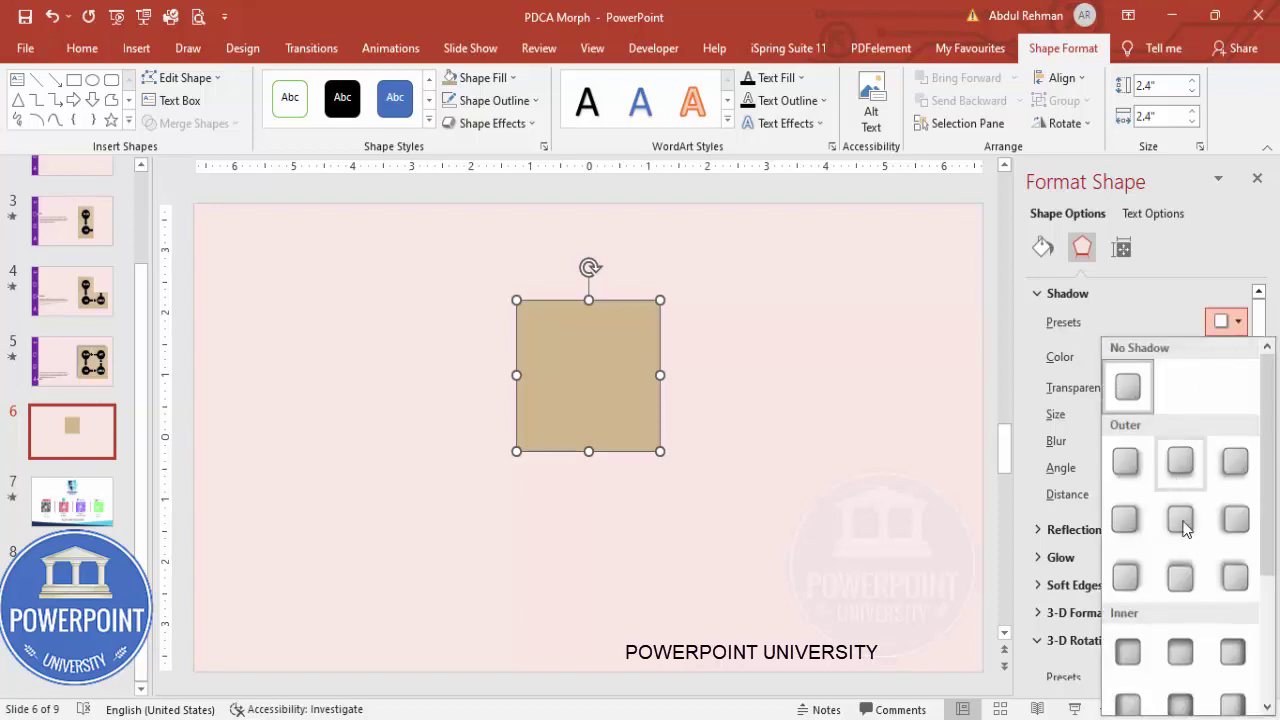
pyautogui.click(1235, 576)
pyautogui.click(794, 469)
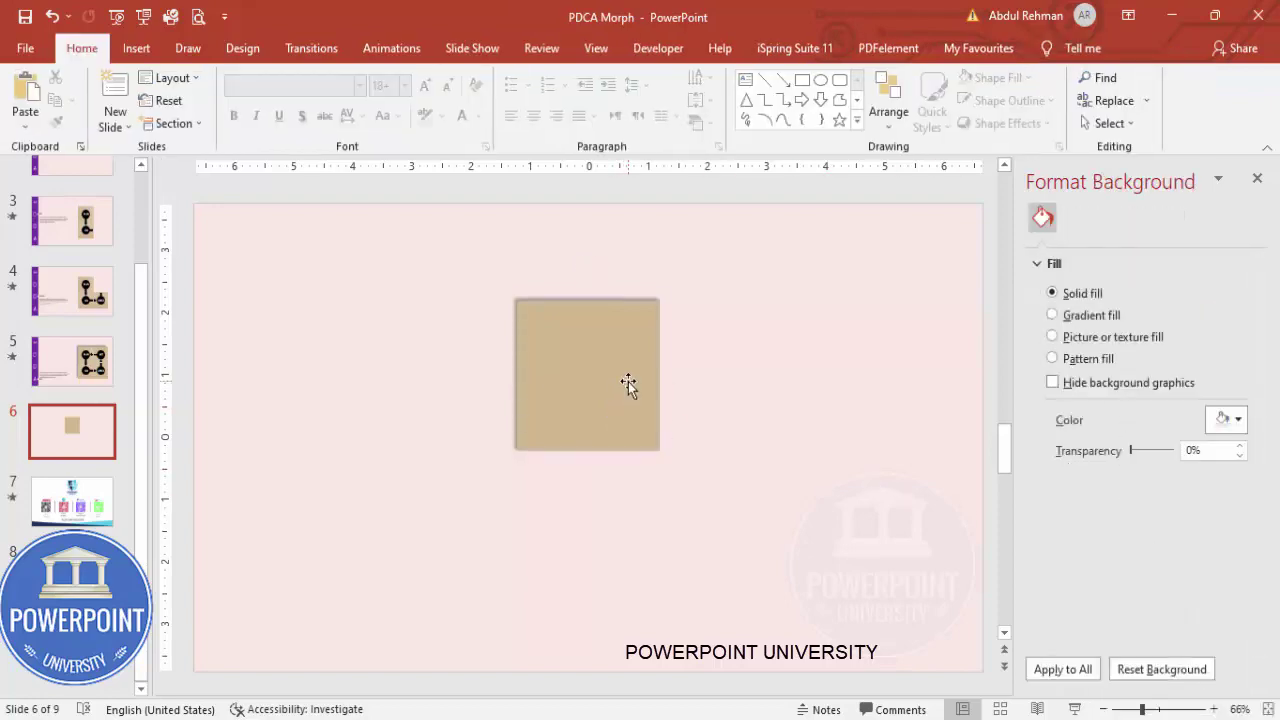
pyautogui.moveTo(628, 381); pyautogui.dragTo(654, 414)
pyautogui.click(713, 410)
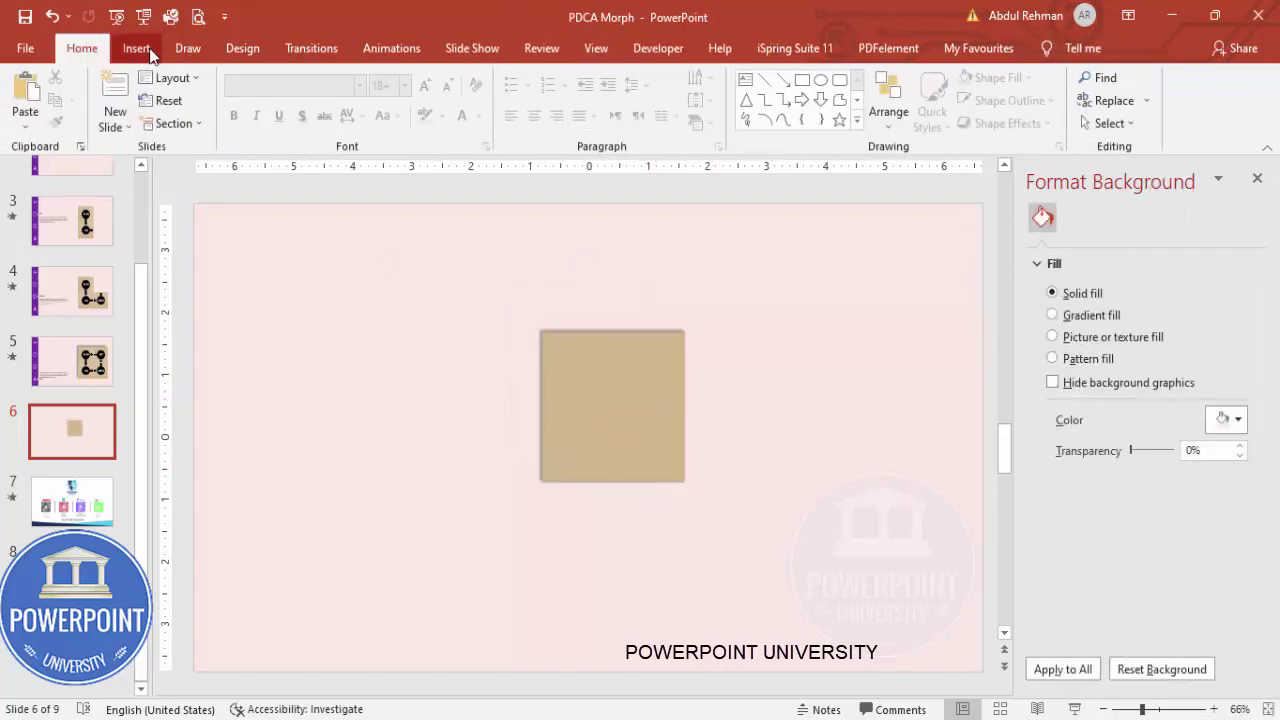
# Draw a black, outline-free circle centred on the tan square
pyautogui.click(136, 48)
pyautogui.click(300, 105)
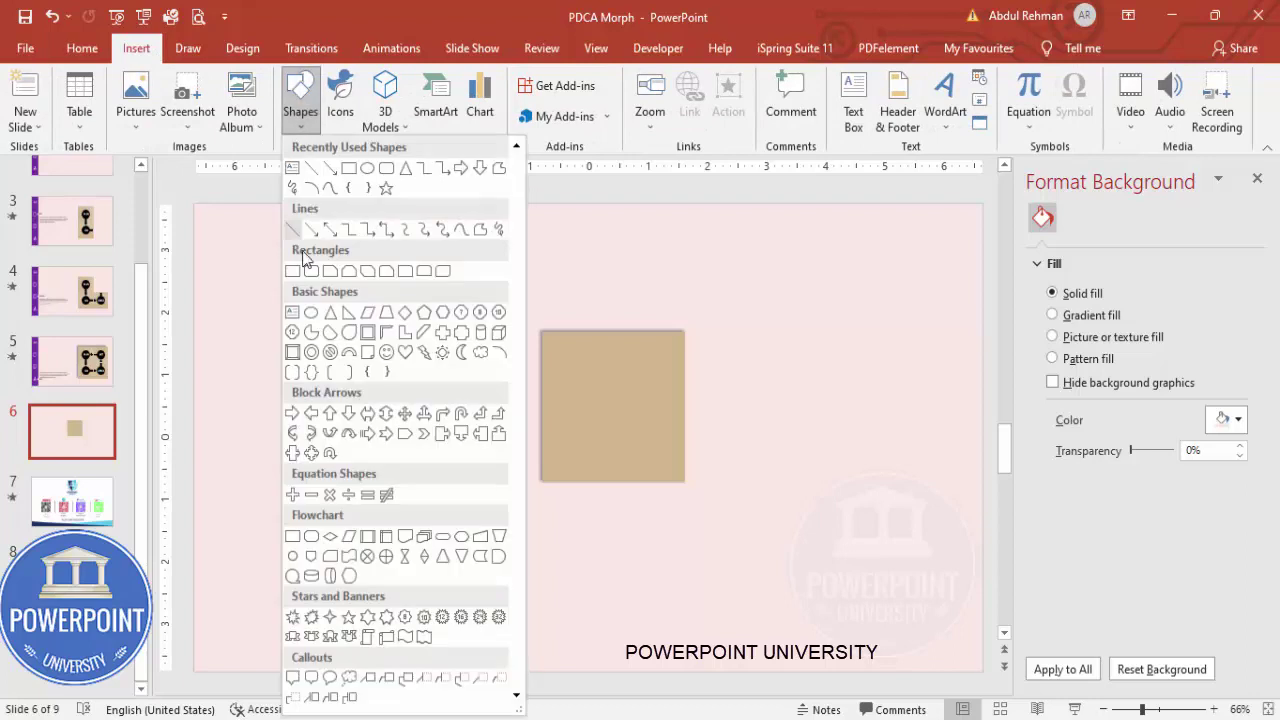
pyautogui.click(310, 314)
pyautogui.moveTo(565, 363); pyautogui.dragTo(640, 437)
pyautogui.click(530, 101)
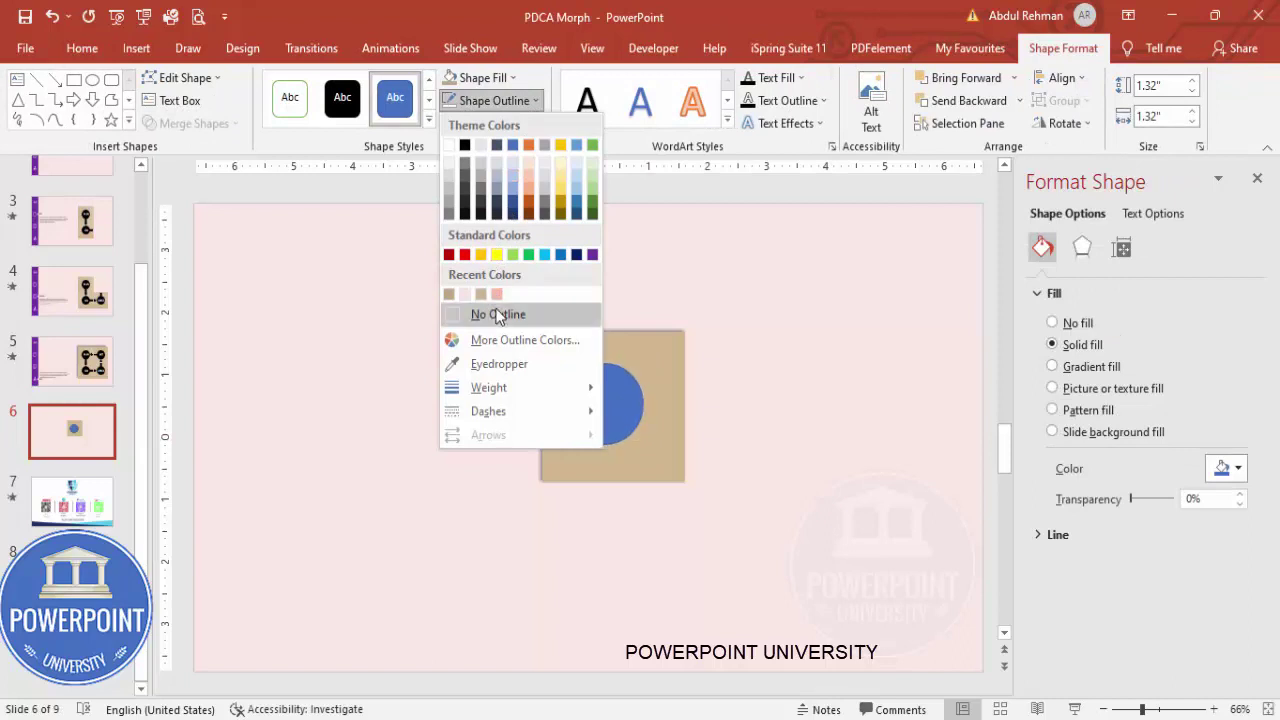
pyautogui.click(494, 314)
pyautogui.click(462, 78)
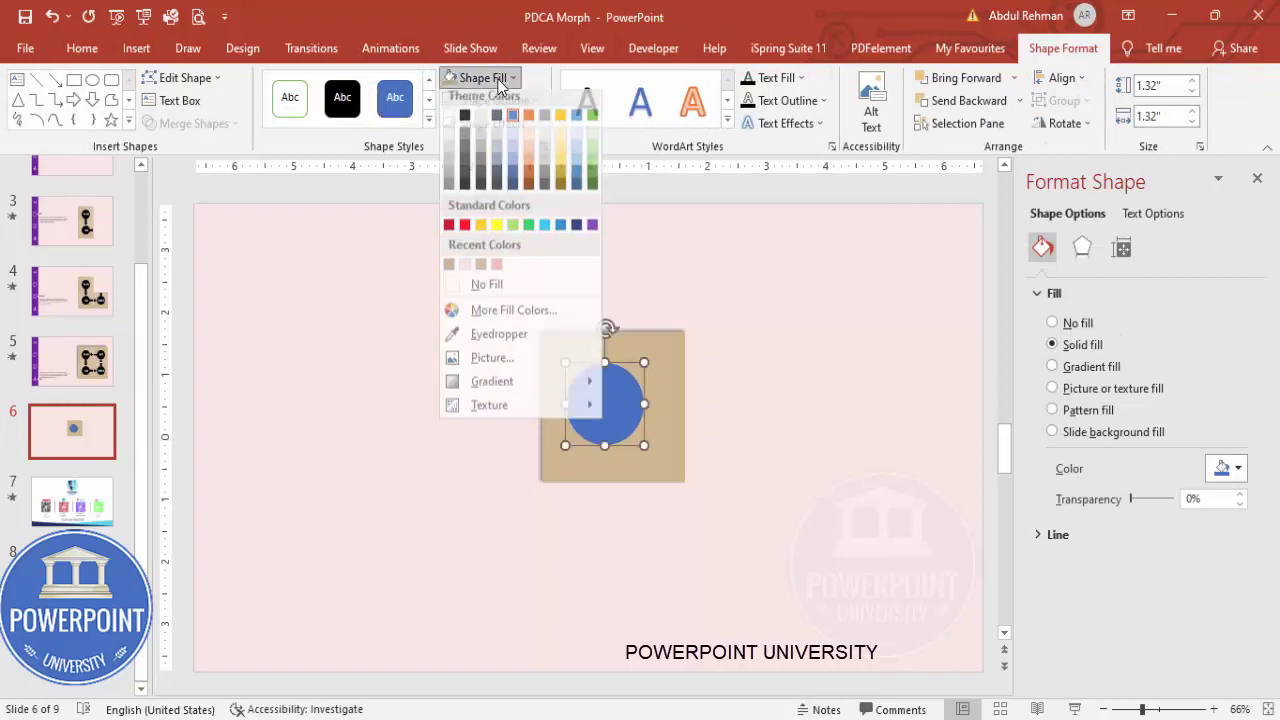
pyautogui.click(465, 122)
pyautogui.moveTo(591, 405); pyautogui.dragTo(598, 408)
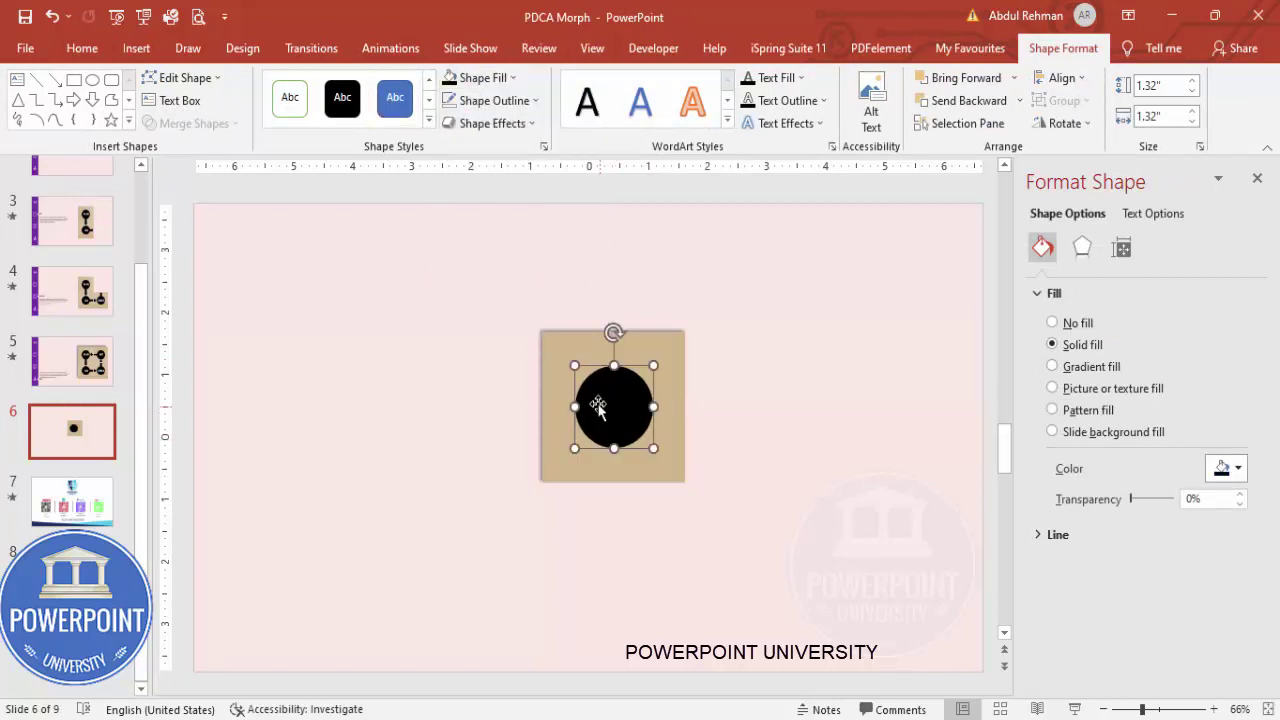
# Add a narrow black, outline-free rectangular stem below the circle
pyautogui.click(136, 48)
pyautogui.click(300, 100)
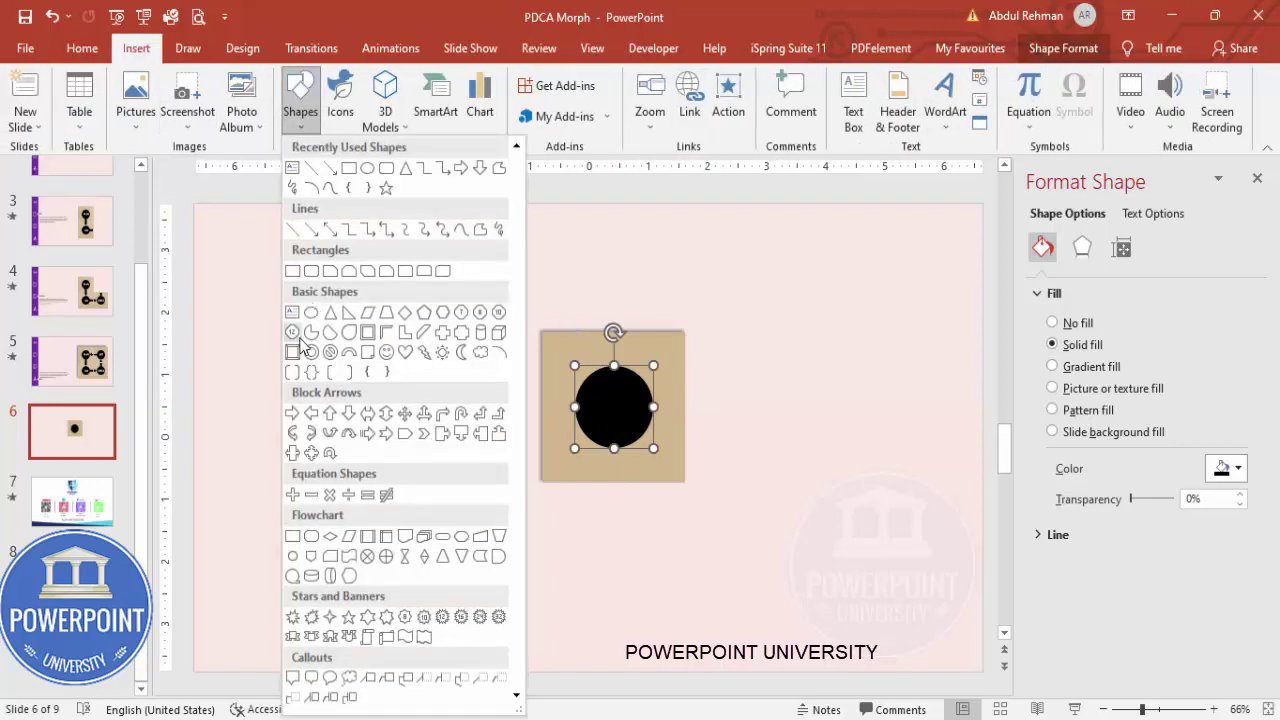
pyautogui.click(292, 270)
pyautogui.moveTo(605, 438)
pyautogui.mouseDown()
pyautogui.moveTo(616, 490)
pyautogui.moveTo(614, 470)
pyautogui.mouseUp()
pyautogui.click(500, 100)
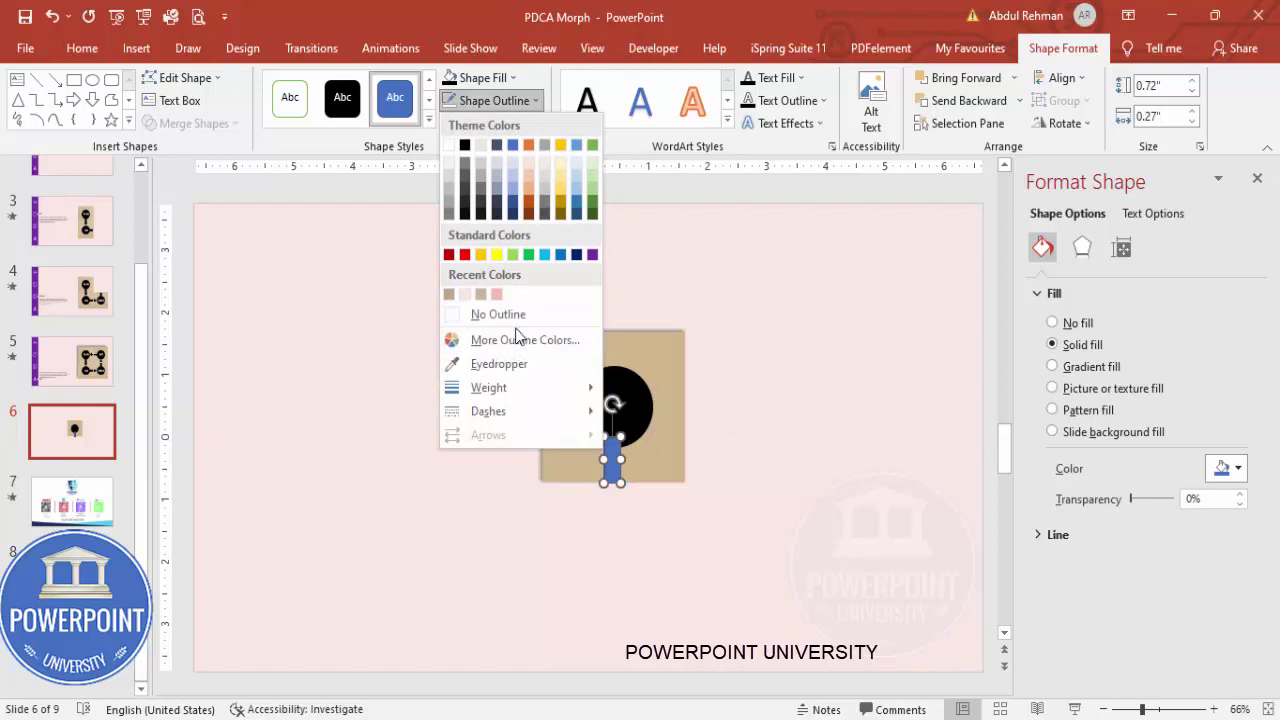
pyautogui.click(498, 314)
pyautogui.click(478, 77)
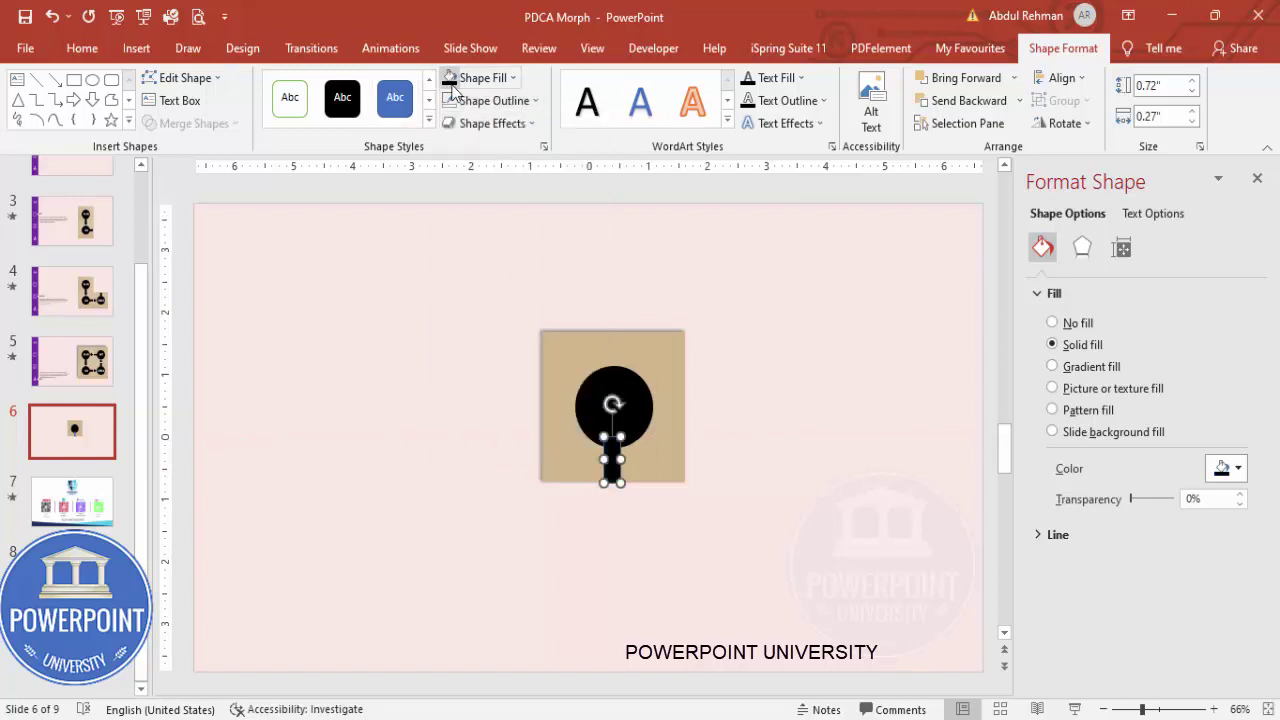
pyautogui.click(717, 280)
pyautogui.click(136, 48)
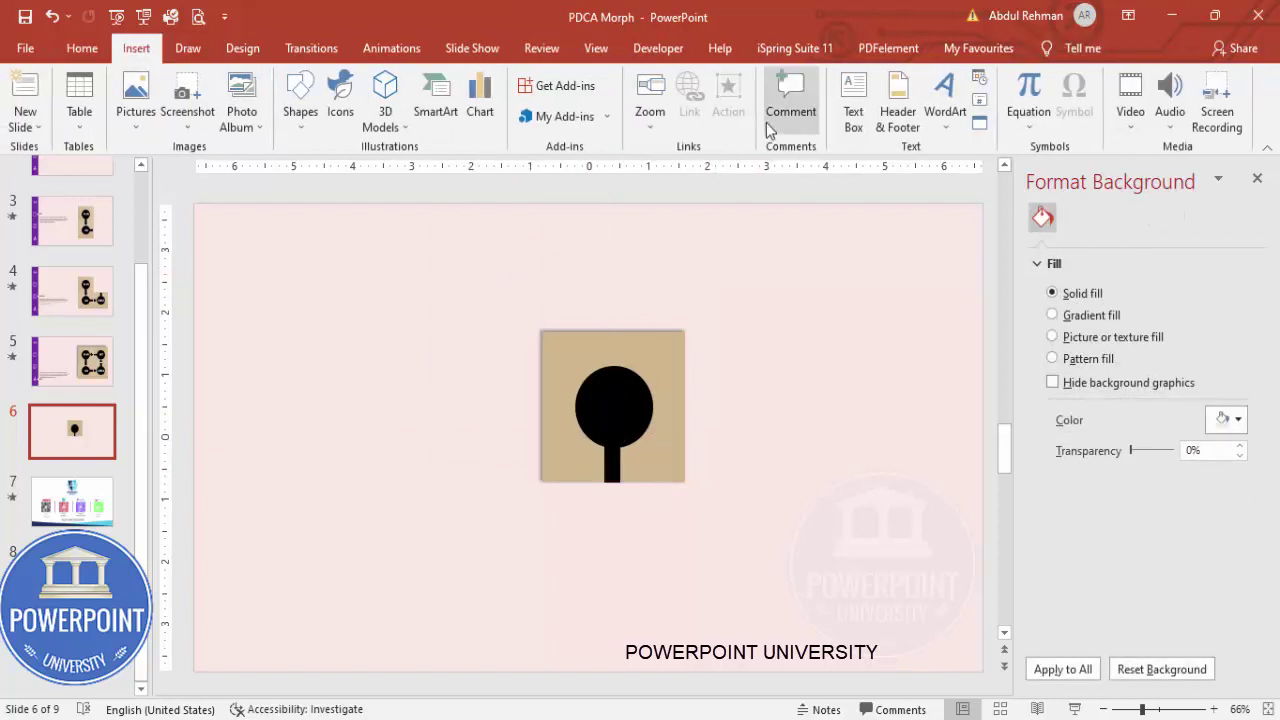
# Add a centred PLAN text box inside the black circle with white text
pyautogui.click(853, 100)
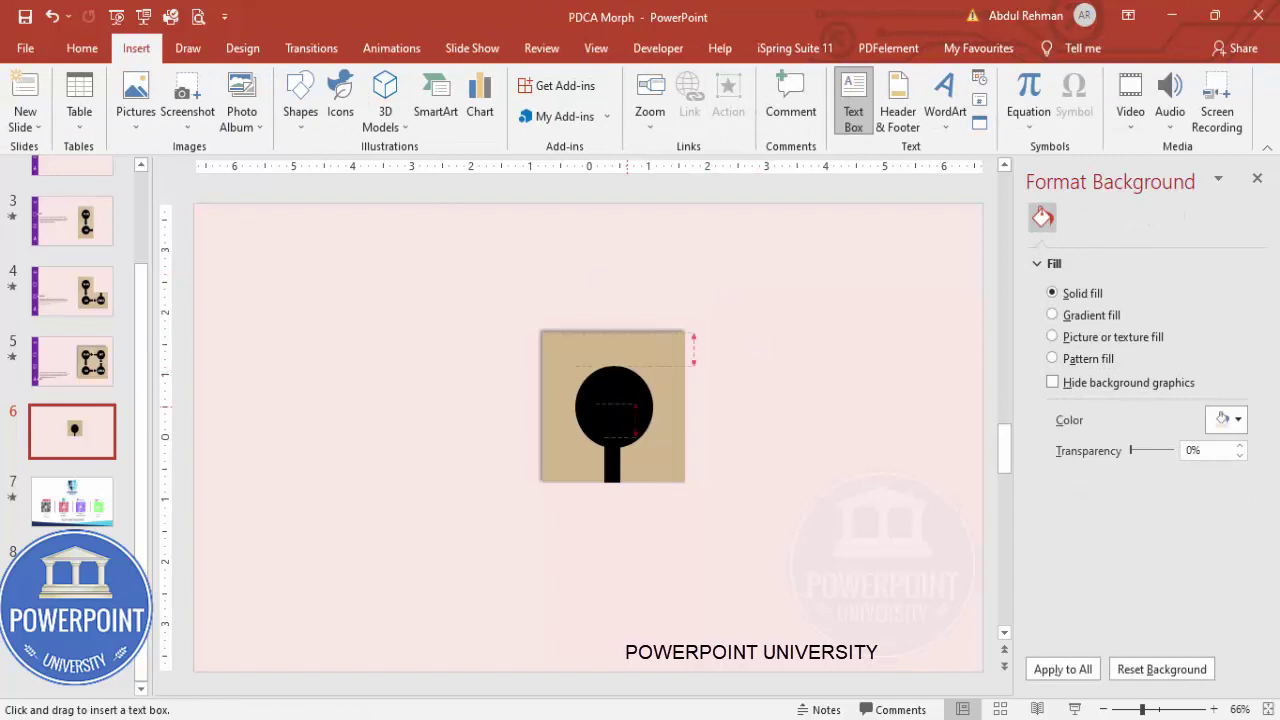
pyautogui.moveTo(596, 404); pyautogui.dragTo(646, 420)
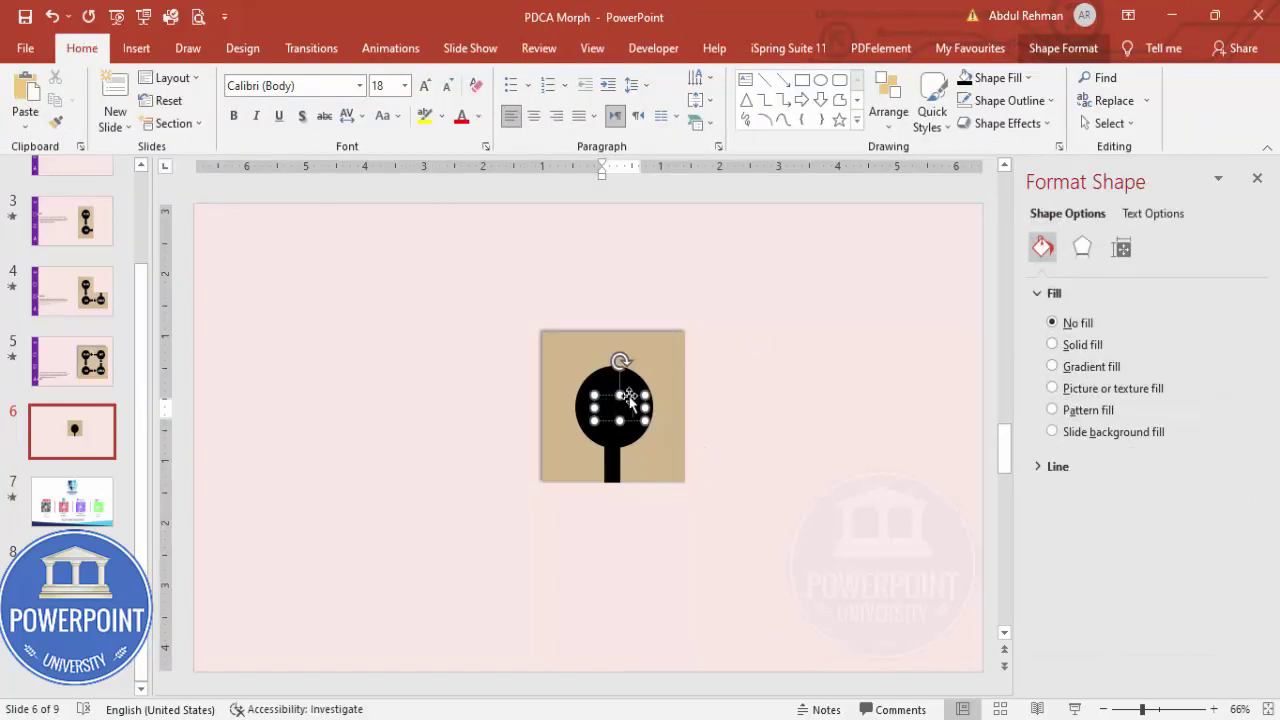
pyautogui.click(628, 397)
pyautogui.click(533, 116)
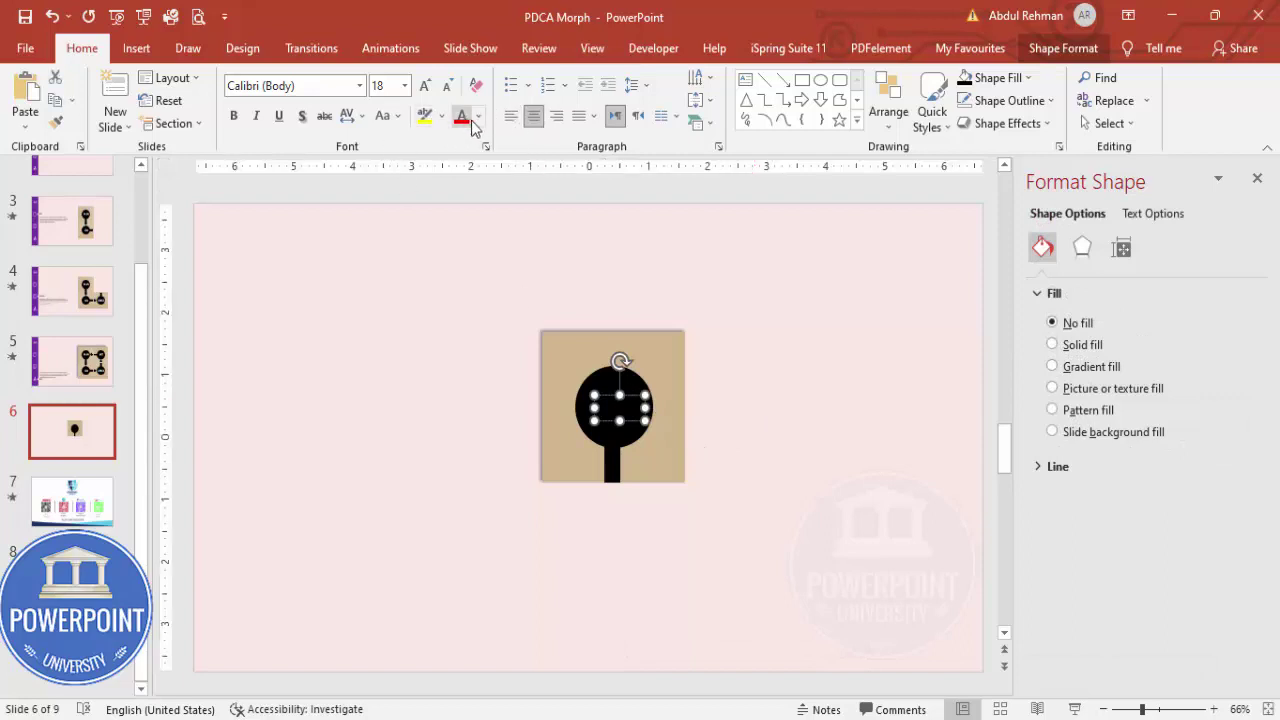
pyautogui.click(478, 116)
pyautogui.click(465, 174)
# Make the PLAN label bold and 24 pt, widened to fit one line
pyautogui.click(233, 116)
pyautogui.click(425, 85)
pyautogui.click(425, 85)
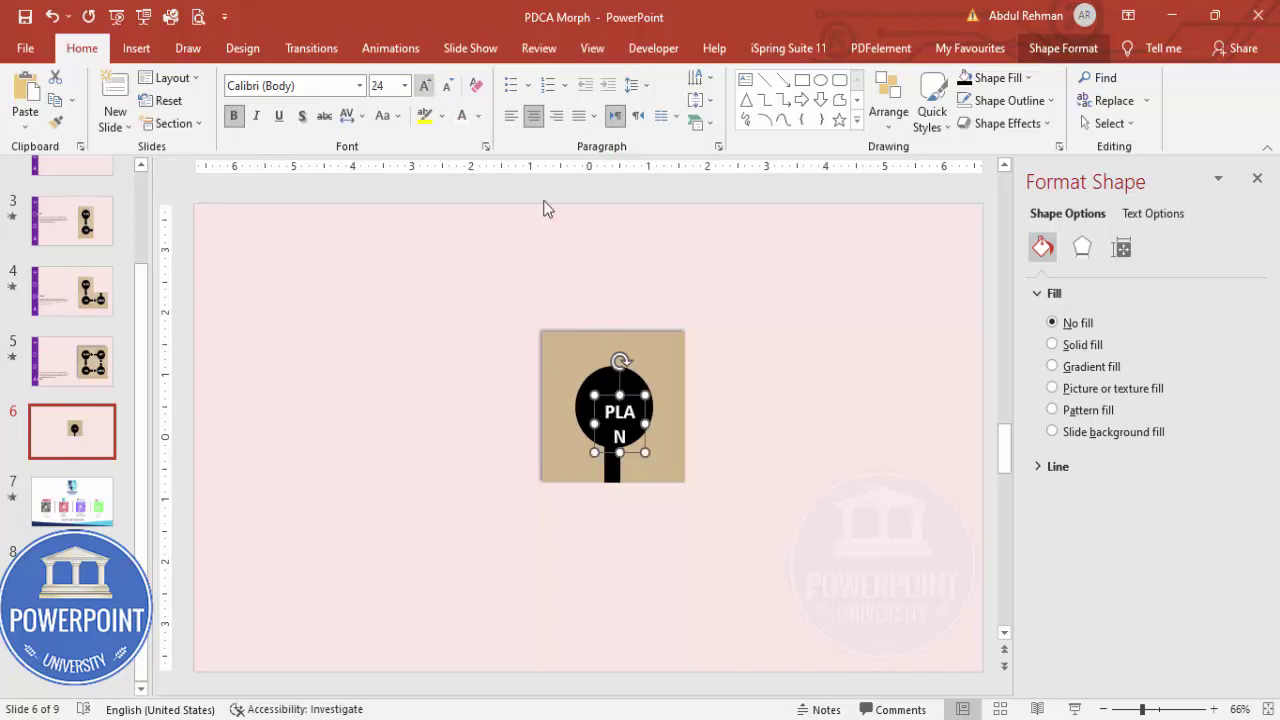
pyautogui.moveTo(646, 422); pyautogui.dragTo(638, 392)
pyautogui.click(733, 420)
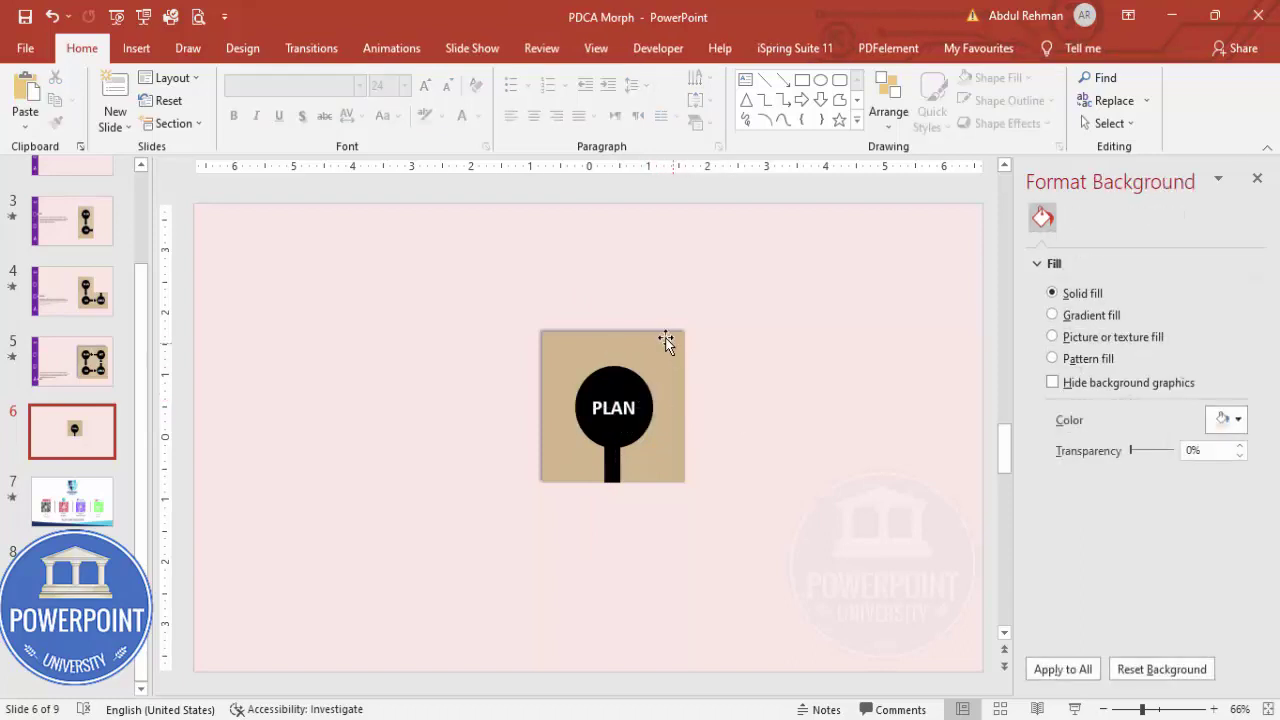
pyautogui.moveTo(470, 305); pyautogui.dragTo(798, 586)
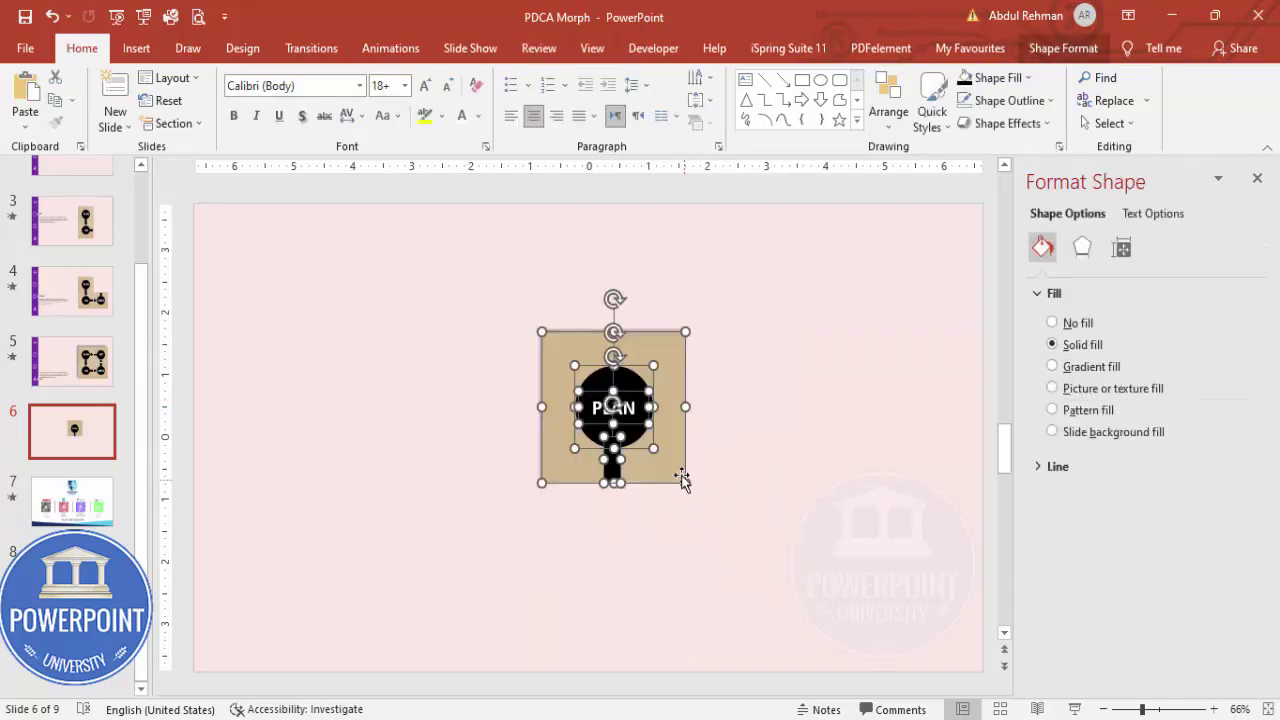
# Duplicate the PLAN tile directly below it and relabel the copy's circle DO
pyautogui.moveTo(667, 452); pyautogui.dragTo(670, 599)
pyautogui.click(729, 574)
pyautogui.click(606, 557)
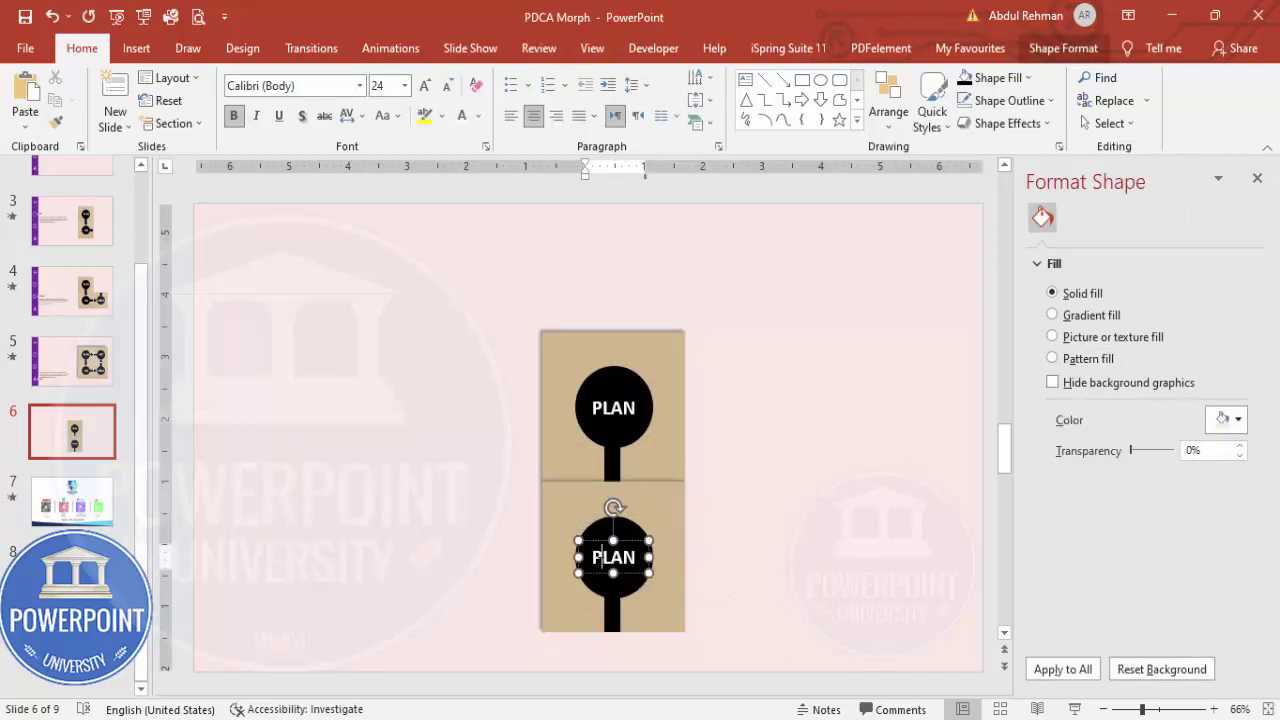
pyautogui.doubleClick(606, 557)
pyautogui.write('DO')
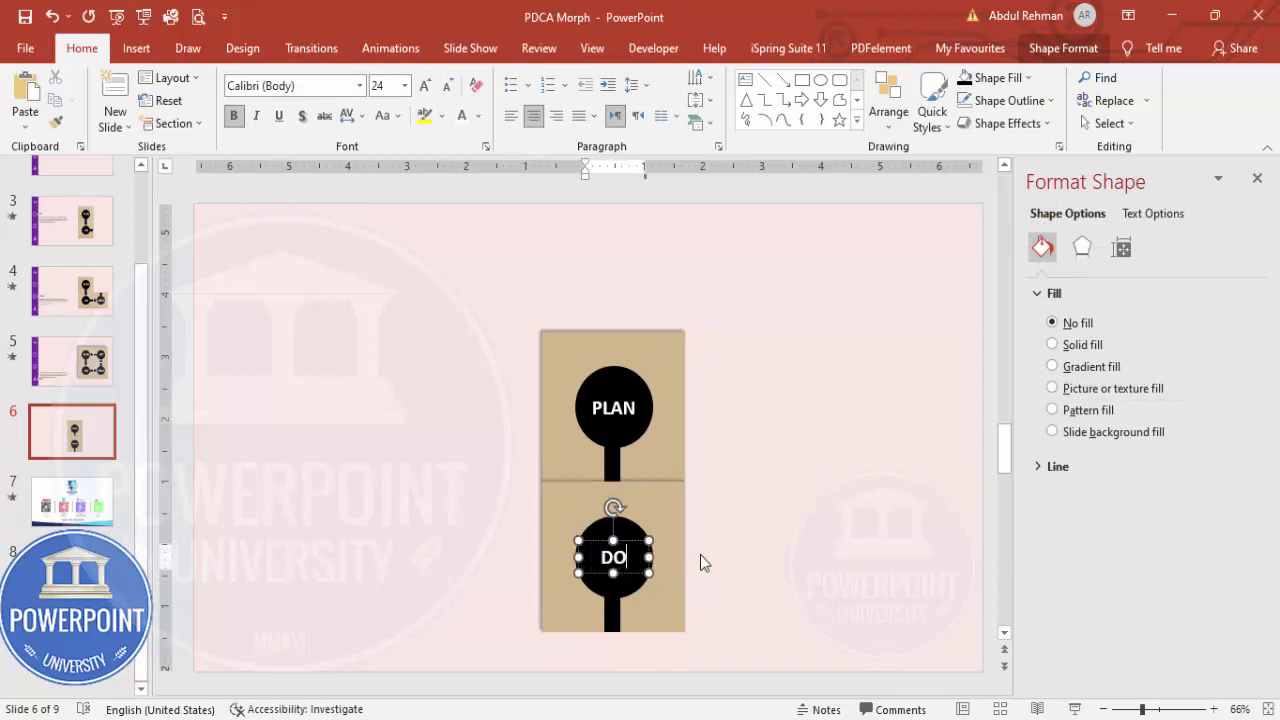
pyautogui.click(730, 478)
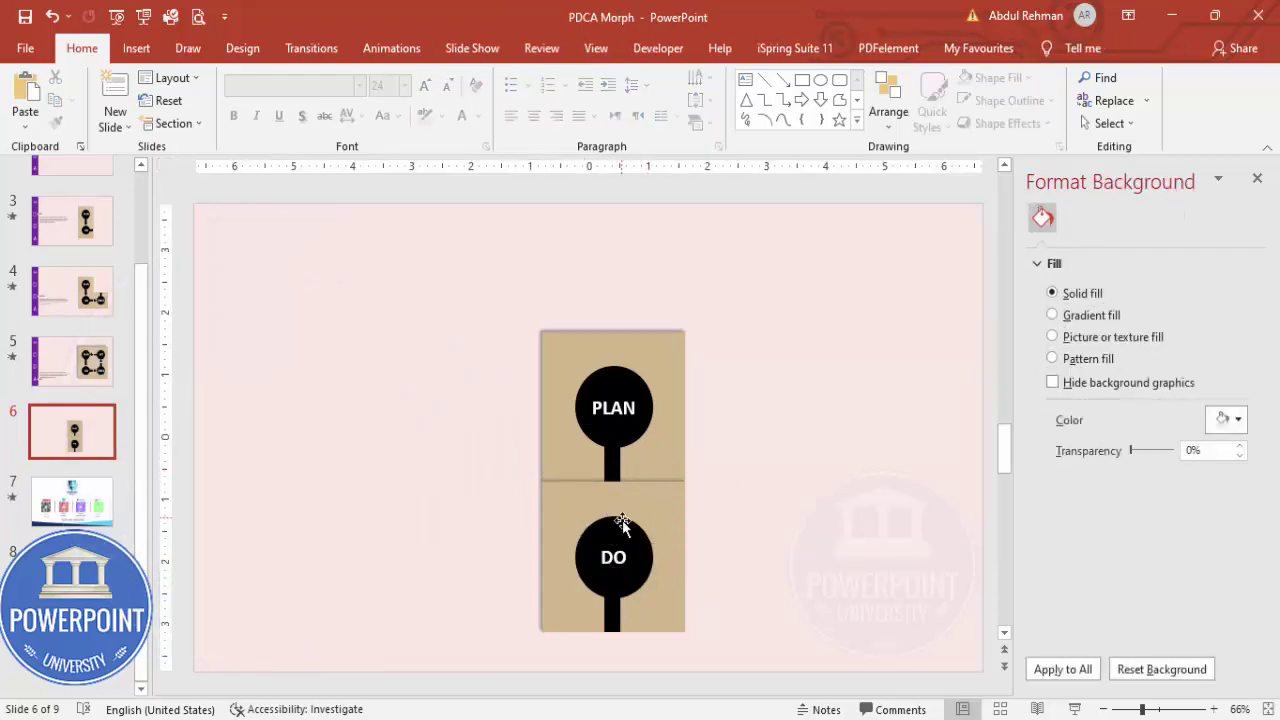
pyautogui.click(136, 48)
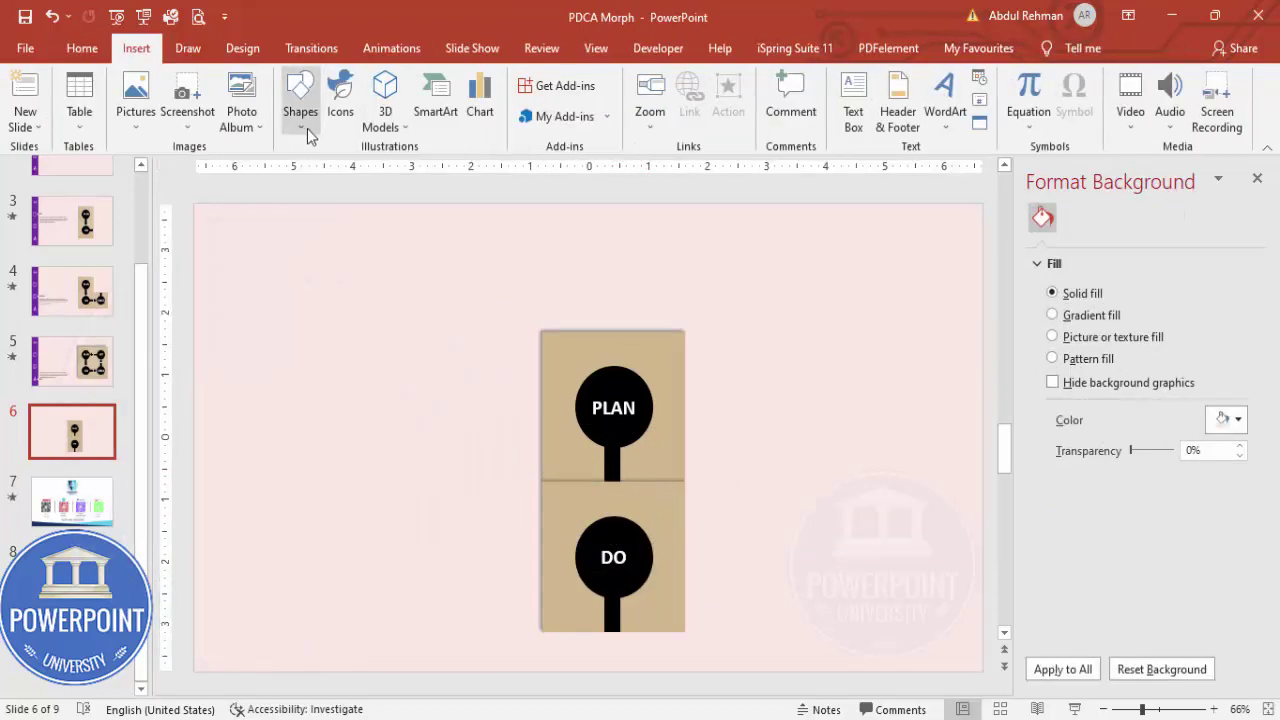
# Draw a small outline-free rectangle just below the PLAN stem
pyautogui.click(303, 124)
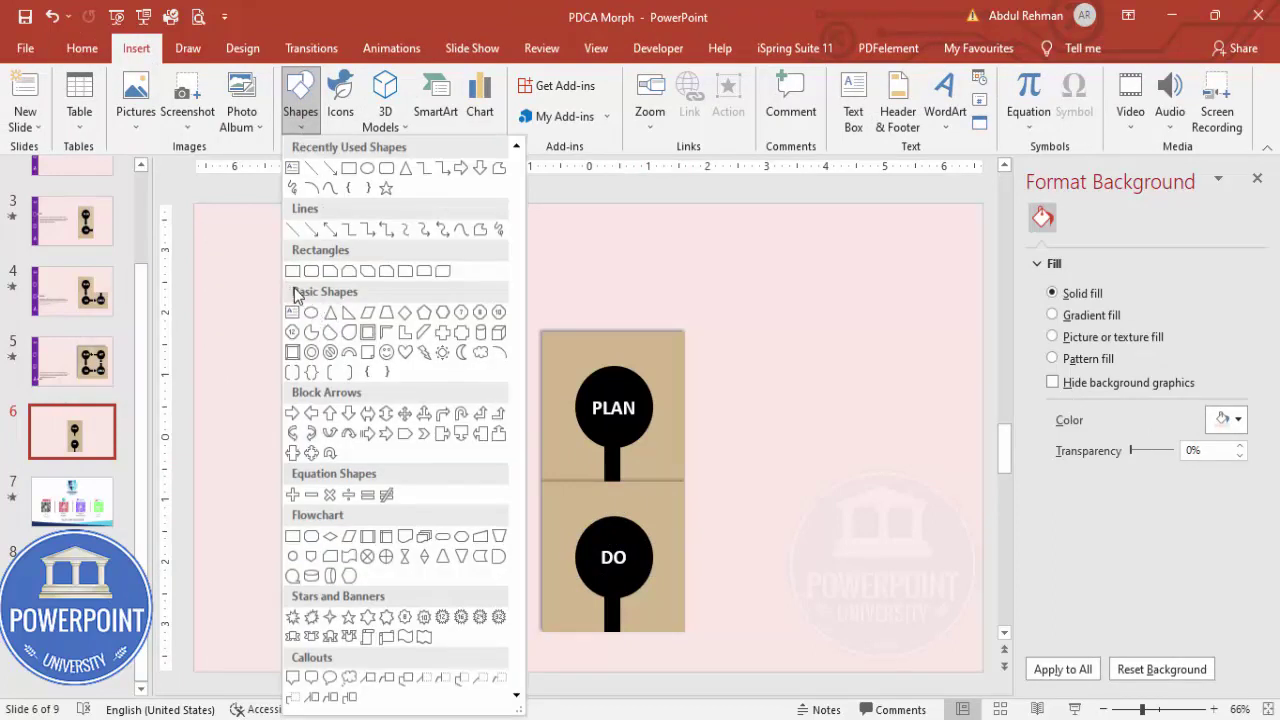
pyautogui.click(292, 271)
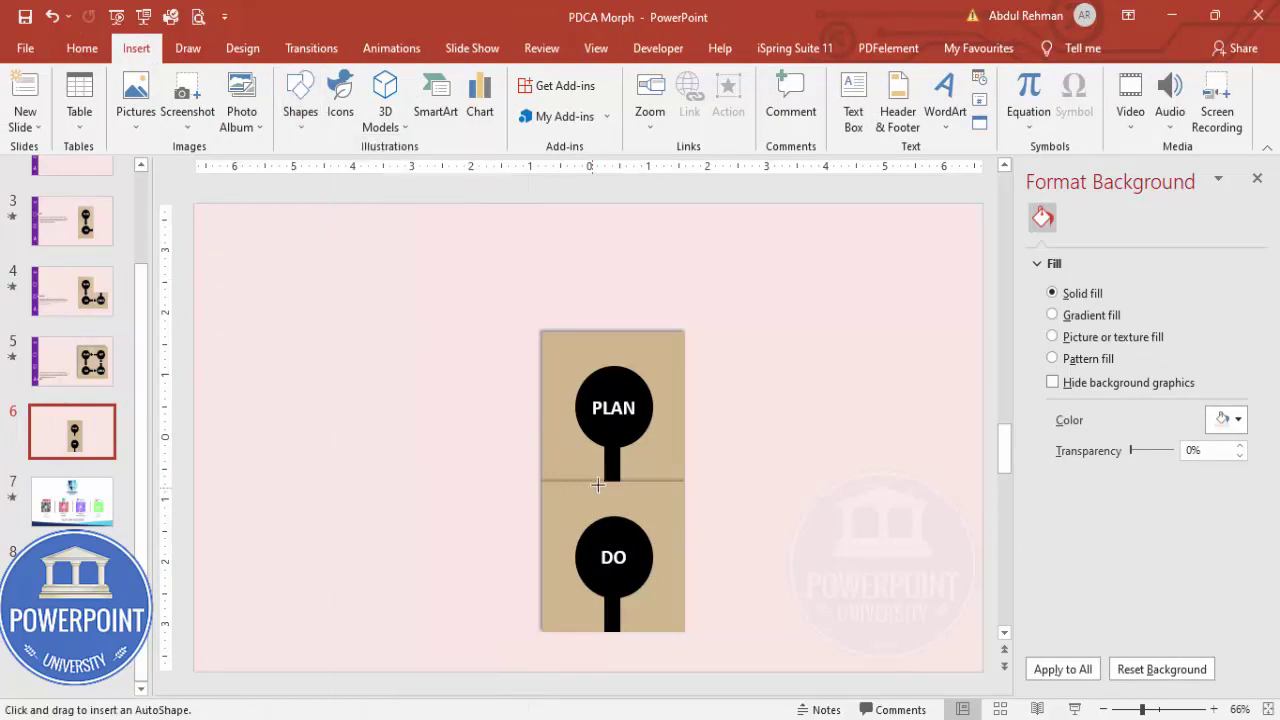
pyautogui.moveTo(604, 482); pyautogui.dragTo(618, 497)
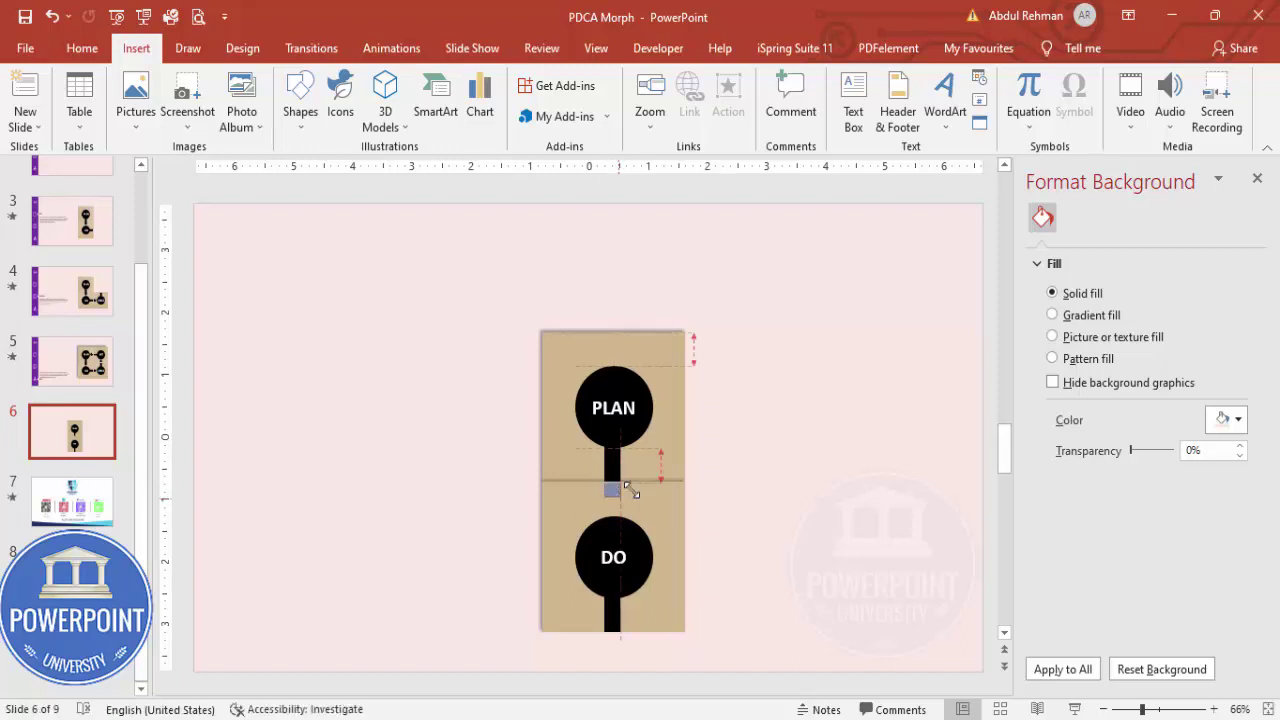
pyautogui.click(494, 100)
pyautogui.click(515, 317)
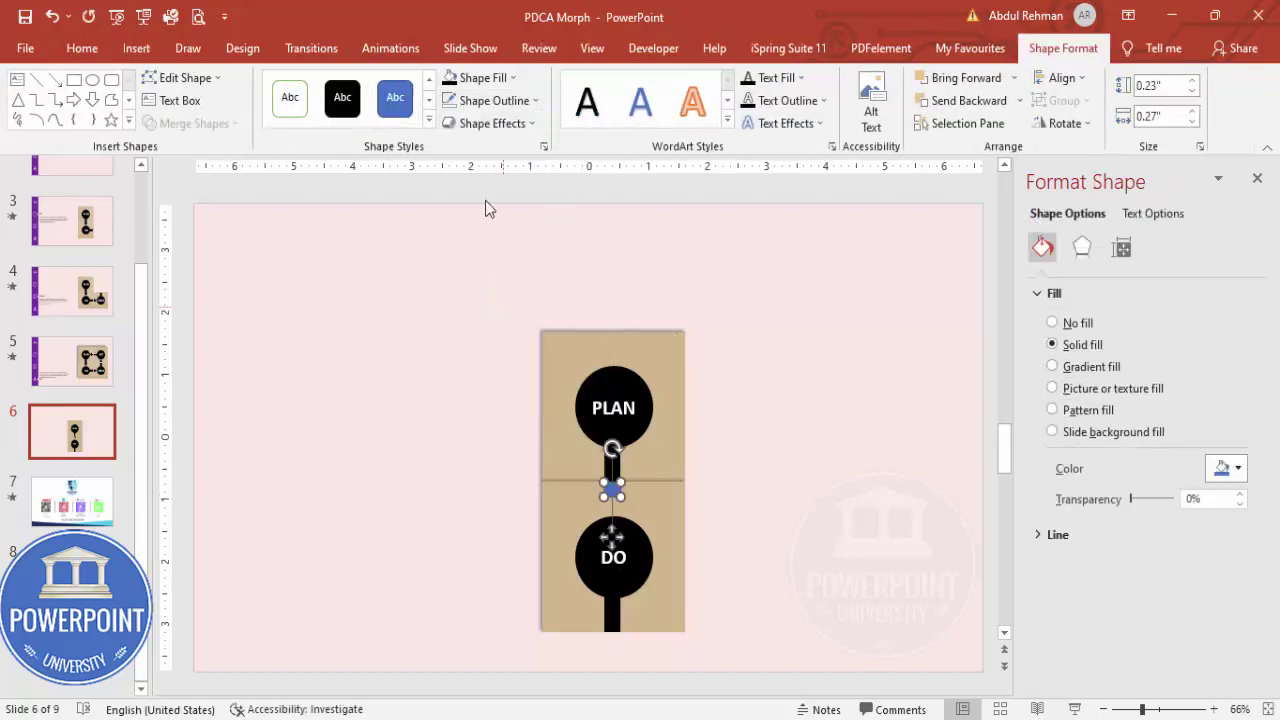
pyautogui.click(1184, 709)
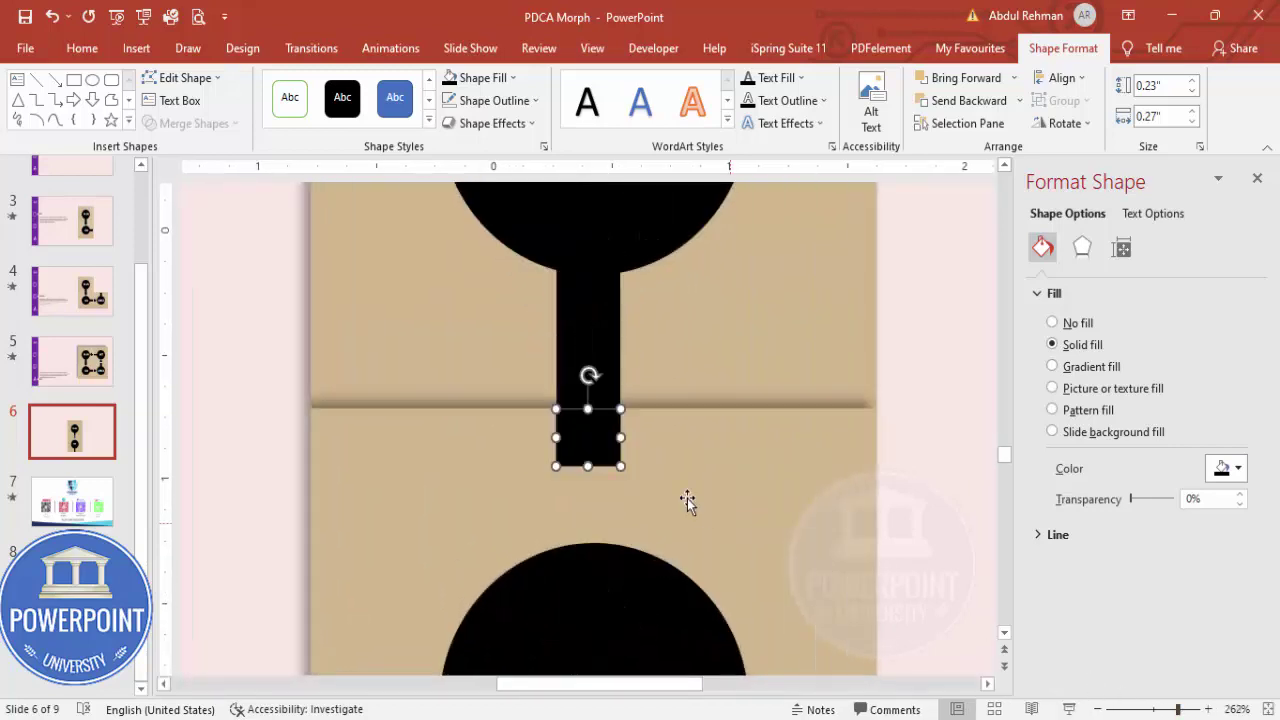
# Draw an isosceles triangle below it with no outline and black fill
pyautogui.click(136, 48)
pyautogui.click(301, 112)
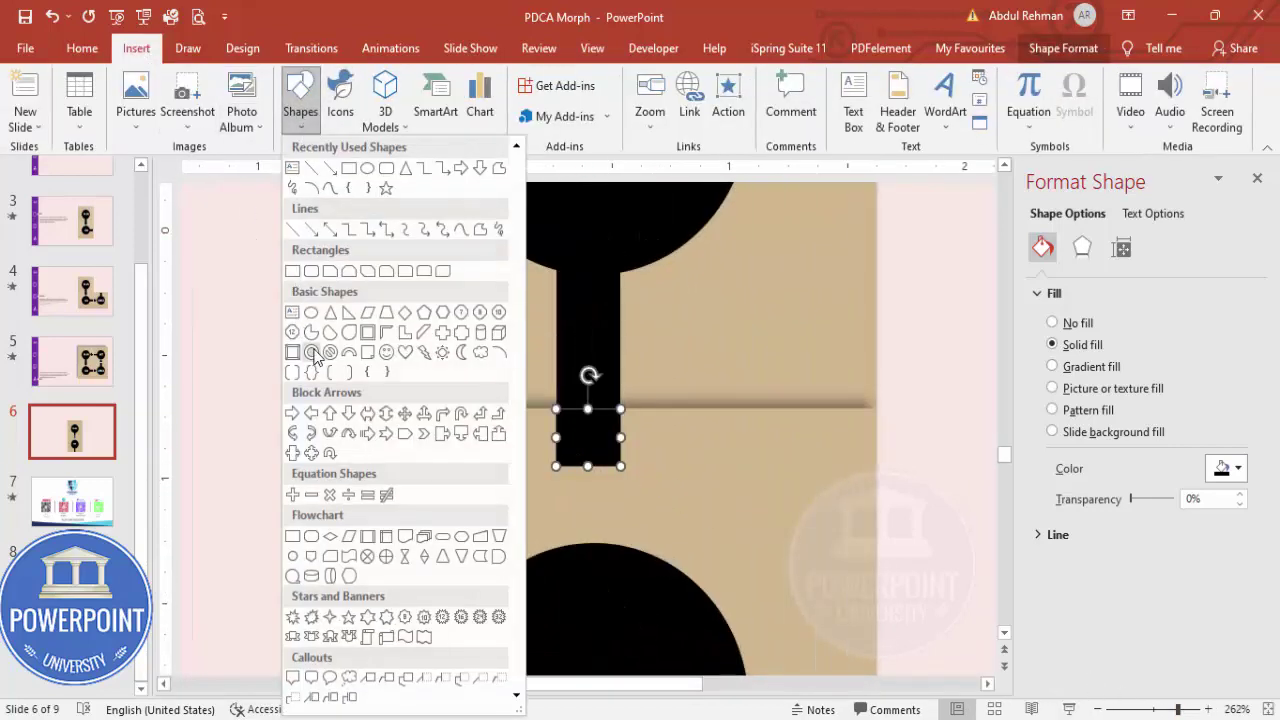
pyautogui.click(328, 313)
pyautogui.moveTo(543, 466); pyautogui.dragTo(628, 511)
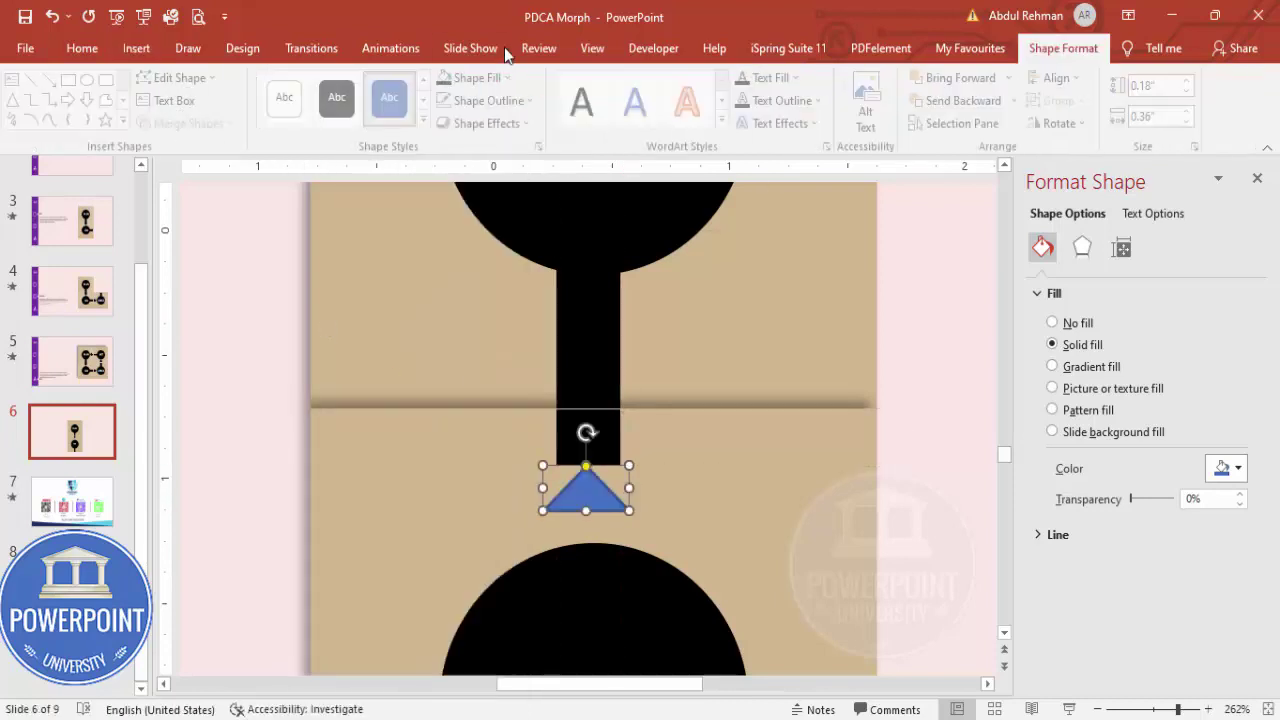
pyautogui.click(482, 100)
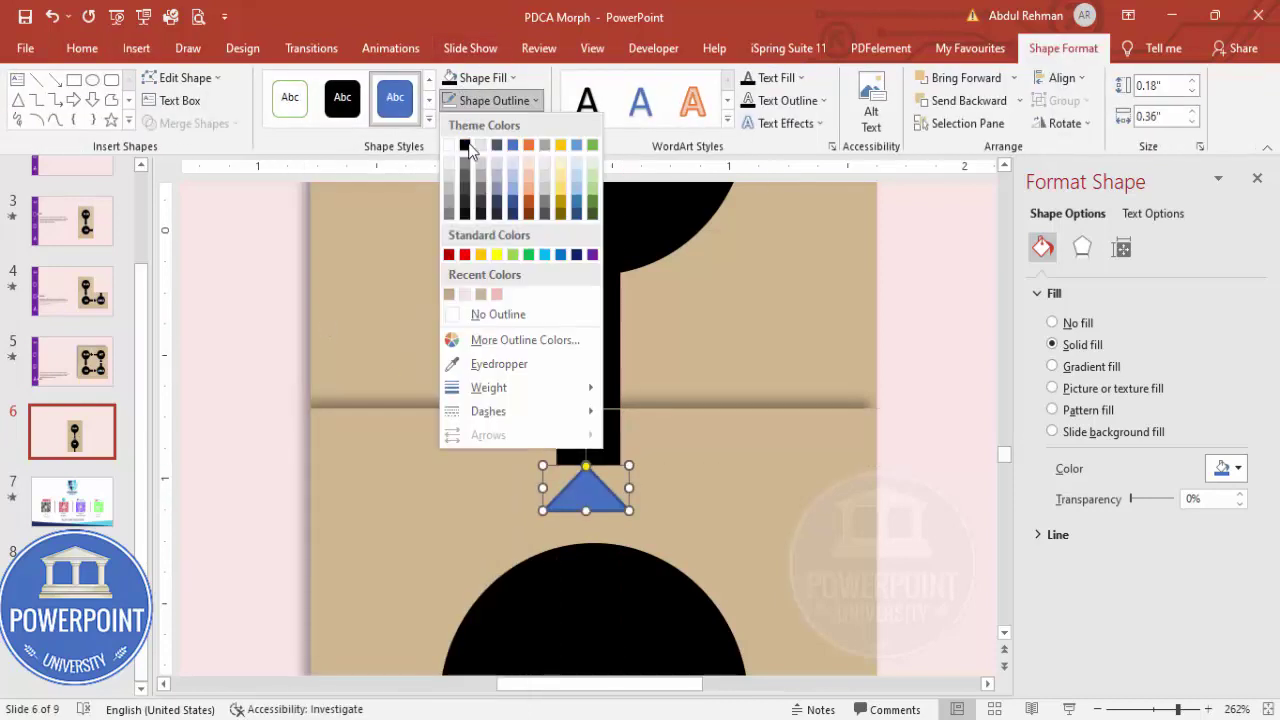
pyautogui.click(490, 314)
pyautogui.click(448, 78)
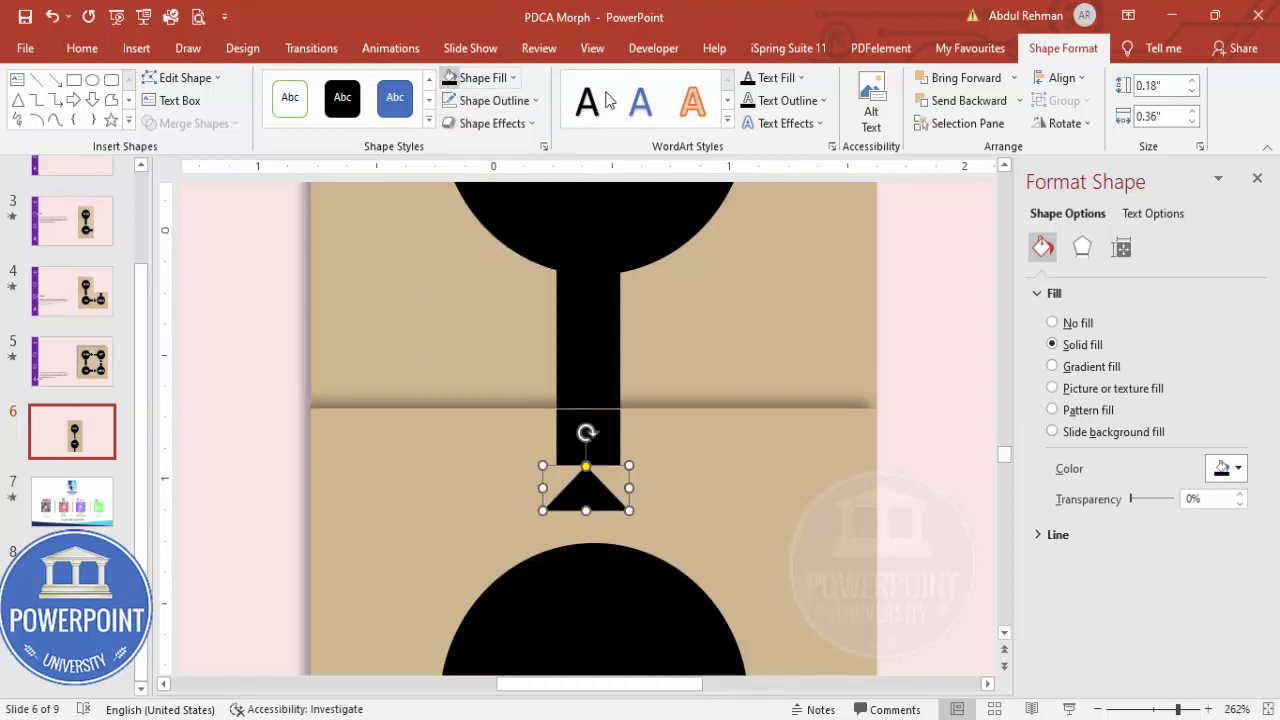
# Flip the triangle vertically and place it under the rectangle as a downward arrowhead
pyautogui.click(1063, 123)
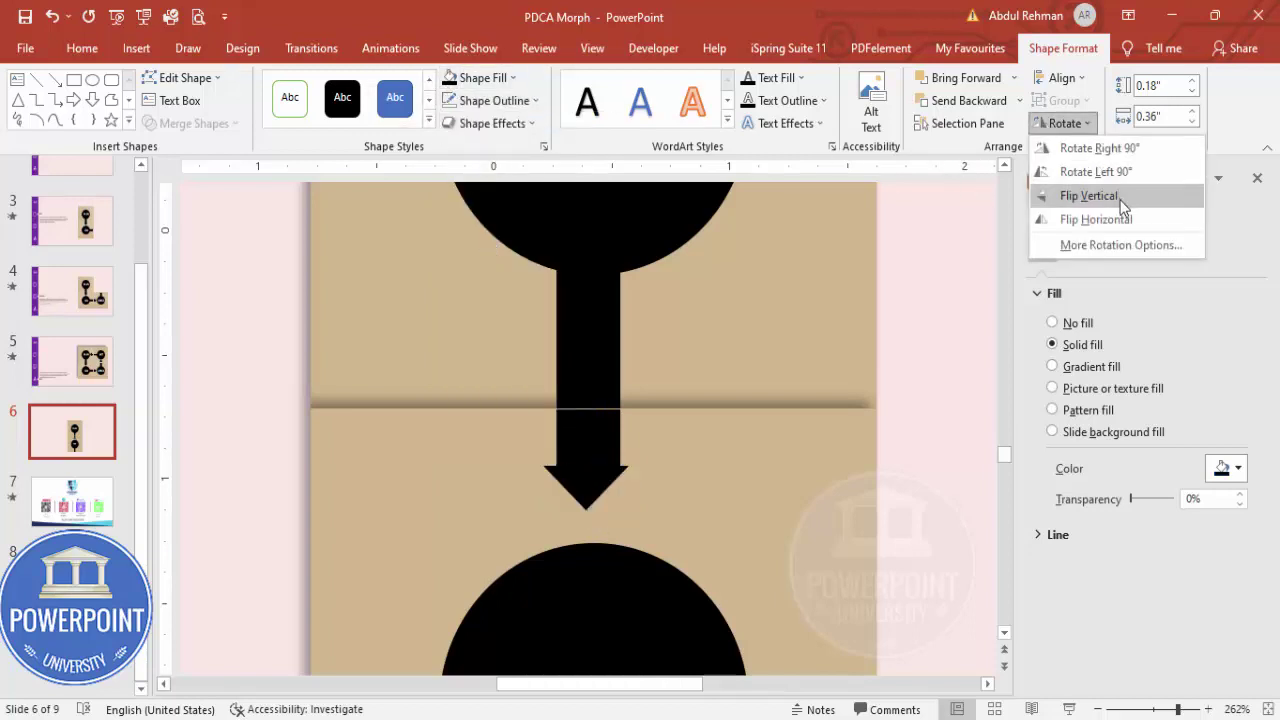
pyautogui.click(1089, 196)
pyautogui.moveTo(603, 487); pyautogui.dragTo(600, 478)
pyautogui.click(1268, 709)
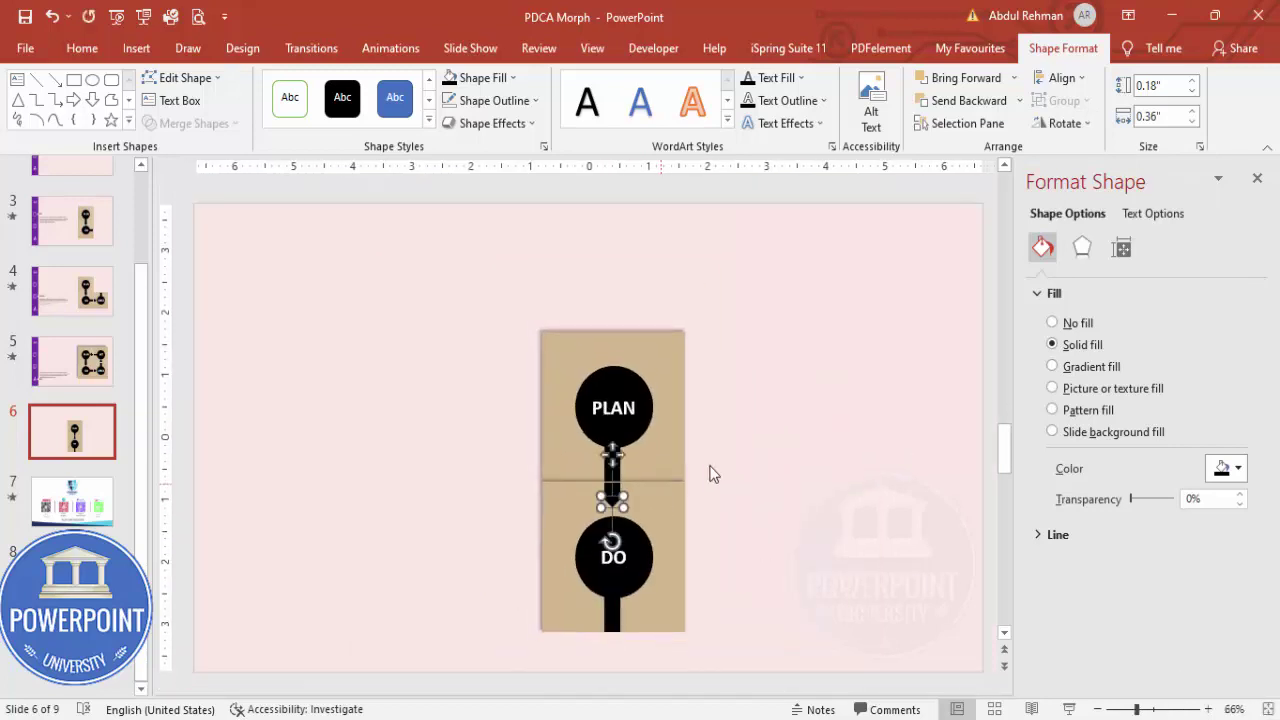
pyautogui.click(709, 474)
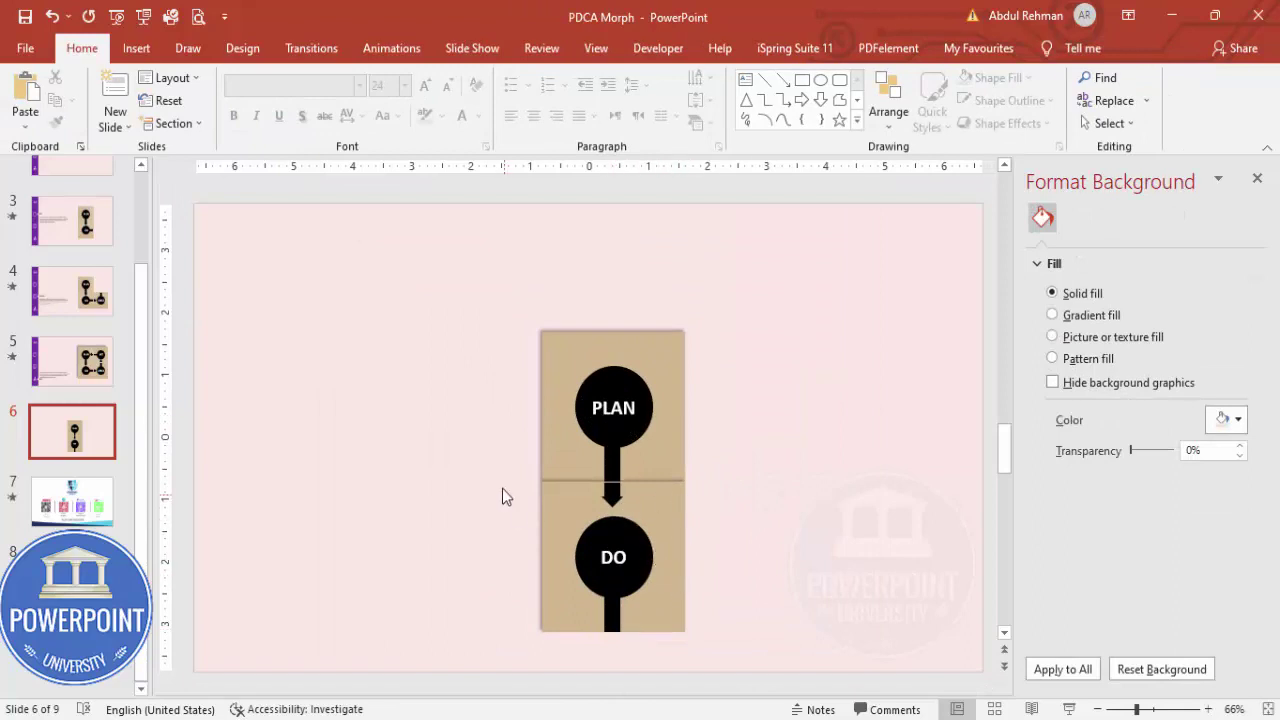
pyautogui.click(660, 582)
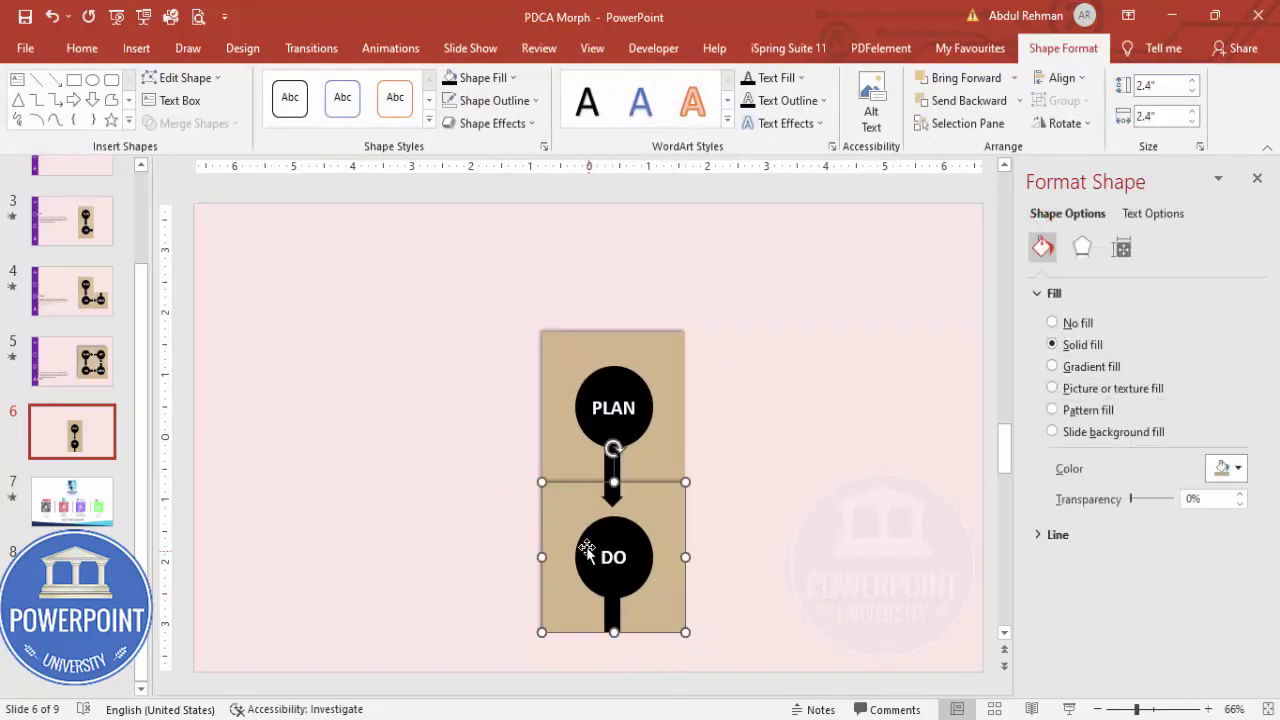
# Copy the DO tile to its right and relabel the new circle CHECK
pyautogui.moveTo(676, 597); pyautogui.dragTo(815, 600)
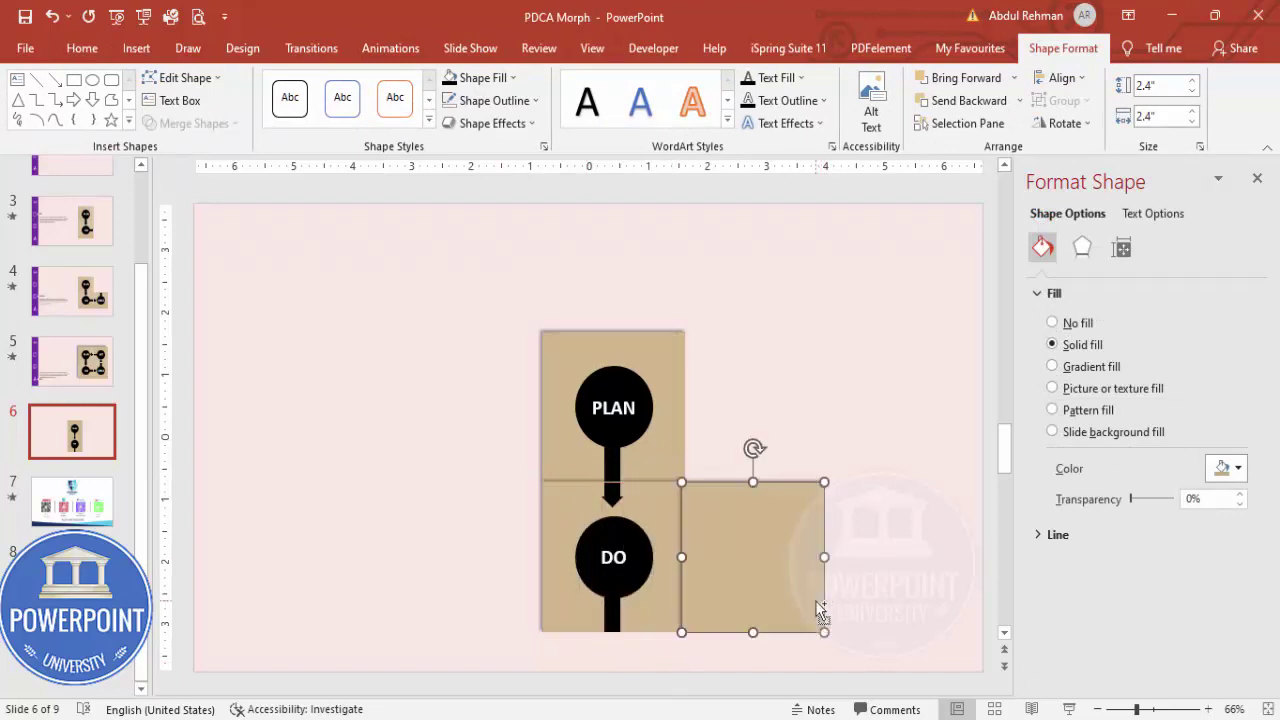
pyautogui.click(843, 605)
pyautogui.click(587, 543)
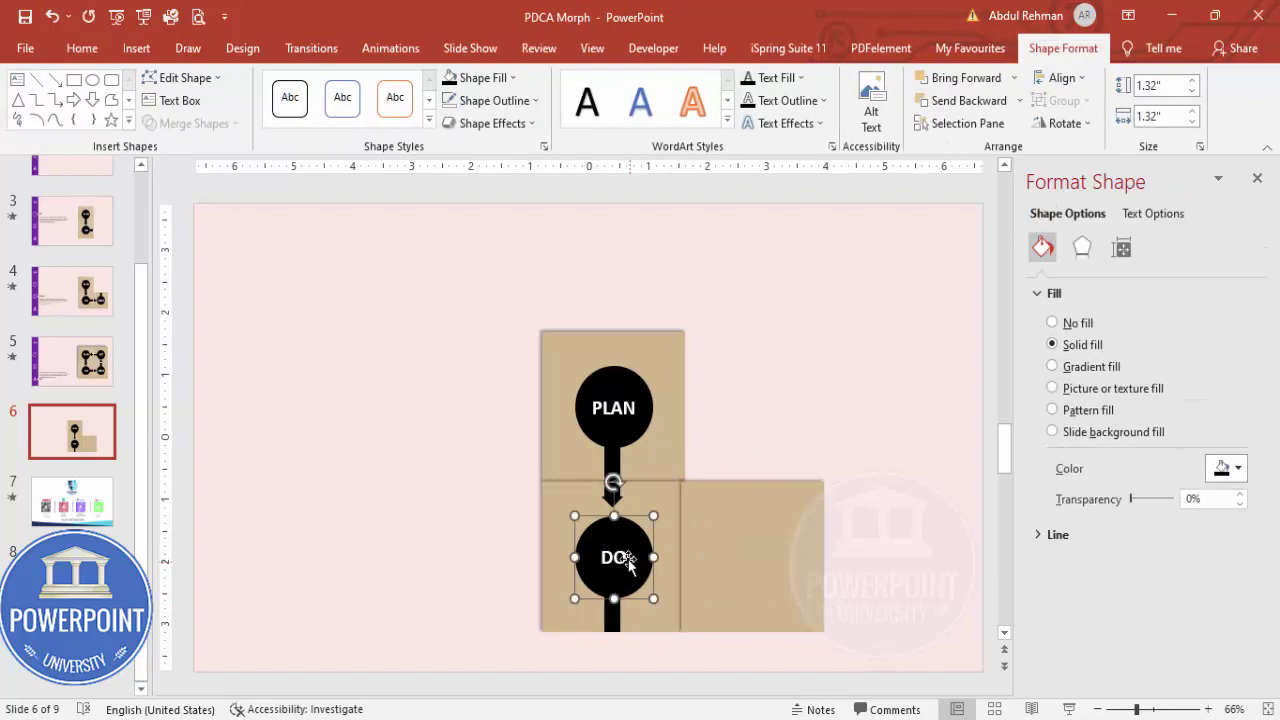
pyautogui.moveTo(628, 531); pyautogui.dragTo(770, 542)
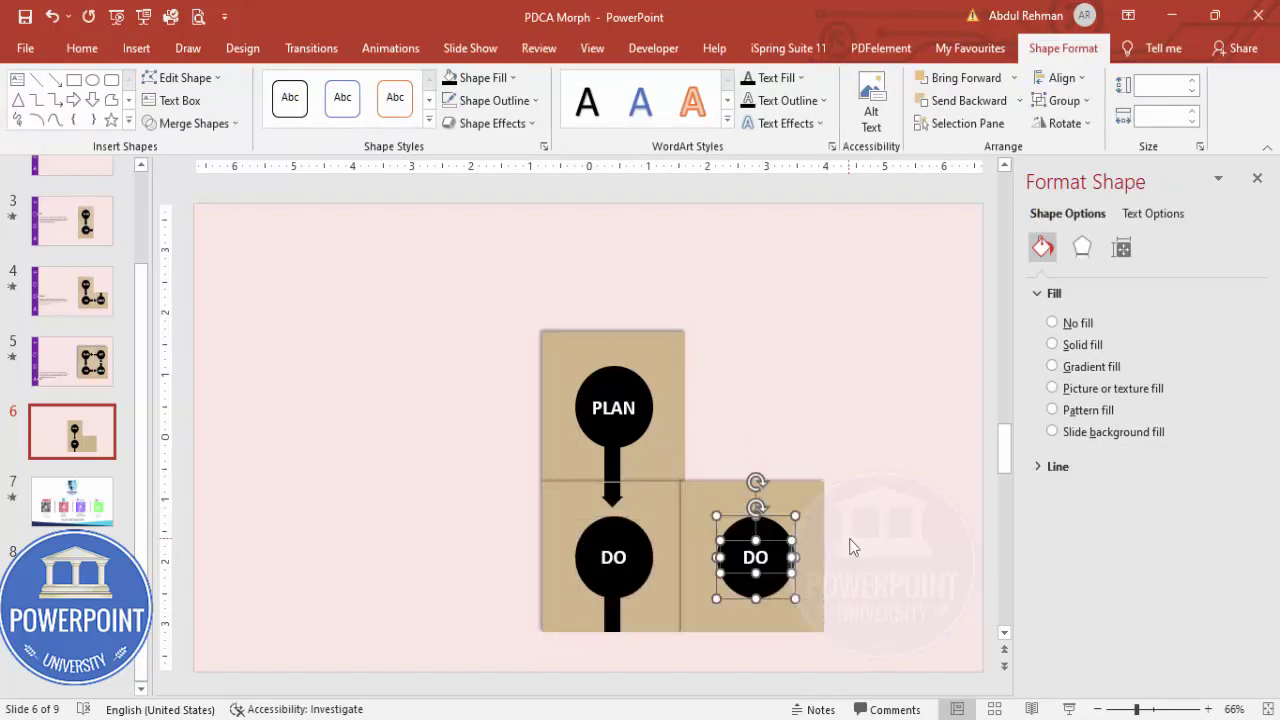
pyautogui.click(849, 545)
pyautogui.click(795, 559)
pyautogui.doubleClick(798, 559)
pyautogui.write('CHECK')
pyautogui.click(826, 507)
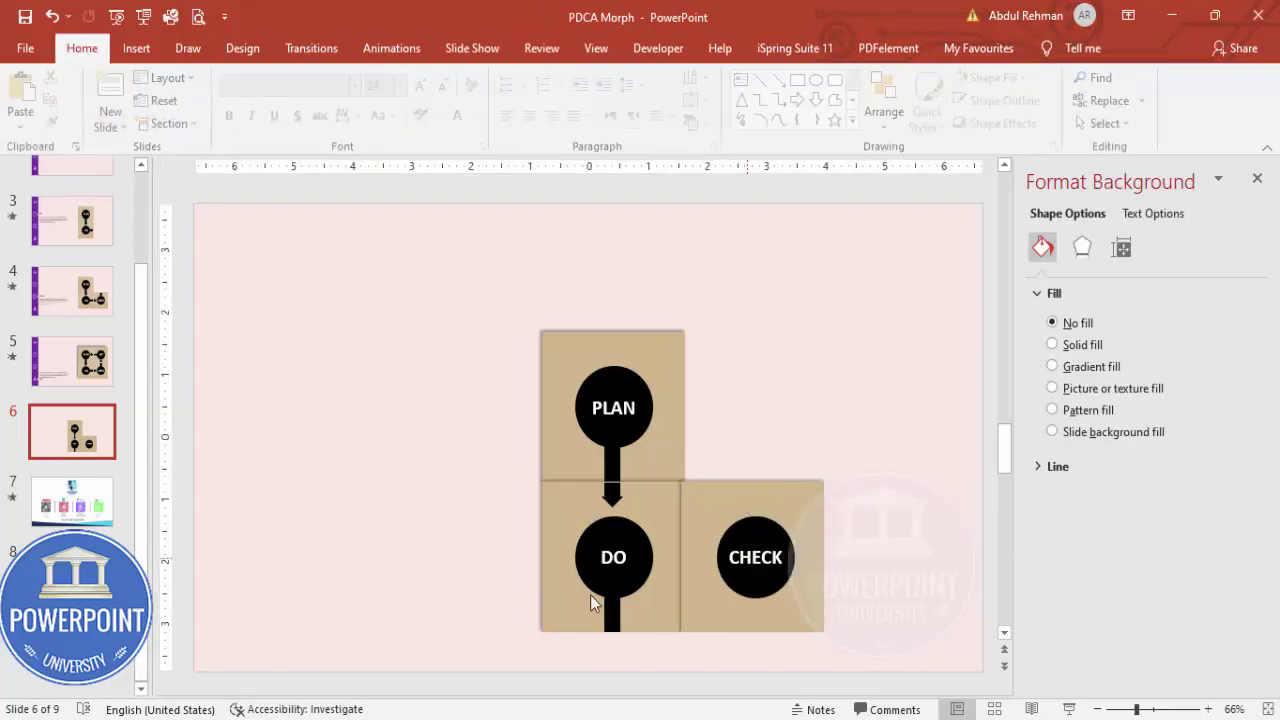
# Rotate DO's stem horizontal and move it between the DO and CHECK circles
pyautogui.click(613, 612)
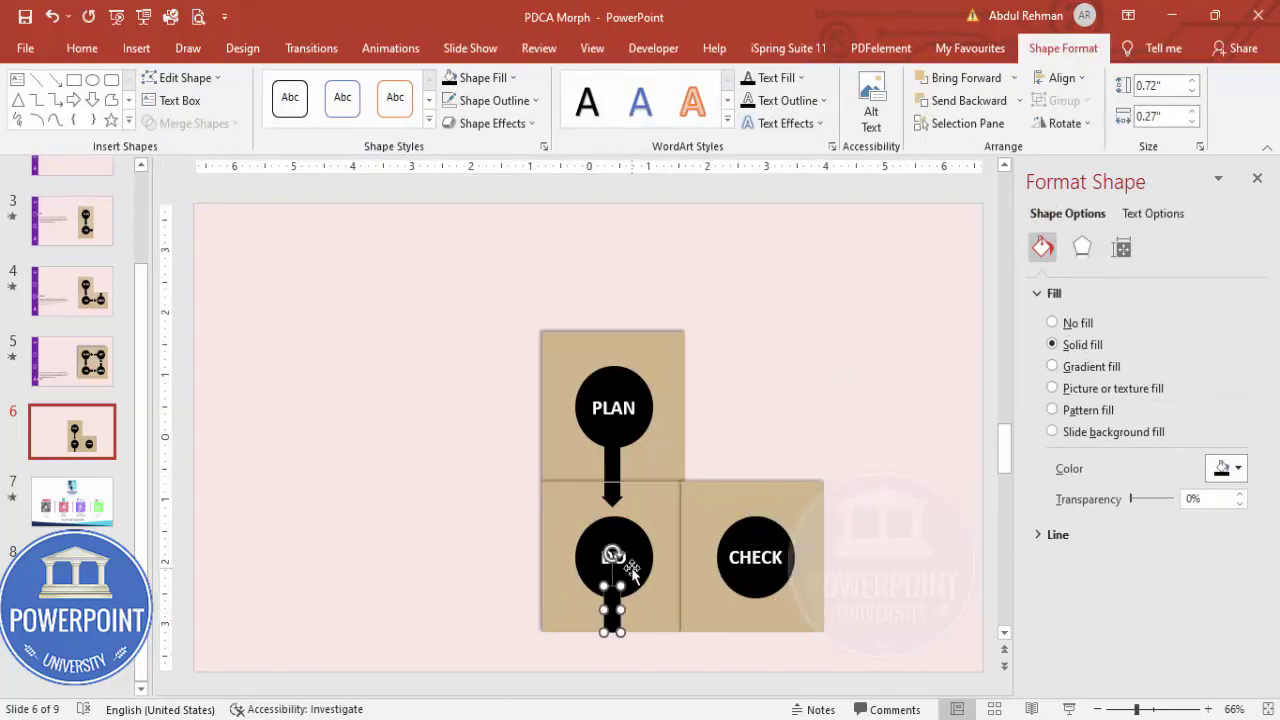
pyautogui.click(1062, 123)
pyautogui.click(1100, 146)
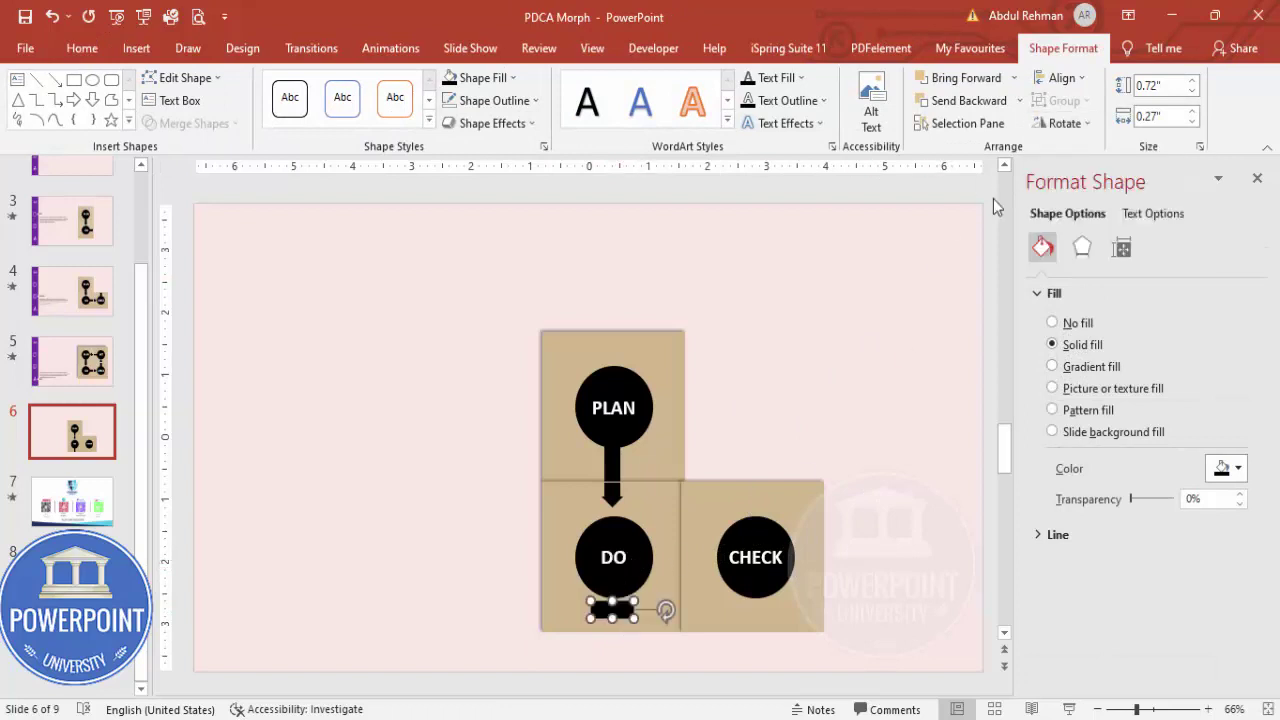
pyautogui.moveTo(623, 612); pyautogui.dragTo(670, 557)
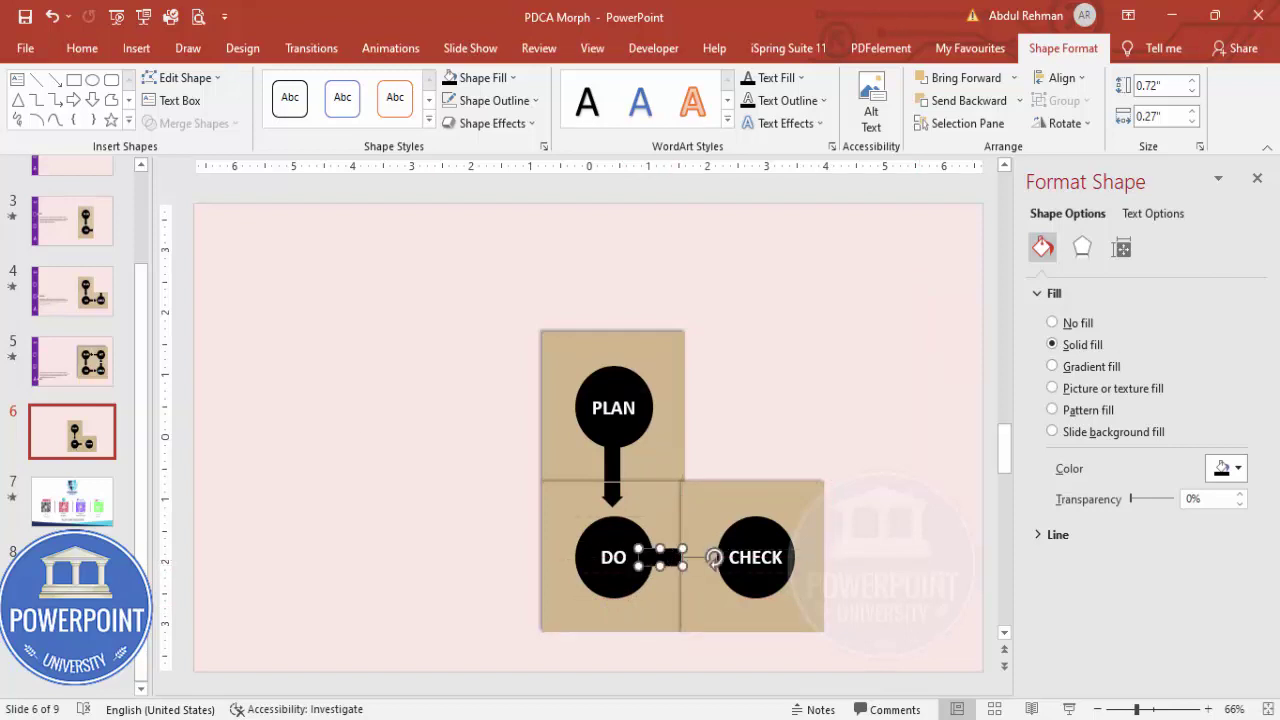
pyautogui.click(542, 585)
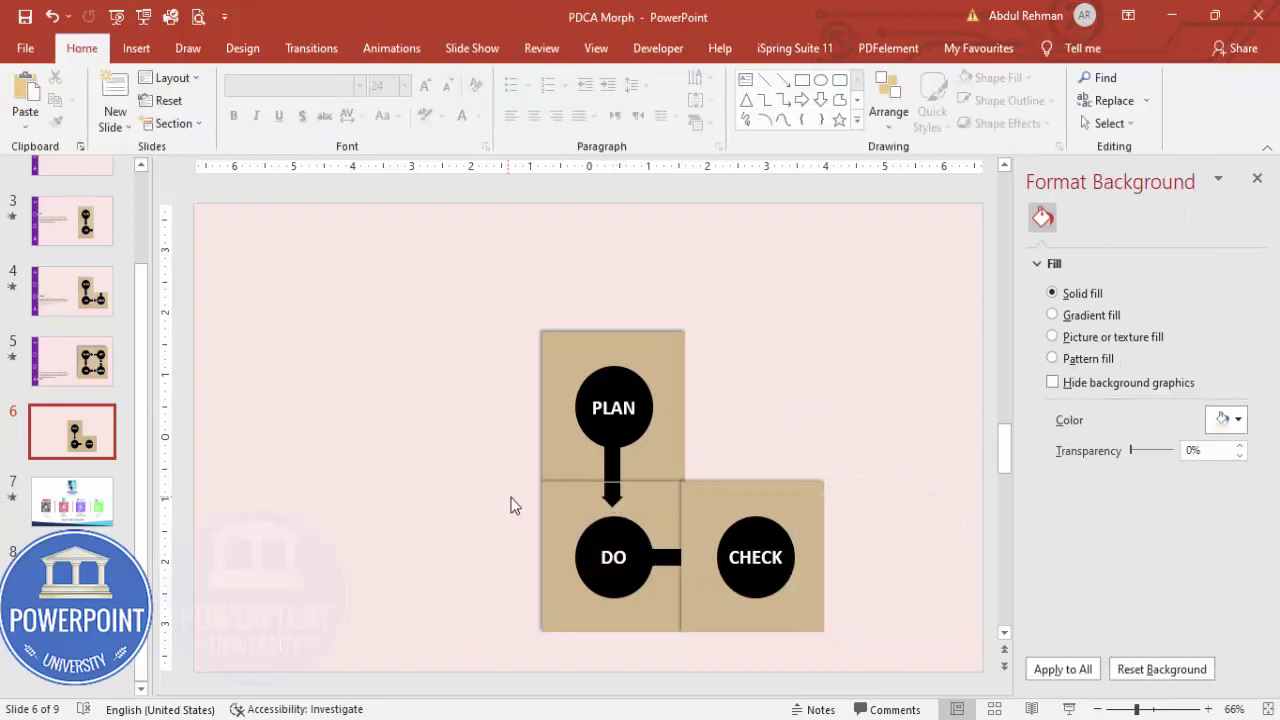
pyautogui.click(613, 490)
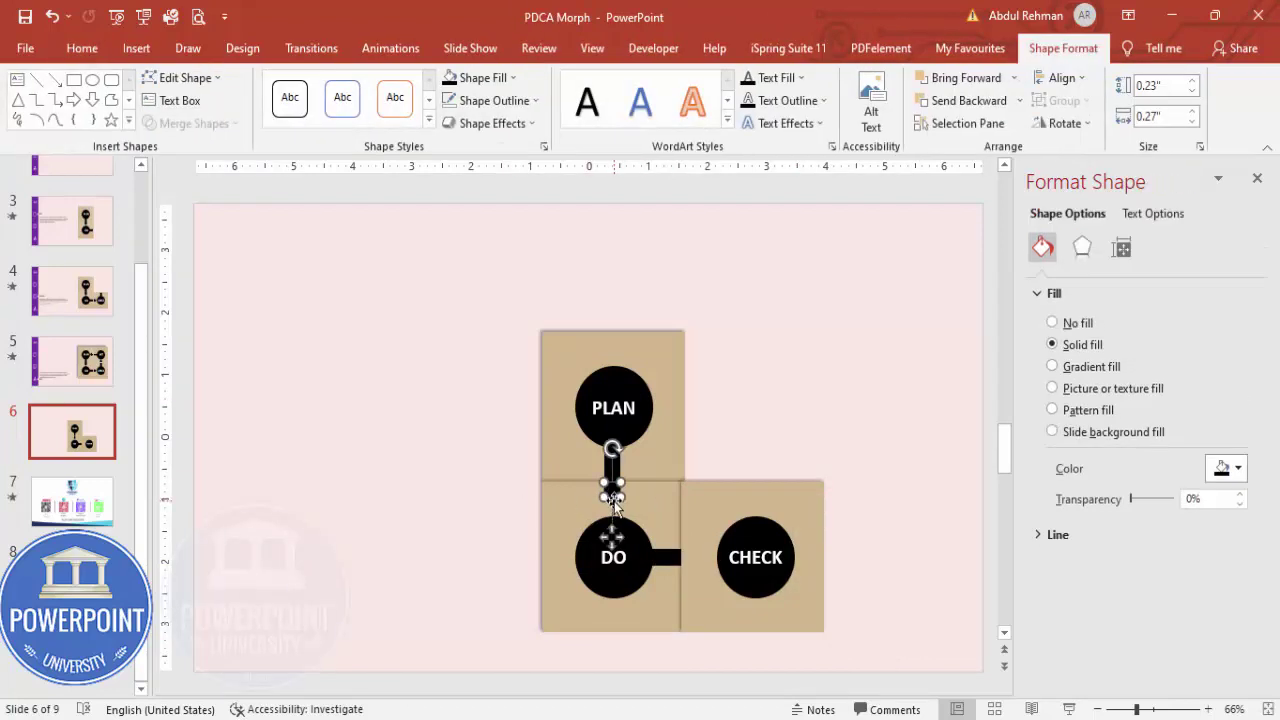
# Copy the PLAN arrowhead, rotate it left 90°, and cap the DO–CHECK connector with it
pyautogui.keyDown('shift'); pyautogui.click(613, 497); pyautogui.keyUp('shift')
pyautogui.click(618, 500)
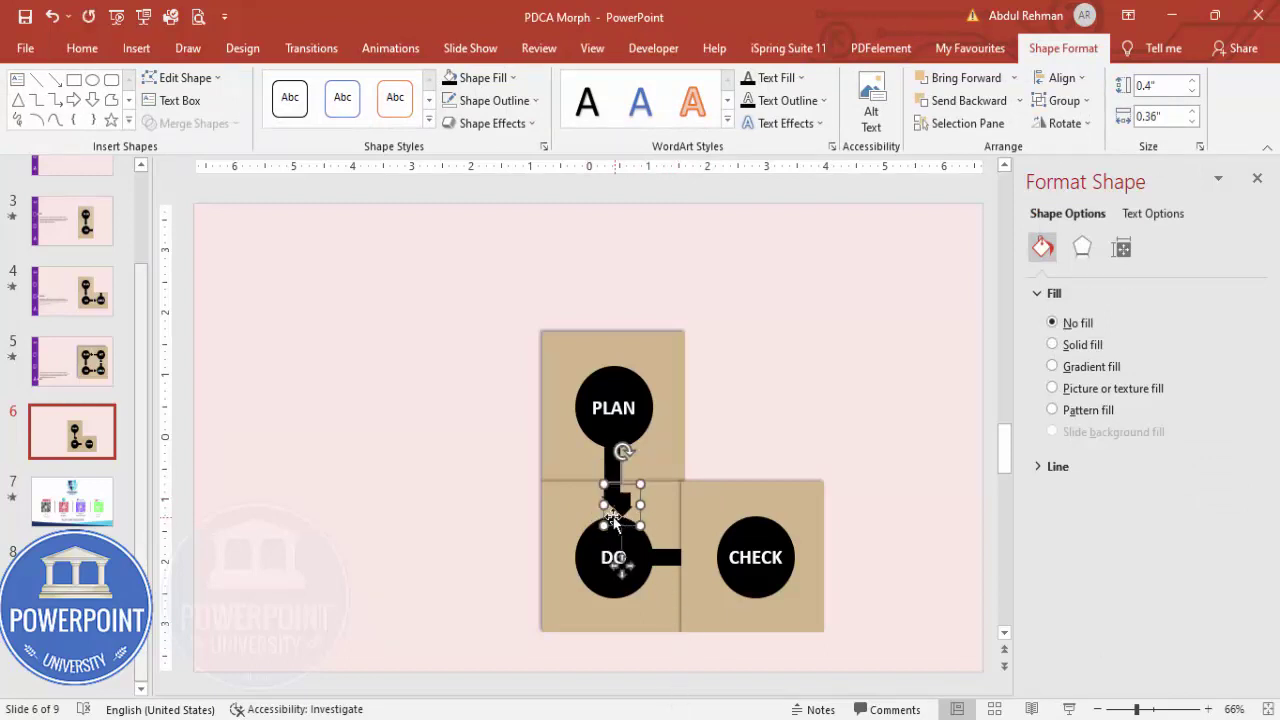
pyautogui.moveTo(622, 512); pyautogui.dragTo(706, 548)
pyautogui.click(1066, 123)
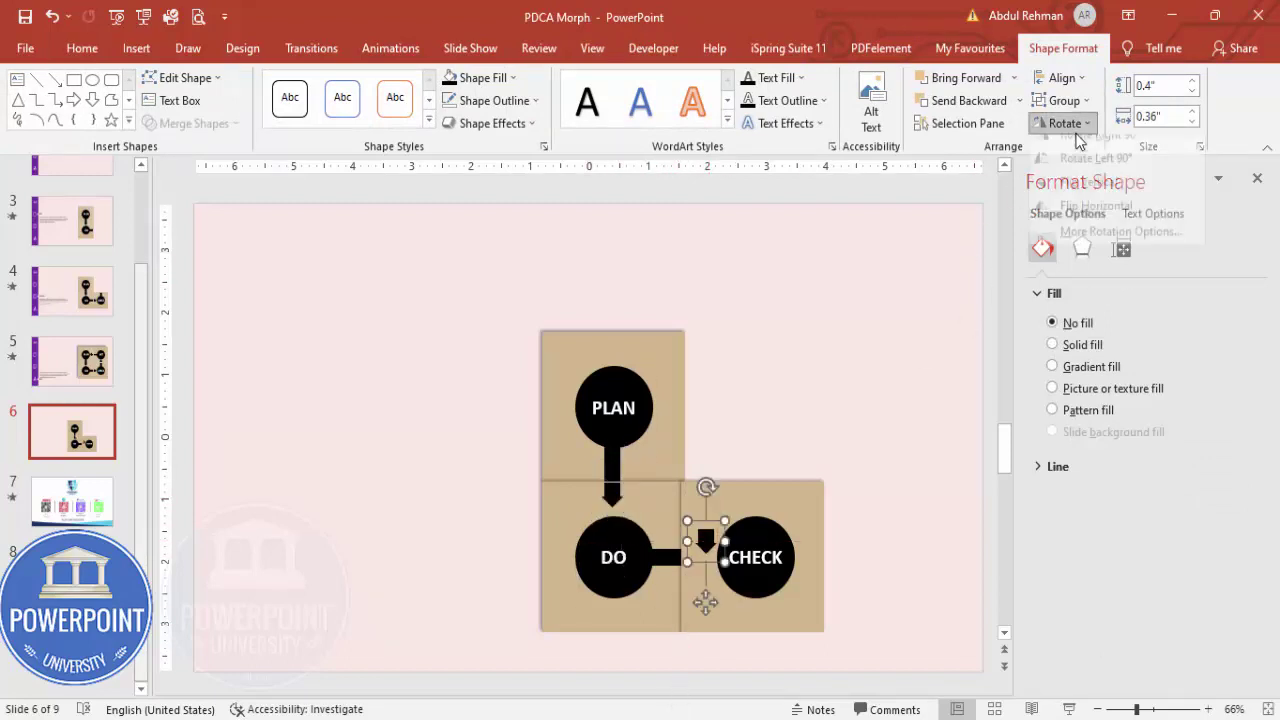
pyautogui.click(1088, 171)
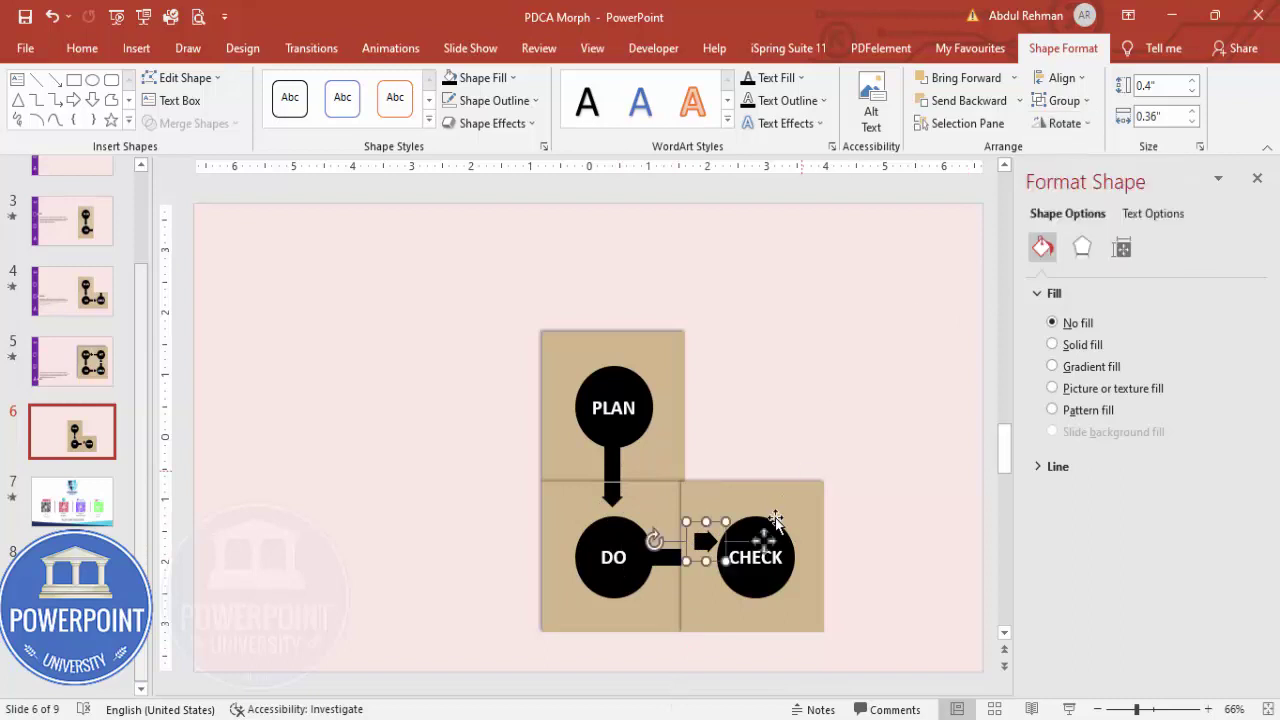
pyautogui.moveTo(766, 543)
pyautogui.mouseDown()
pyautogui.moveTo(748, 545)
pyautogui.moveTo(755, 558)
pyautogui.mouseUp()
pyautogui.click(845, 532)
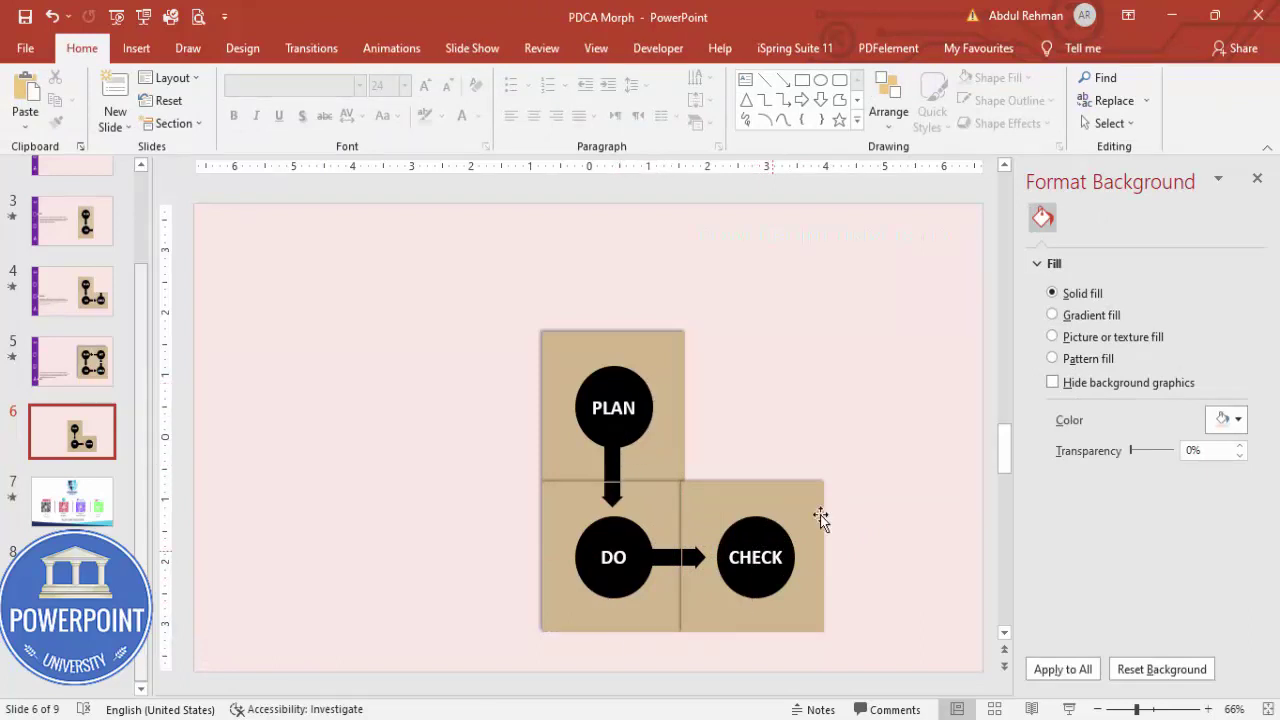
pyautogui.press('End')
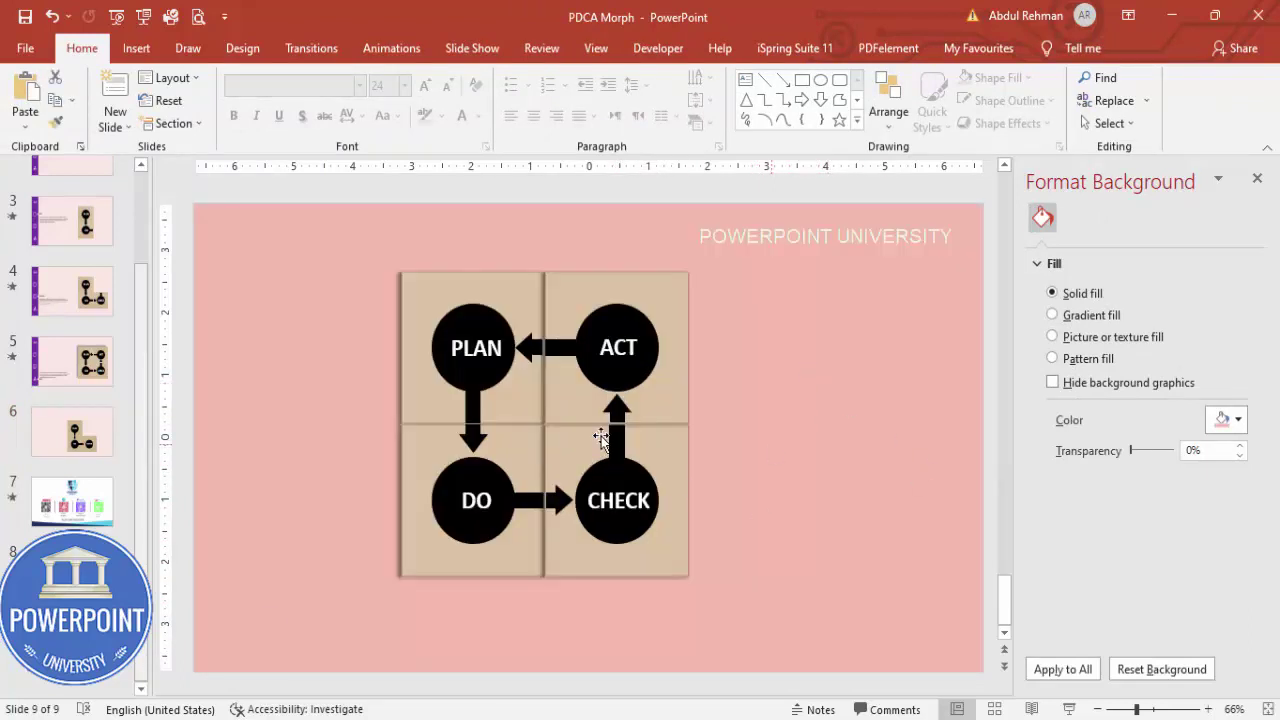
pyautogui.moveTo(522, 280); pyautogui.dragTo(472, 270)
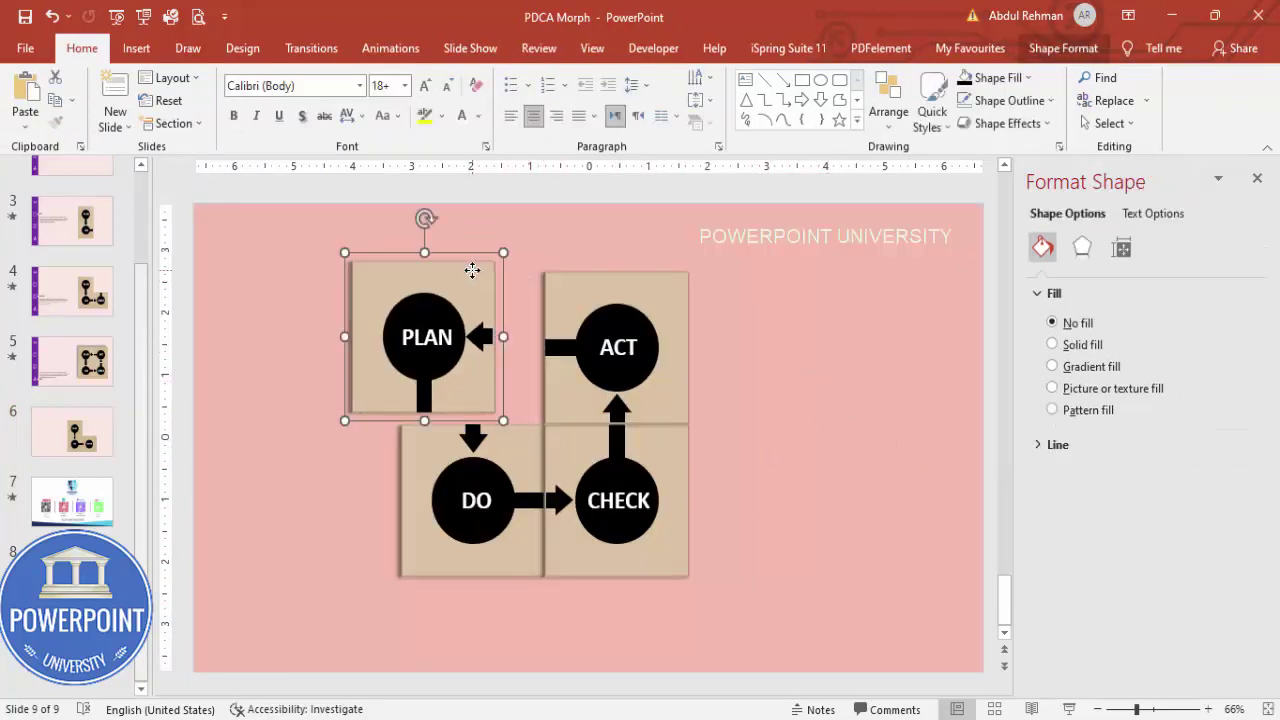
pyautogui.hotkey('ctrl', 'z')
pyautogui.click(497, 450)
pyautogui.click(676, 466)
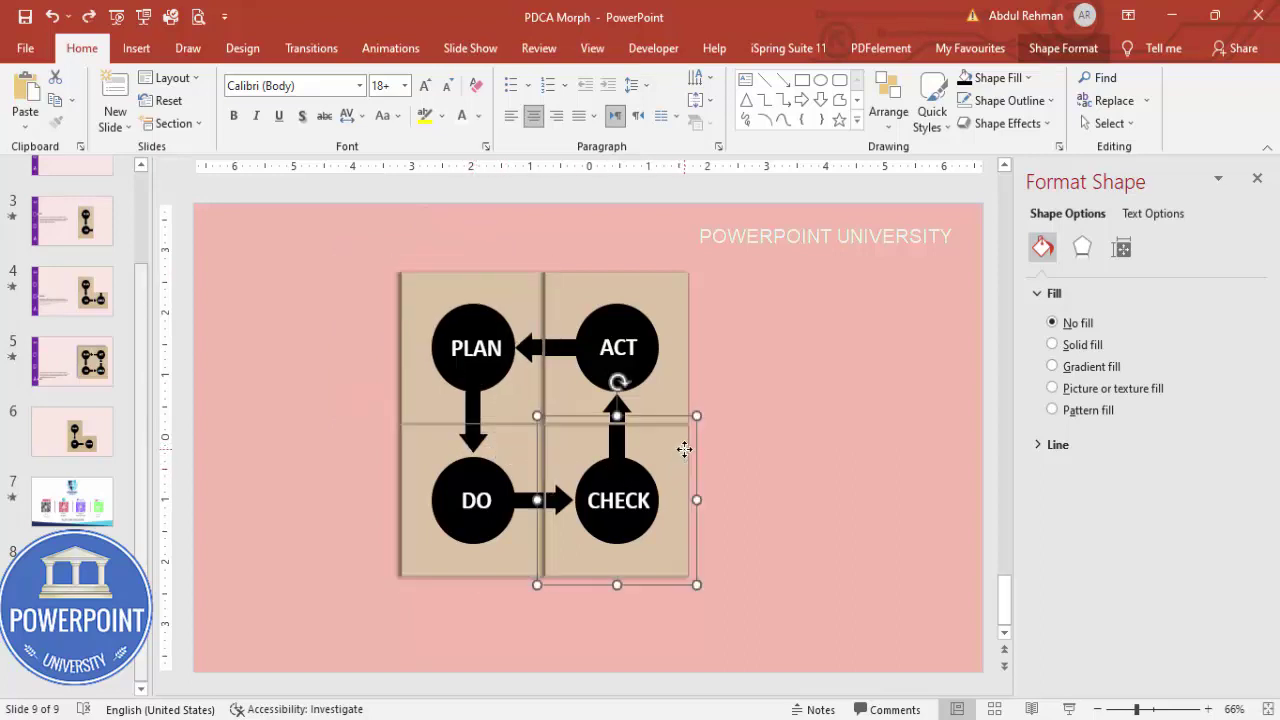
pyautogui.click(673, 297)
pyautogui.click(86, 443)
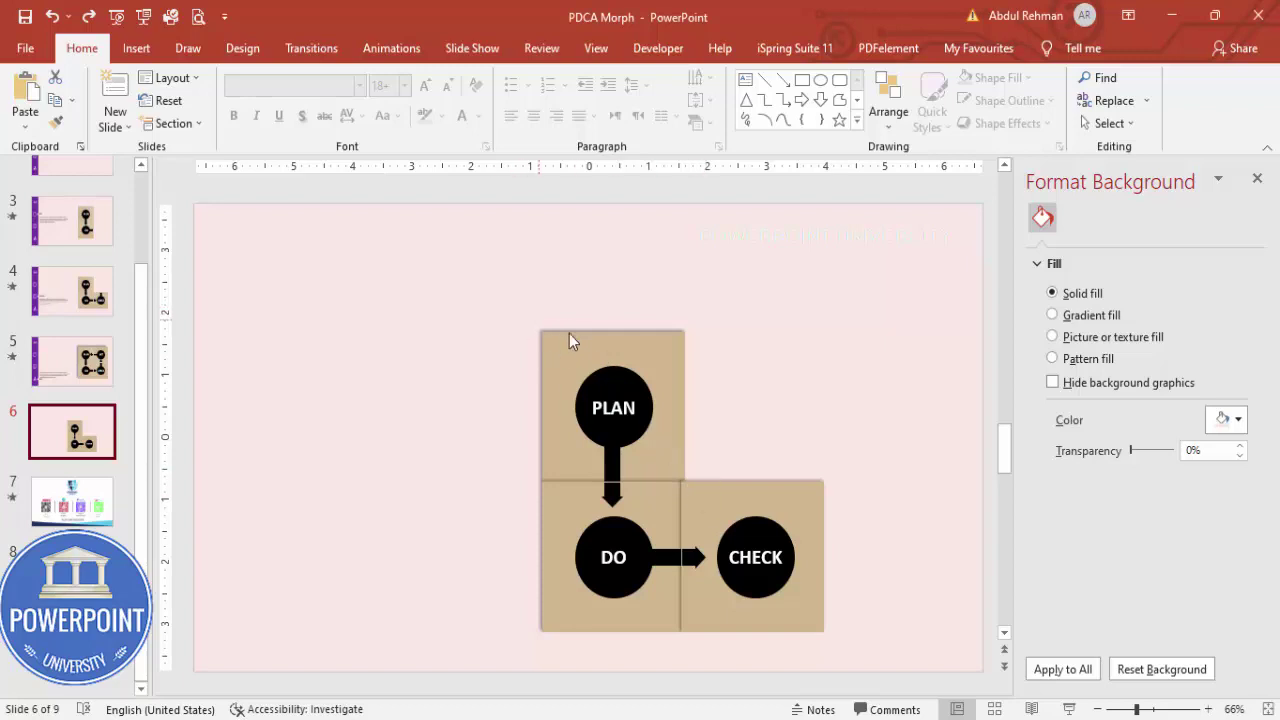
pyautogui.click(594, 372)
# Group the PLAN box, circle and down arrow with Ctrl+G
pyautogui.keyDown('shift'); pyautogui.click(627, 385); pyautogui.keyUp('shift')
pyautogui.keyDown('shift'); pyautogui.click(613, 465); pyautogui.keyUp('shift')
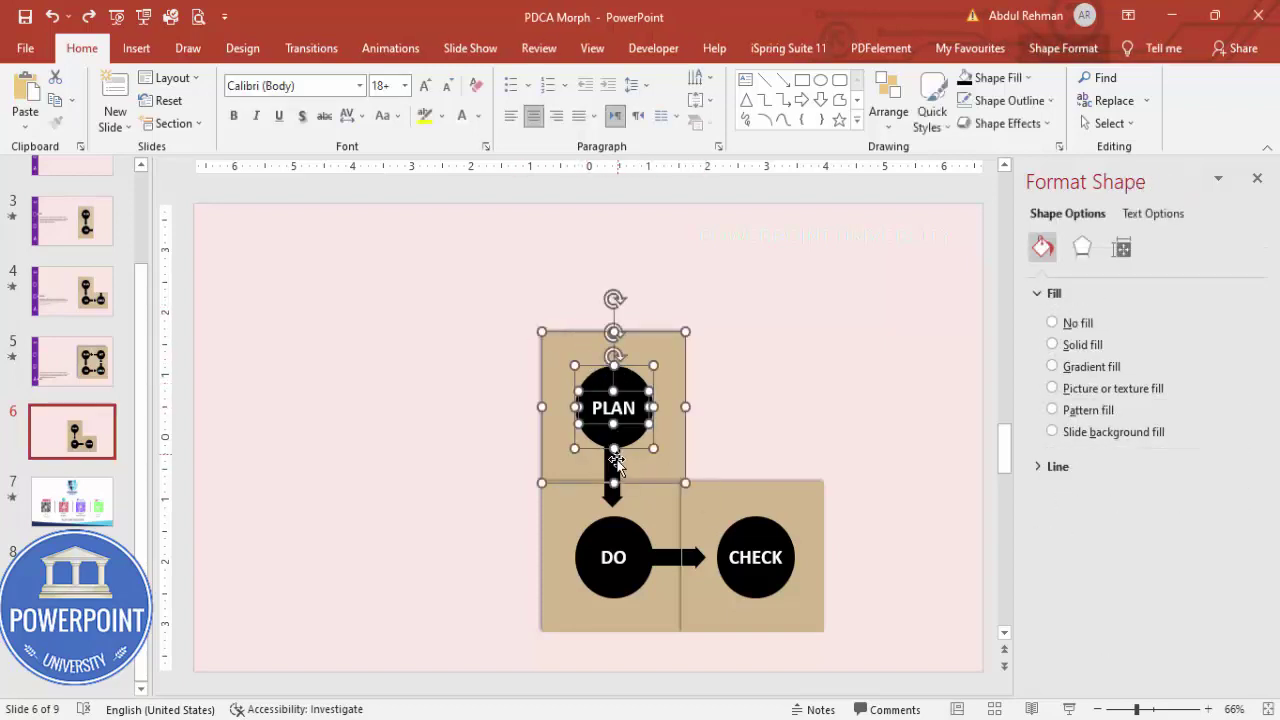
pyautogui.hotkey('ctrl', 'g')
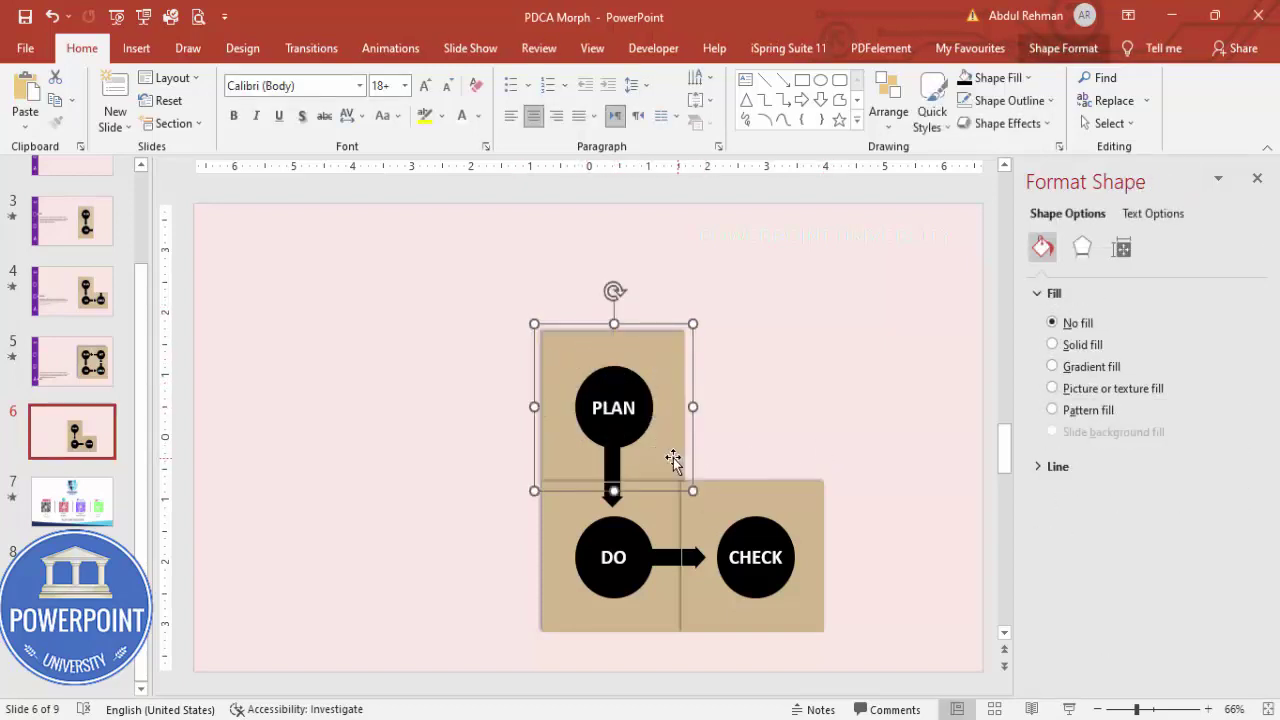
pyautogui.moveTo(674, 457); pyautogui.dragTo(657, 401)
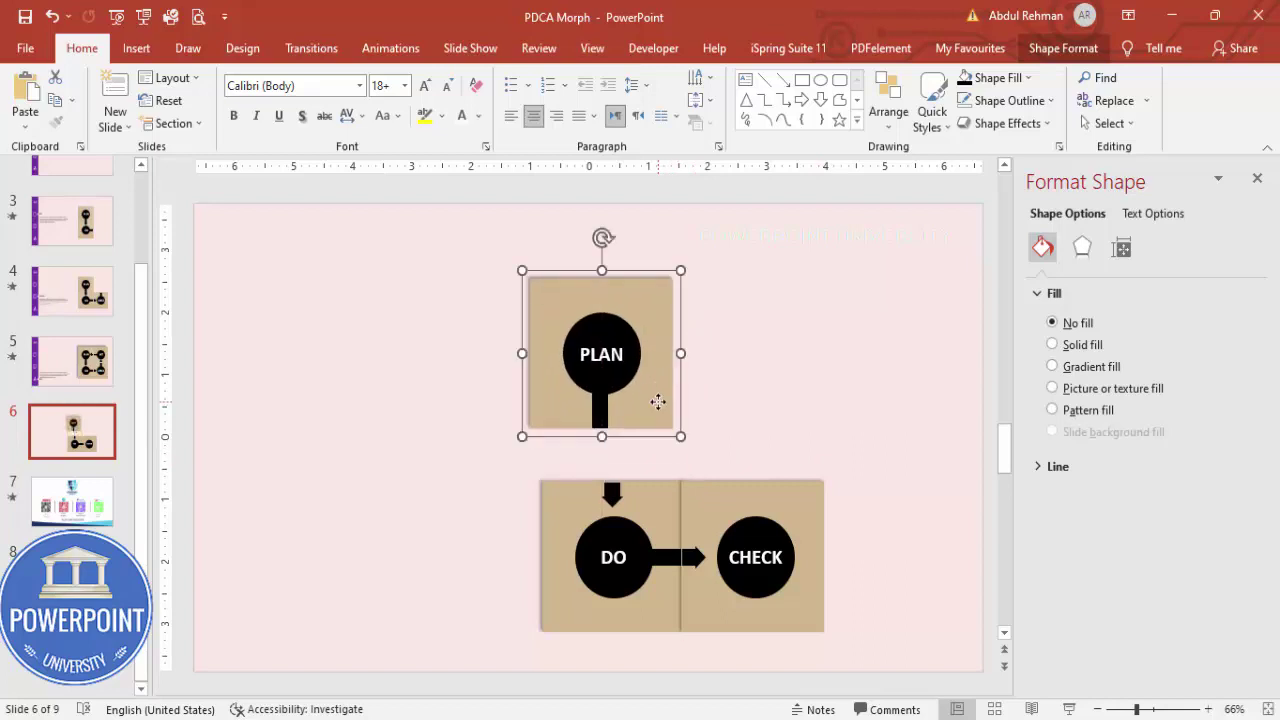
pyautogui.hotkey('ctrl', 'z')
# Group the DO box, down arrow, circle and DO–CHECK arrow together
pyautogui.click(655, 502)
pyautogui.keyDown('shift'); pyautogui.click(613, 495); pyautogui.keyUp('shift')
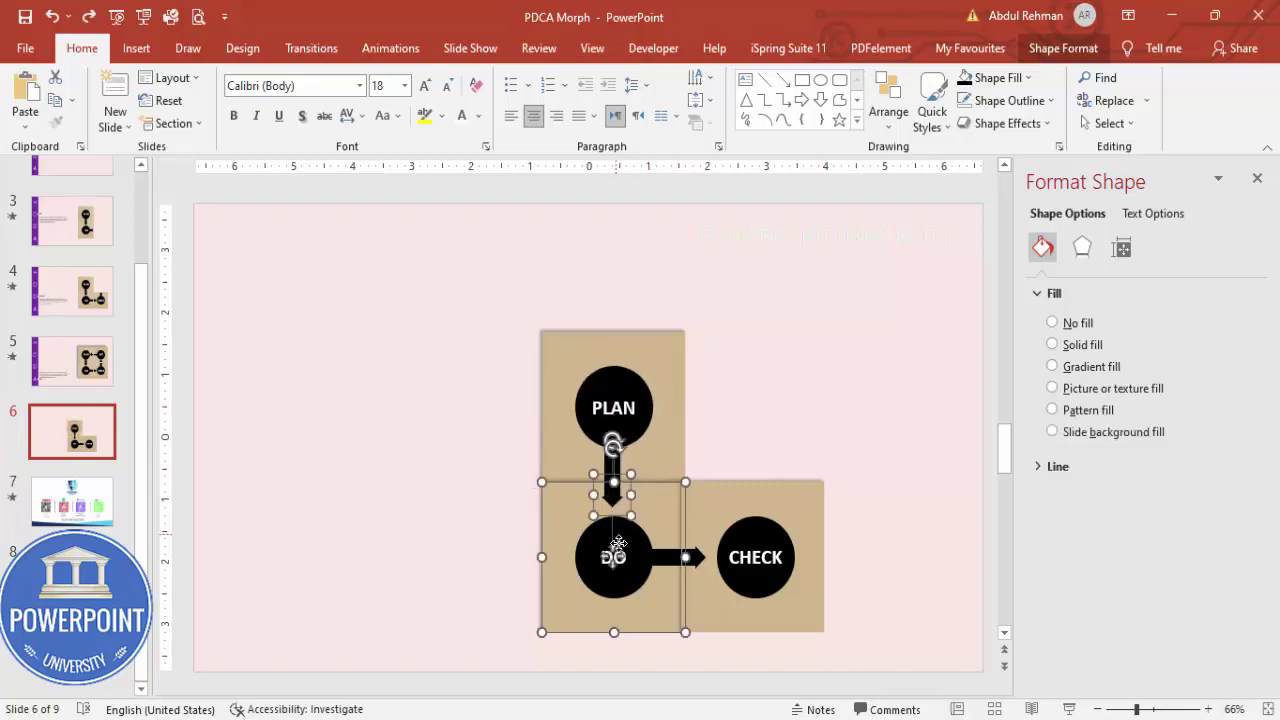
pyautogui.keyDown('shift'); pyautogui.click(618, 543); pyautogui.keyUp('shift')
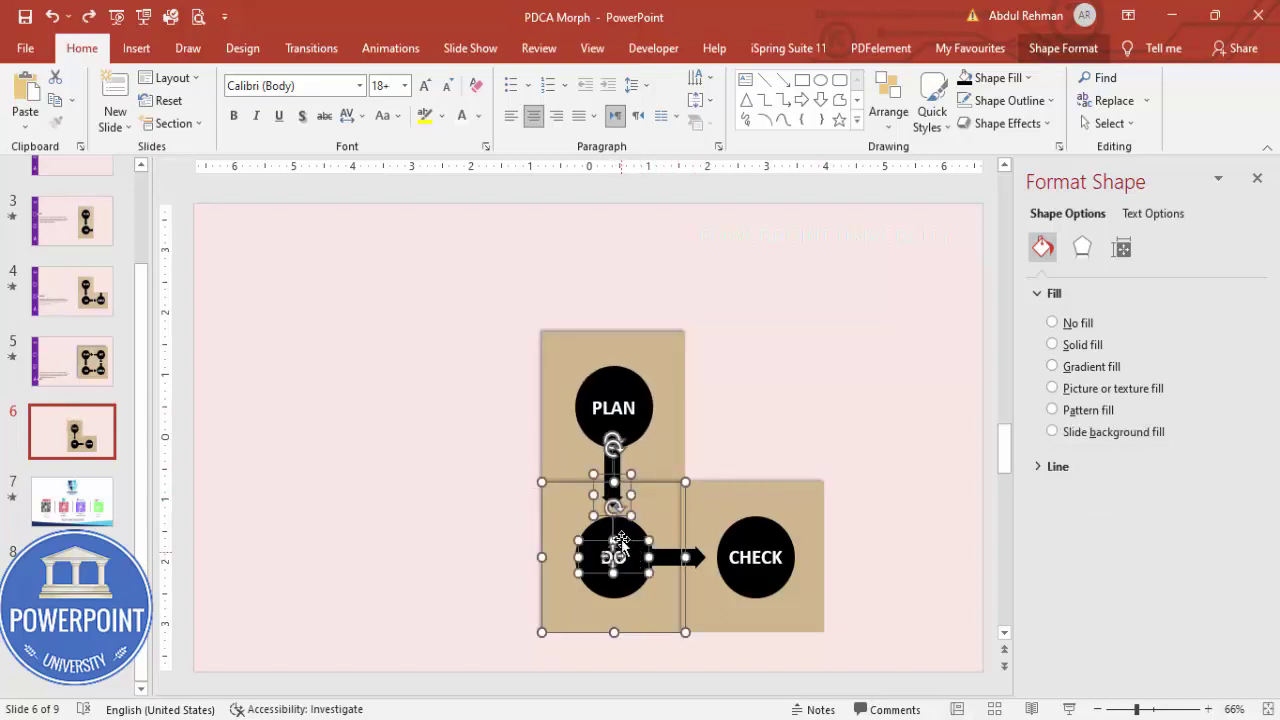
pyautogui.keyDown('shift'); pyautogui.click(671, 556); pyautogui.keyUp('shift')
pyautogui.hotkey('ctrl', 'g')
pyautogui.click(825, 414)
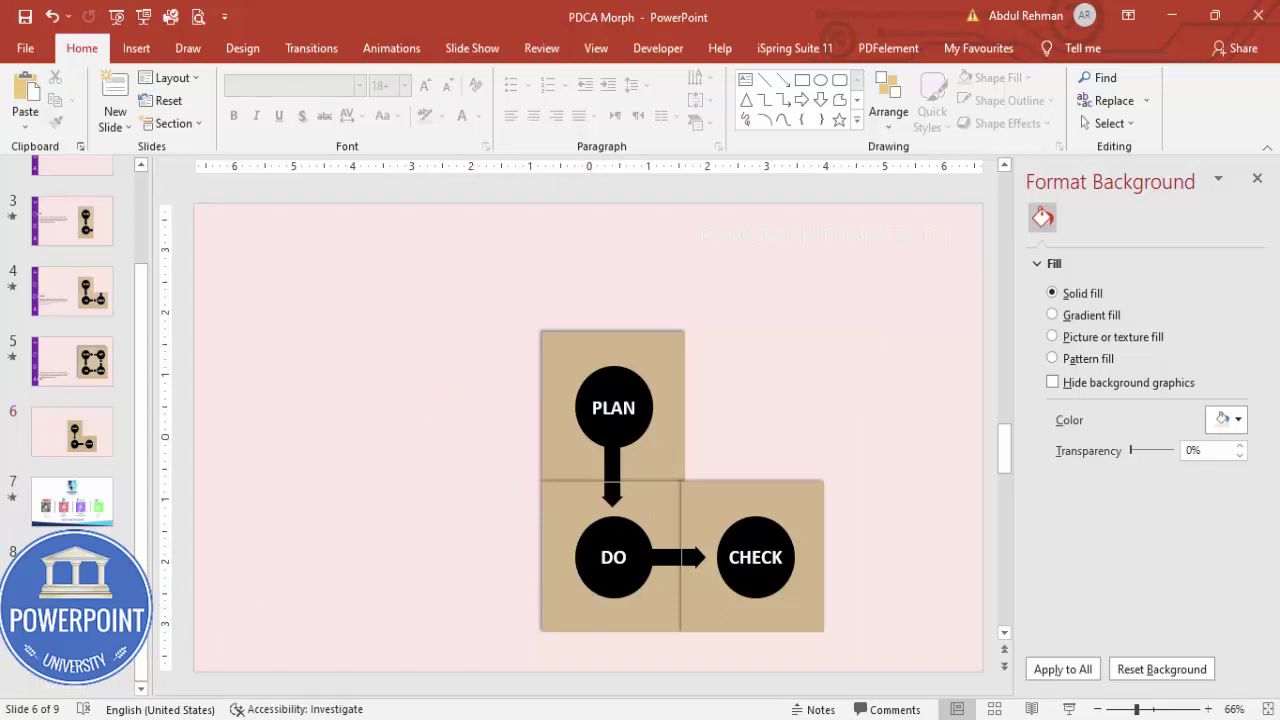
pyautogui.click(72, 640)
# Shift slide 9's PDCA graphic to the right and give the slide a light pink background
pyautogui.moveTo(350, 242); pyautogui.dragTo(800, 654)
pyautogui.moveTo(672, 468); pyautogui.dragTo(914, 475)
pyautogui.click(419, 466)
pyautogui.click(1226, 420)
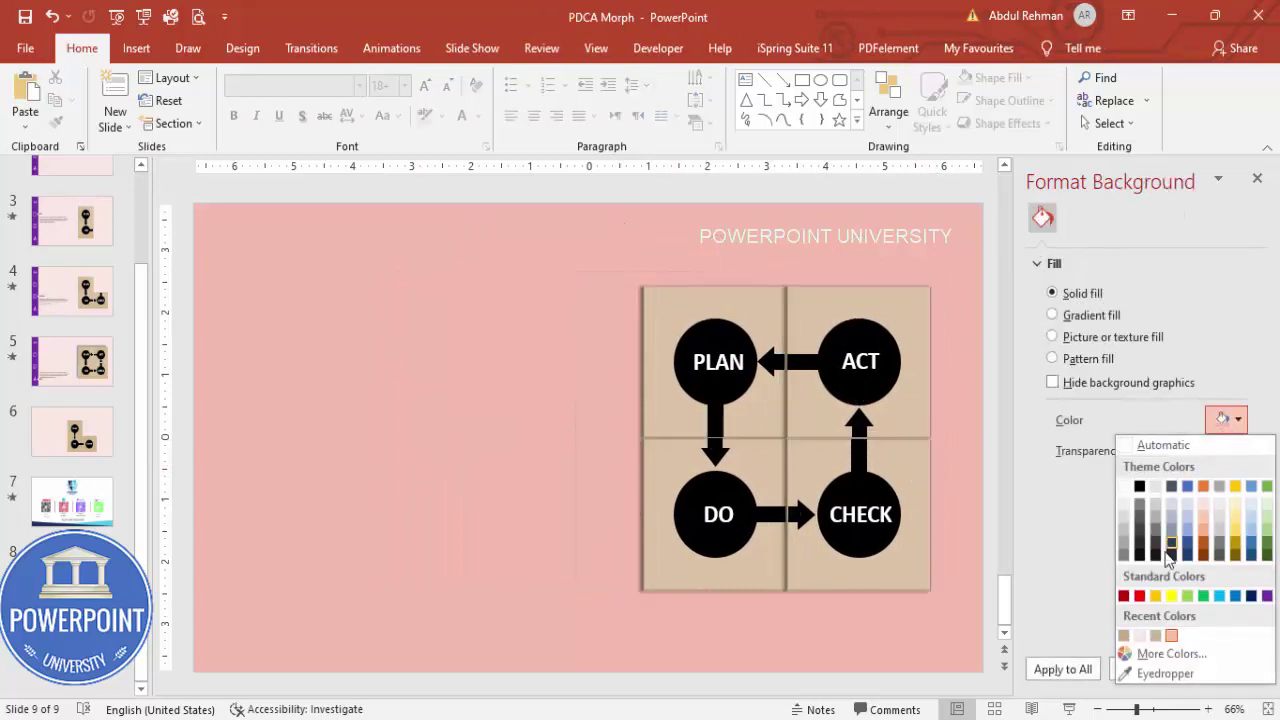
pyautogui.click(1140, 636)
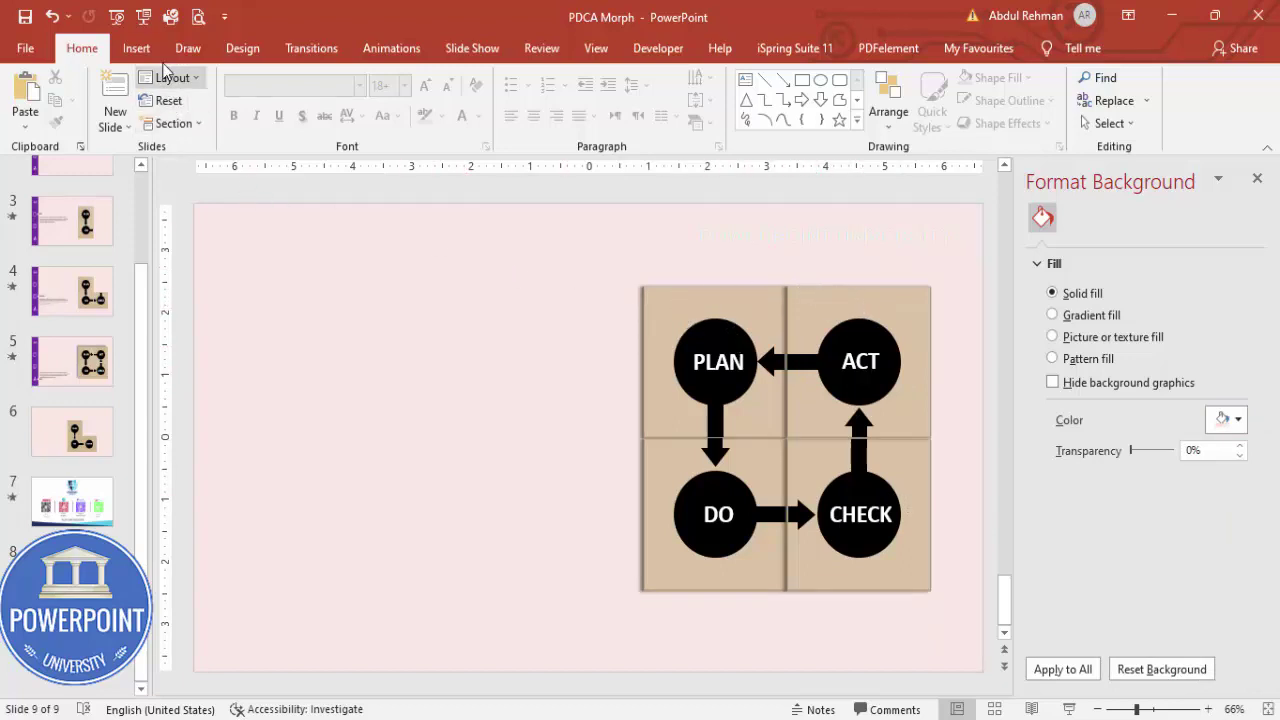
pyautogui.click(136, 48)
pyautogui.click(299, 105)
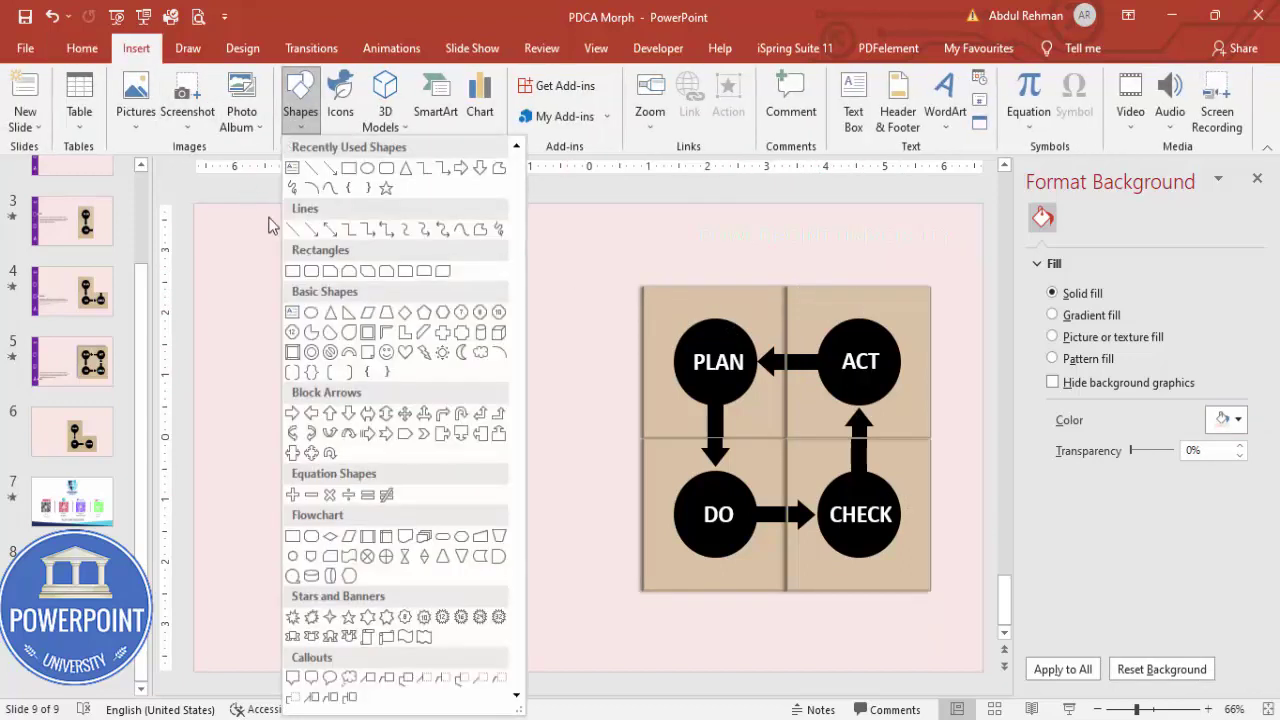
pyautogui.click(292, 271)
# Draw a full-height rectangle down slide 9's left edge with no outline and purple fill
pyautogui.moveTo(194, 204); pyautogui.dragTo(286, 670)
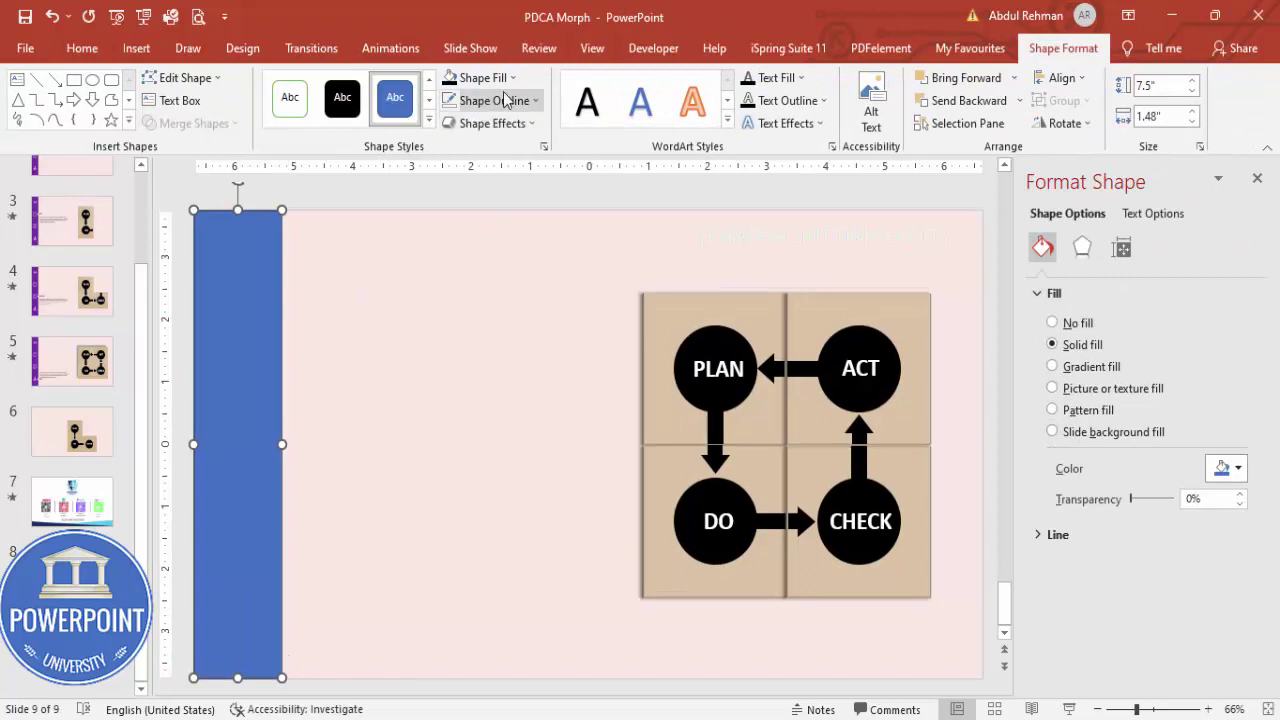
pyautogui.click(505, 100)
pyautogui.click(497, 315)
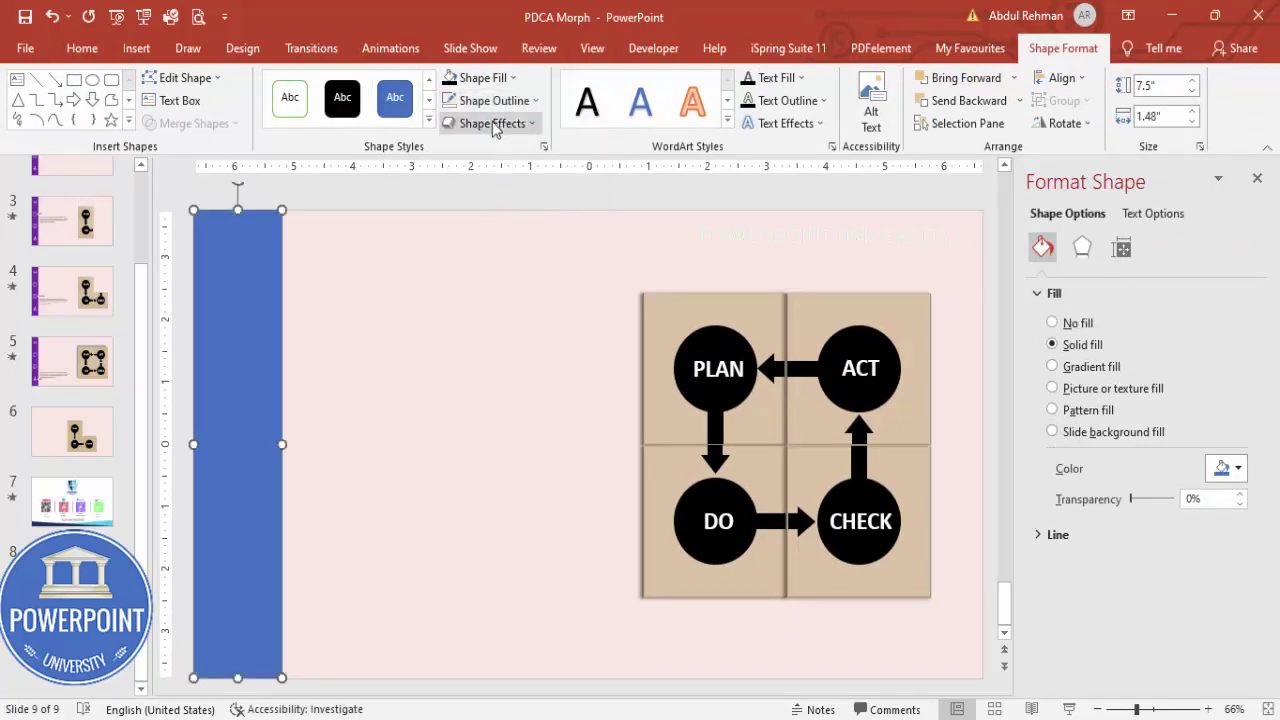
pyautogui.click(483, 77)
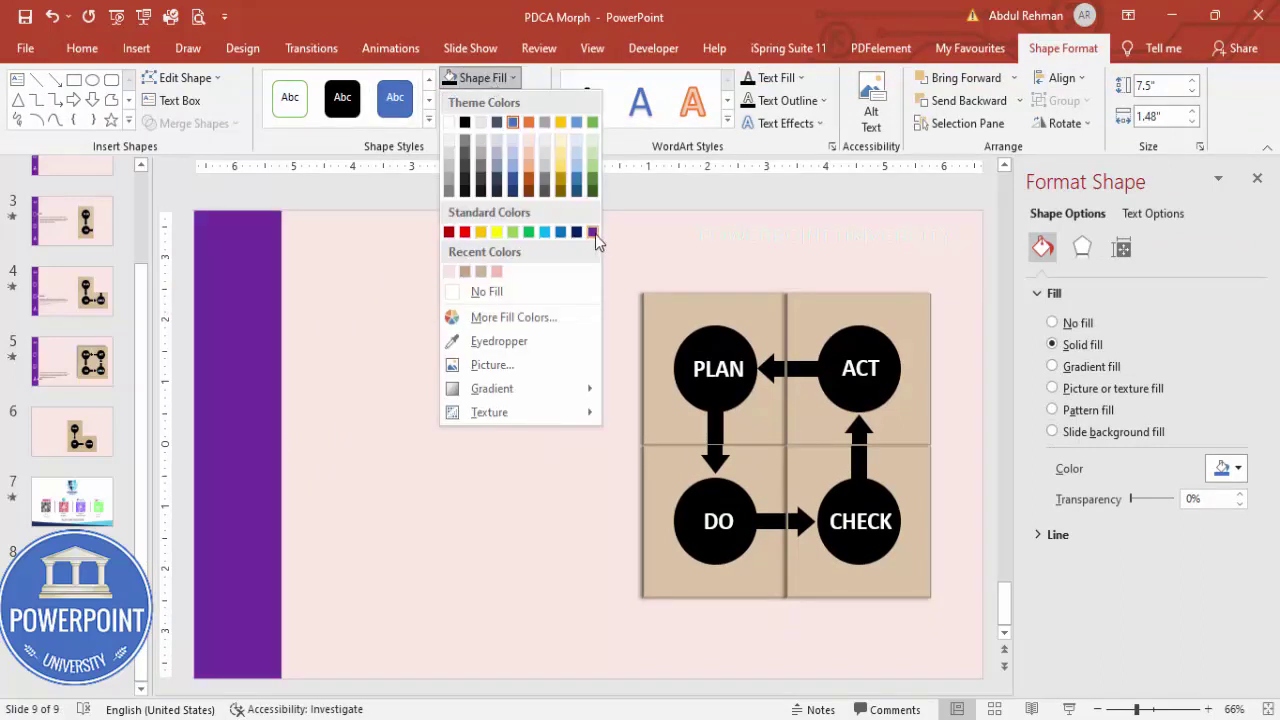
pyautogui.click(593, 232)
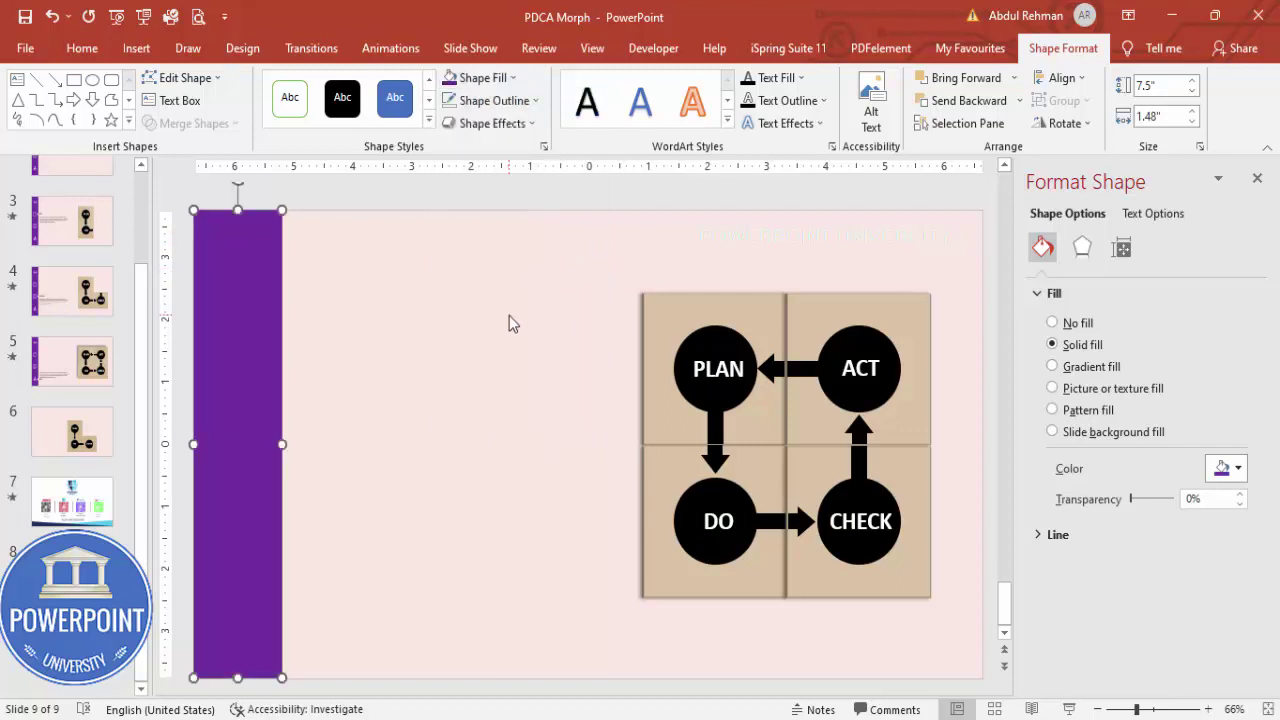
pyautogui.click(509, 316)
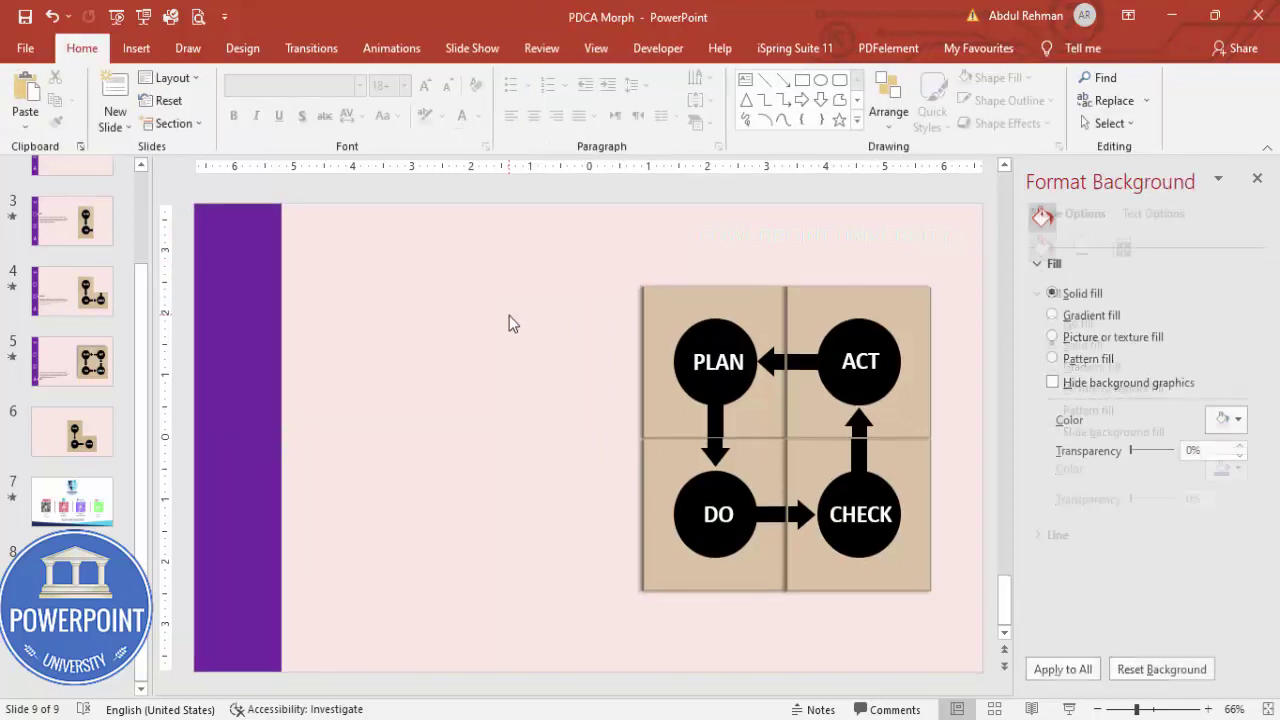
# Insert target, presentation chart, head-with-gears and lightbulb icons and move them beside the purple bar
pyautogui.click(137, 52)
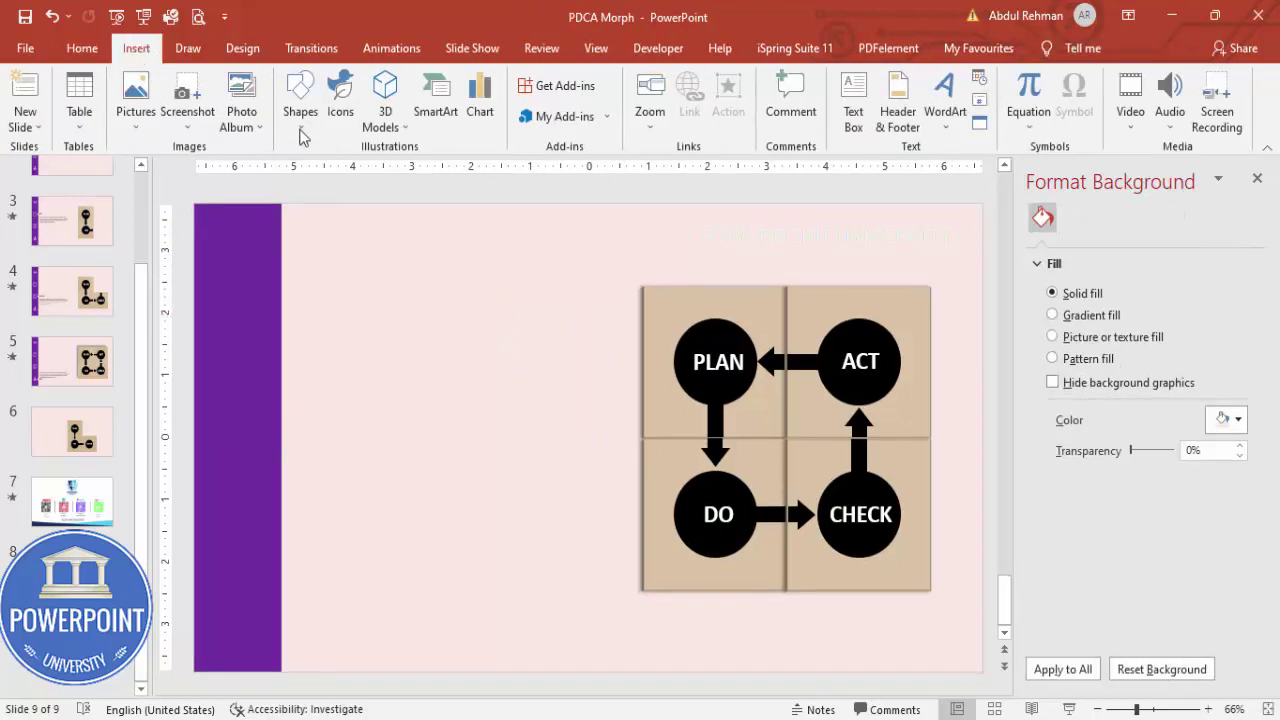
pyautogui.click(340, 100)
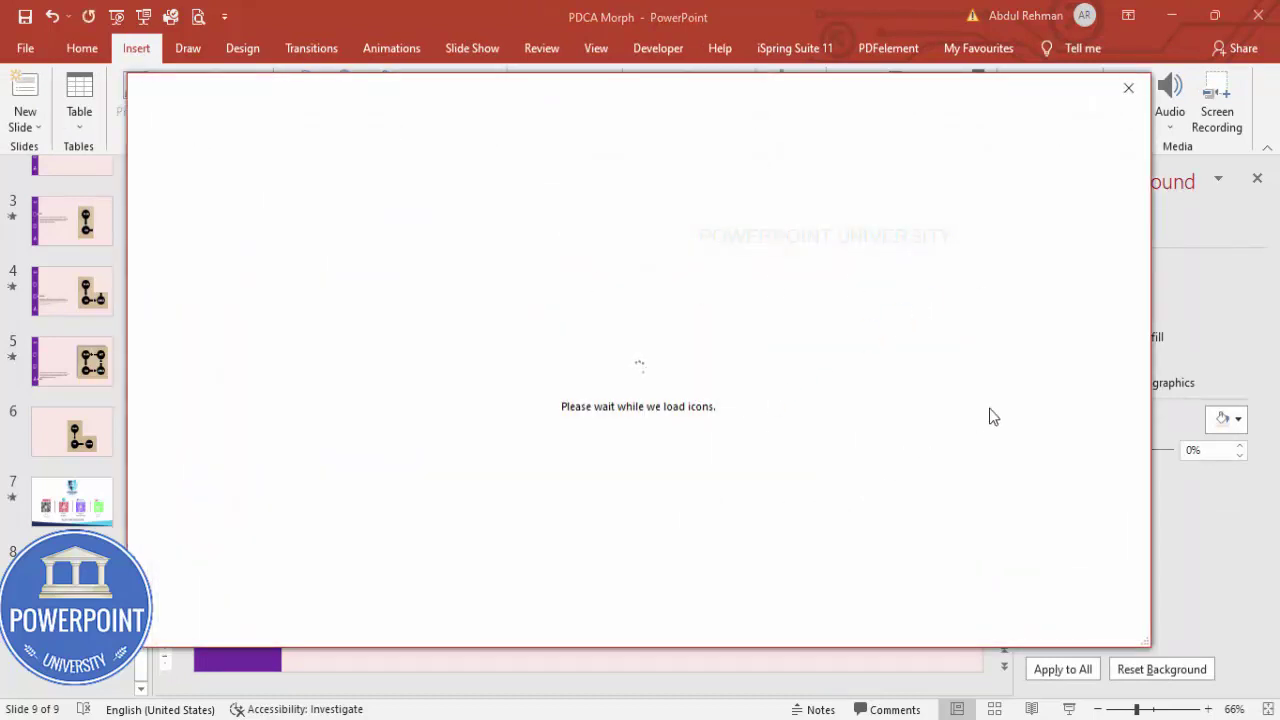
pyautogui.click(1029, 525)
pyautogui.click(655, 560)
pyautogui.scroll(-2, 848, 497)
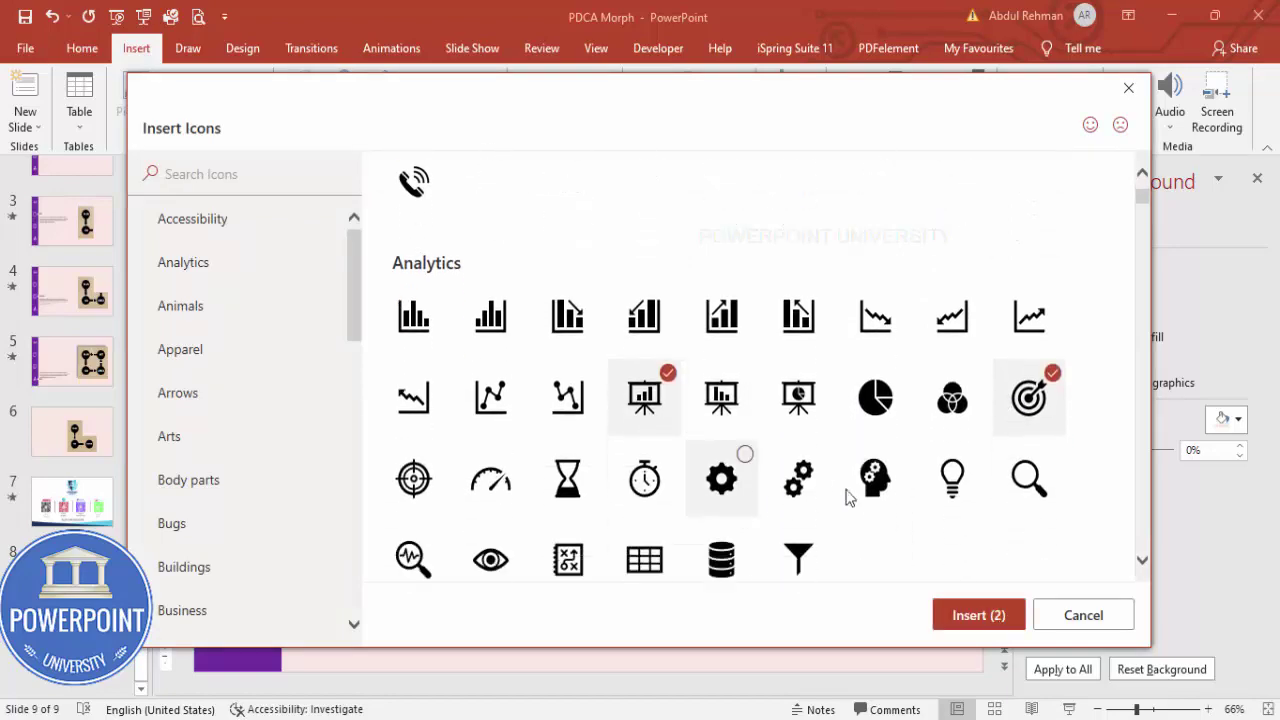
pyautogui.click(882, 488)
pyautogui.click(943, 495)
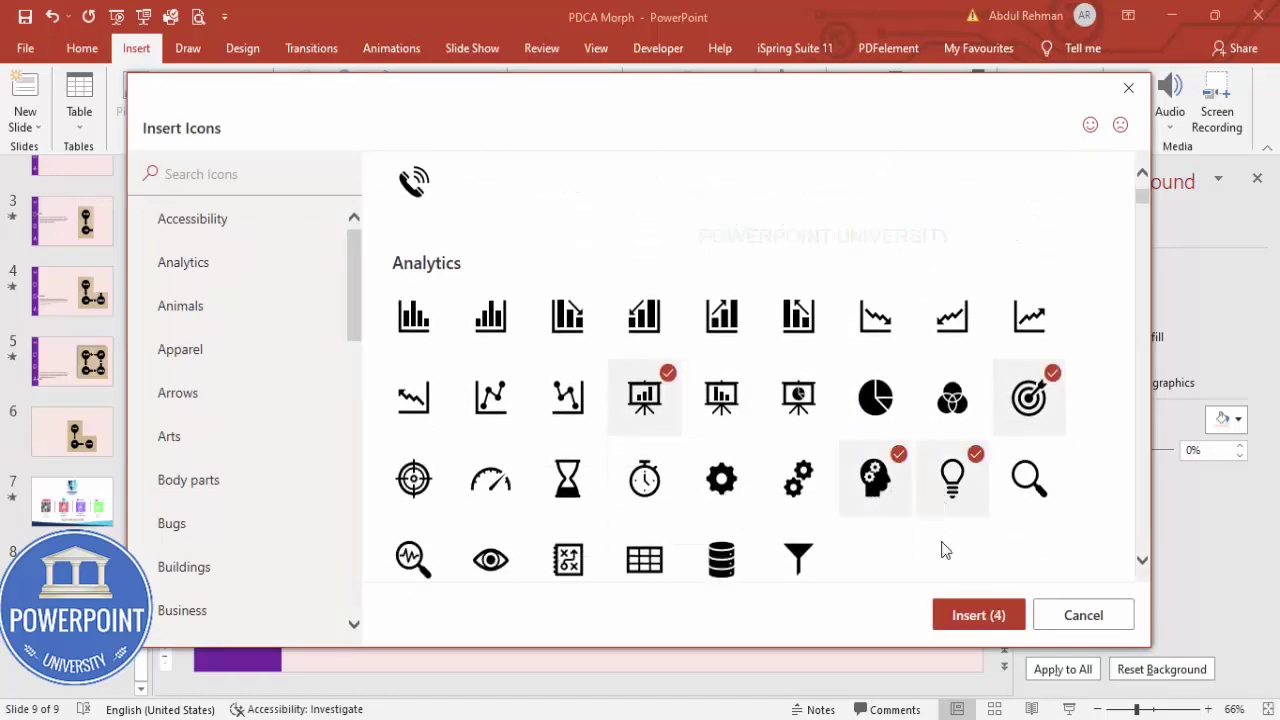
pyautogui.click(981, 617)
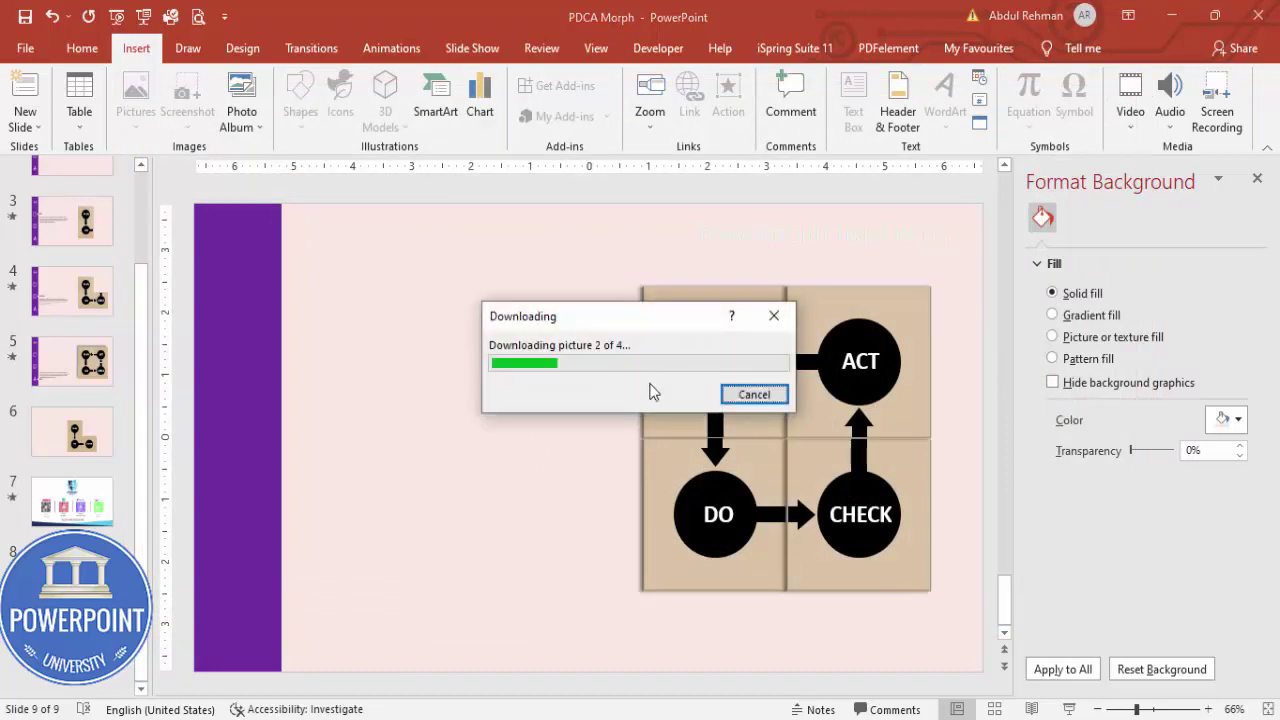
pyautogui.moveTo(608, 458); pyautogui.dragTo(482, 386)
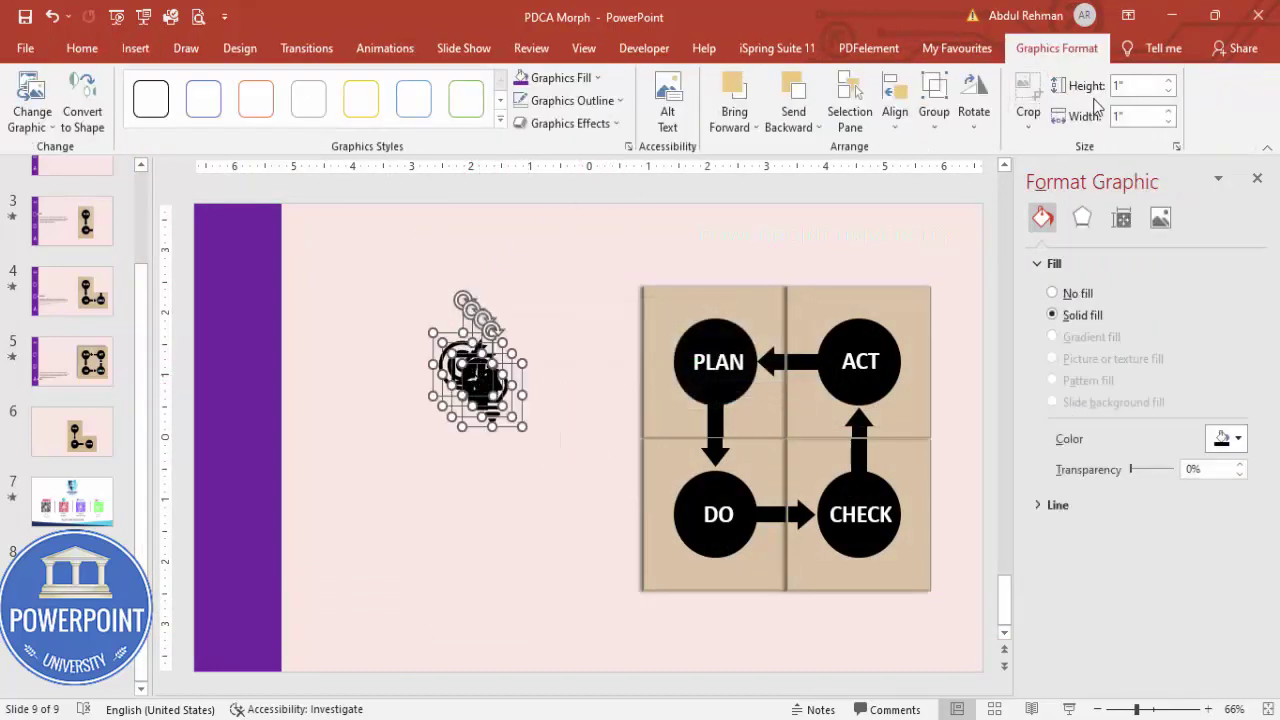
# Resize the four icons to 0.6 inch height and fill them white
pyautogui.click(1142, 87)
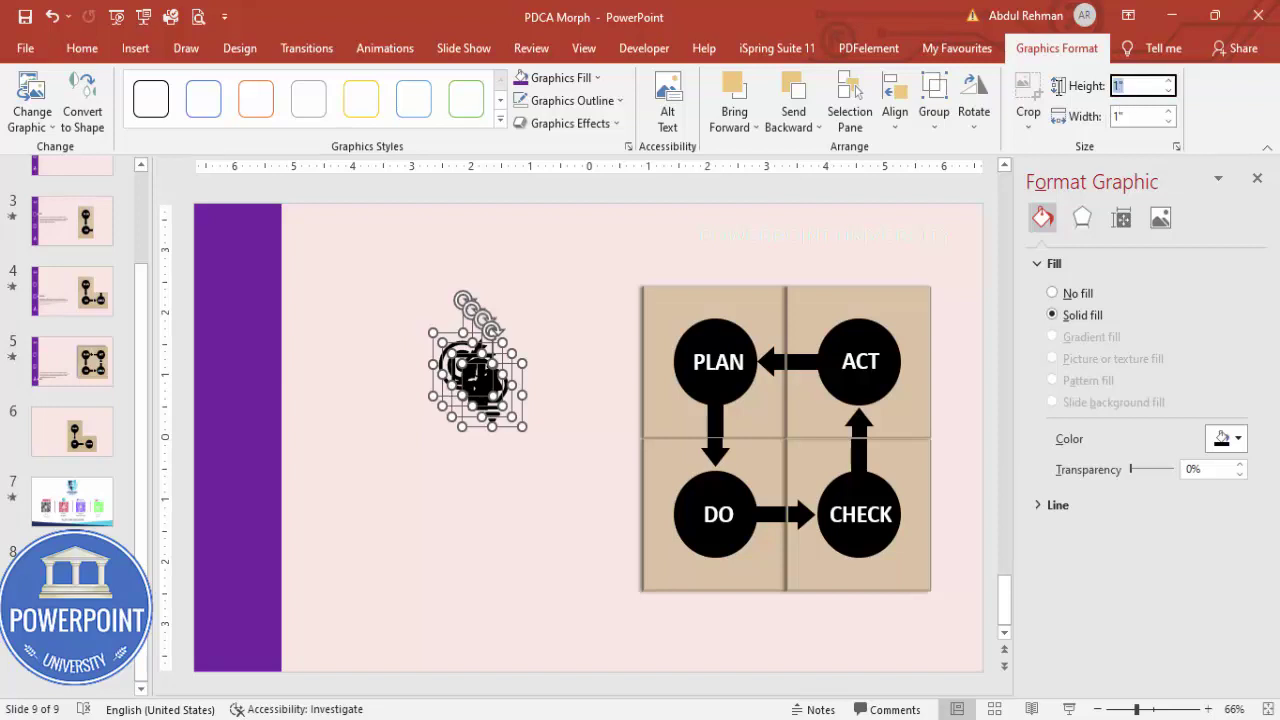
pyautogui.write('0.6')
pyautogui.press('Return')
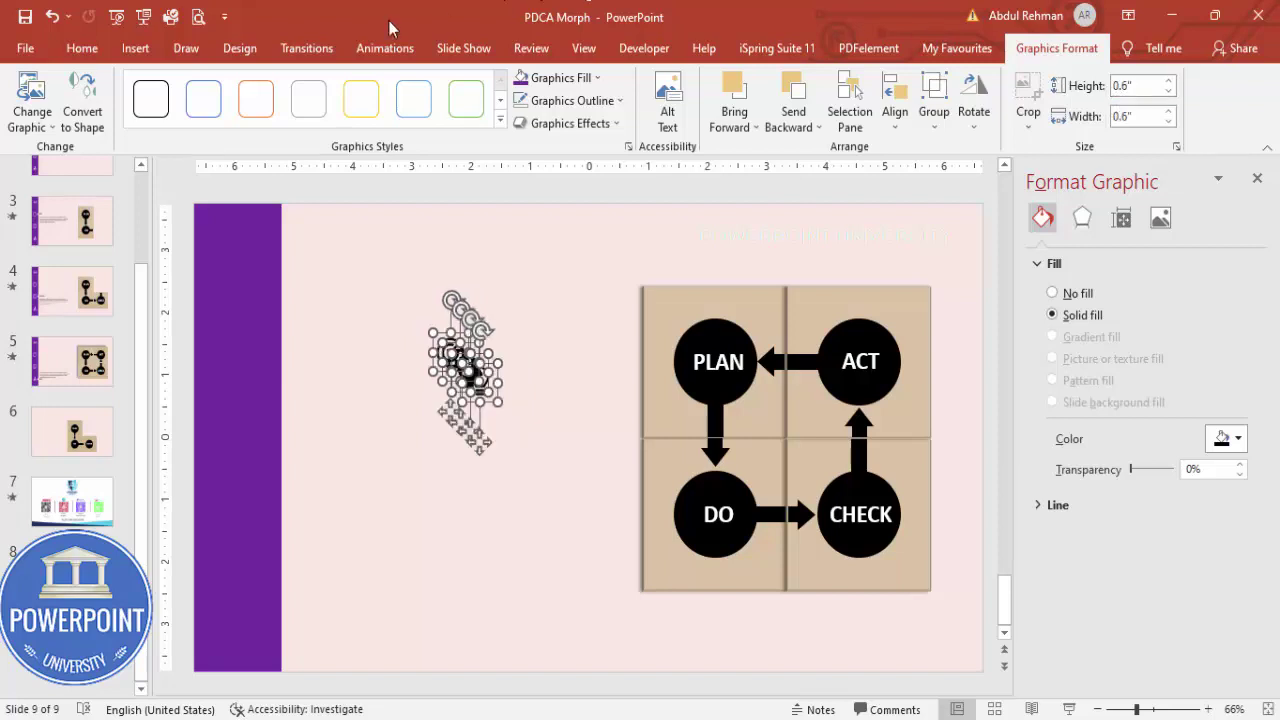
pyautogui.click(550, 78)
pyautogui.click(520, 122)
# Stack lightbulb, head-with-gears, presentation board and target icons down the purple bar, then select all four
pyautogui.click(491, 371)
pyautogui.moveTo(470, 370); pyautogui.dragTo(238, 263)
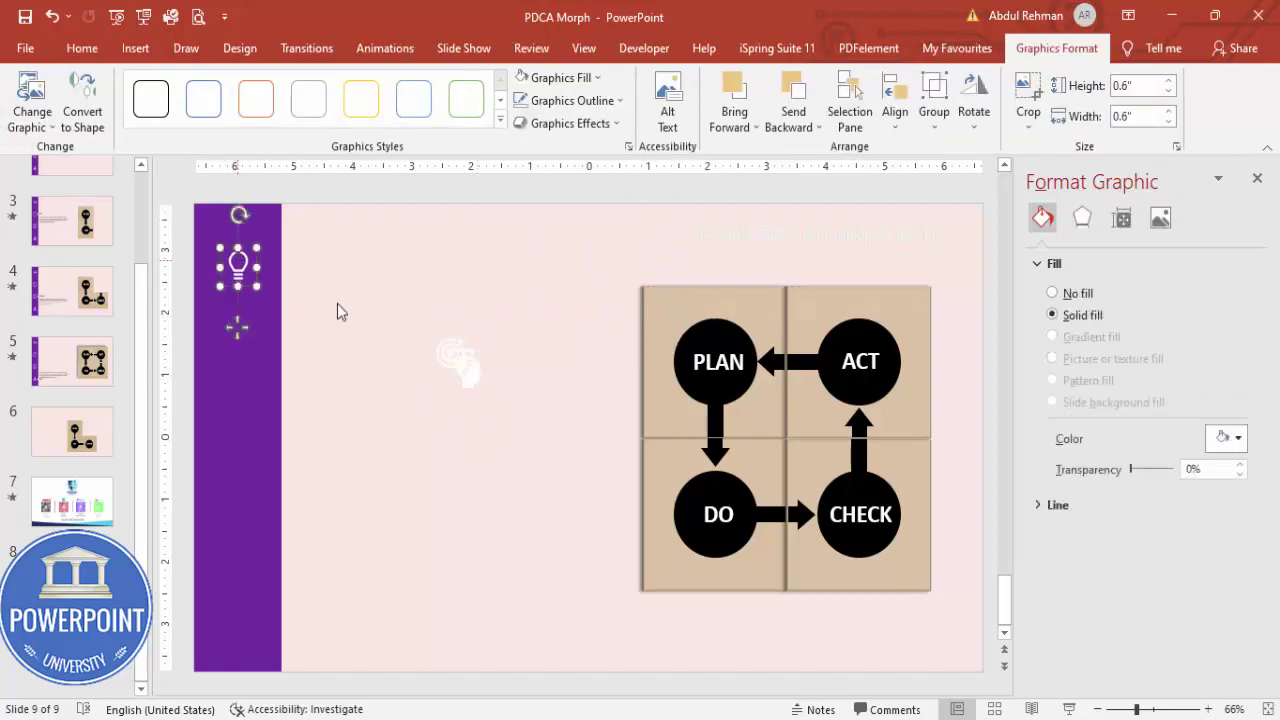
pyautogui.moveTo(445, 388); pyautogui.dragTo(209, 401)
pyautogui.moveTo(397, 374); pyautogui.dragTo(238, 522)
pyautogui.moveTo(455, 362); pyautogui.dragTo(243, 628)
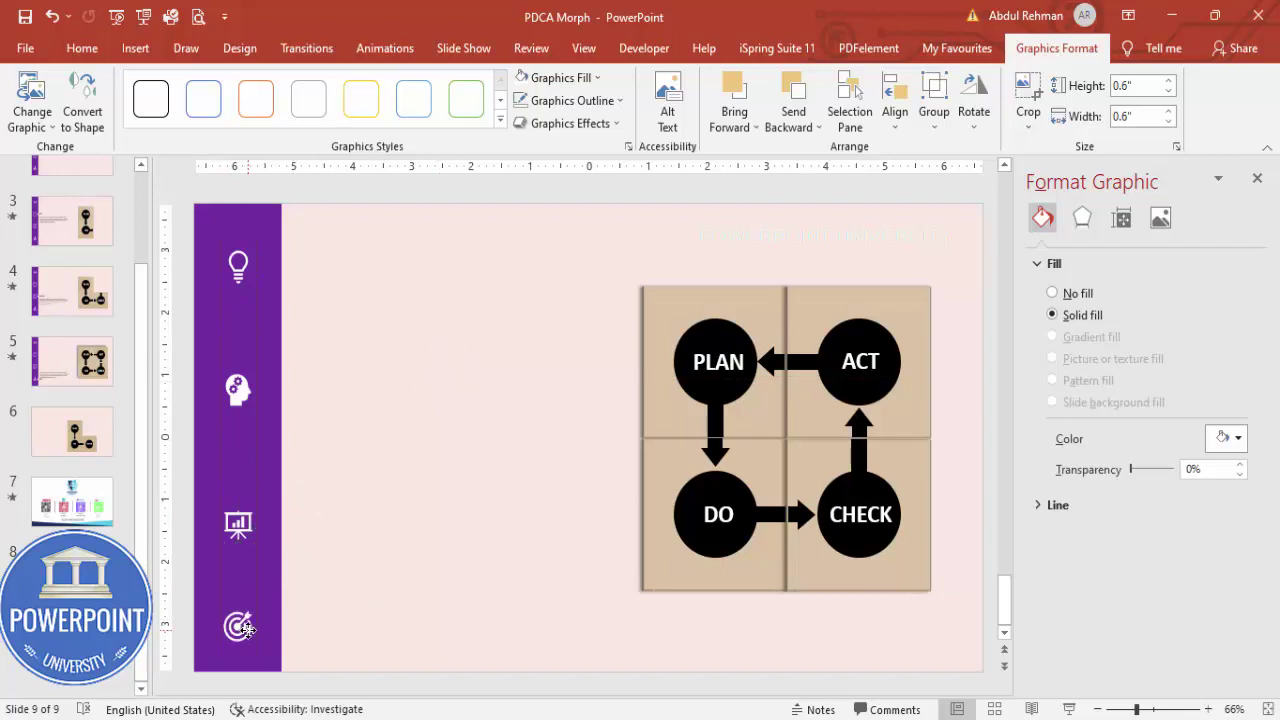
pyautogui.scroll(-1, 245, 628)
pyautogui.keyDown('shift'); pyautogui.click(239, 511); pyautogui.keyUp('shift')
pyautogui.keyDown('shift'); pyautogui.click(239, 374); pyautogui.keyUp('shift')
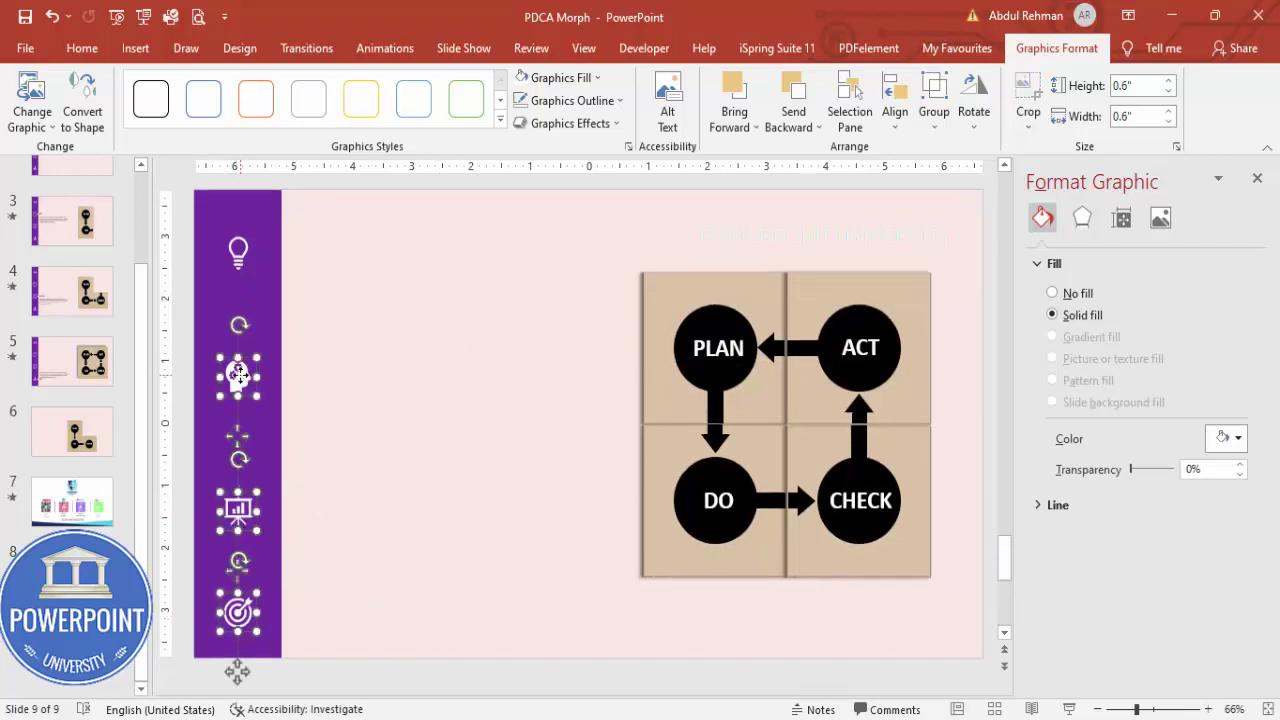
pyautogui.keyDown('shift'); pyautogui.click(238, 252); pyautogui.keyUp('shift')
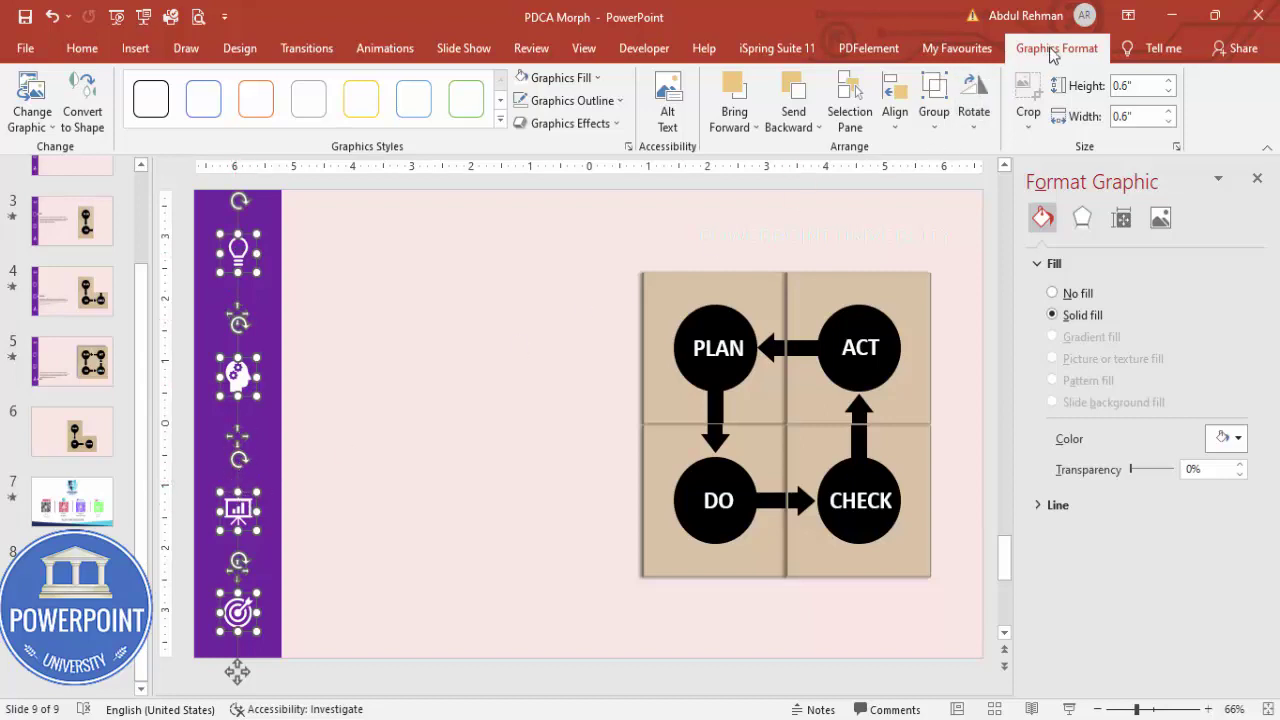
# Distribute the four sidebar icons vertically so they are evenly spaced
pyautogui.click(895, 105)
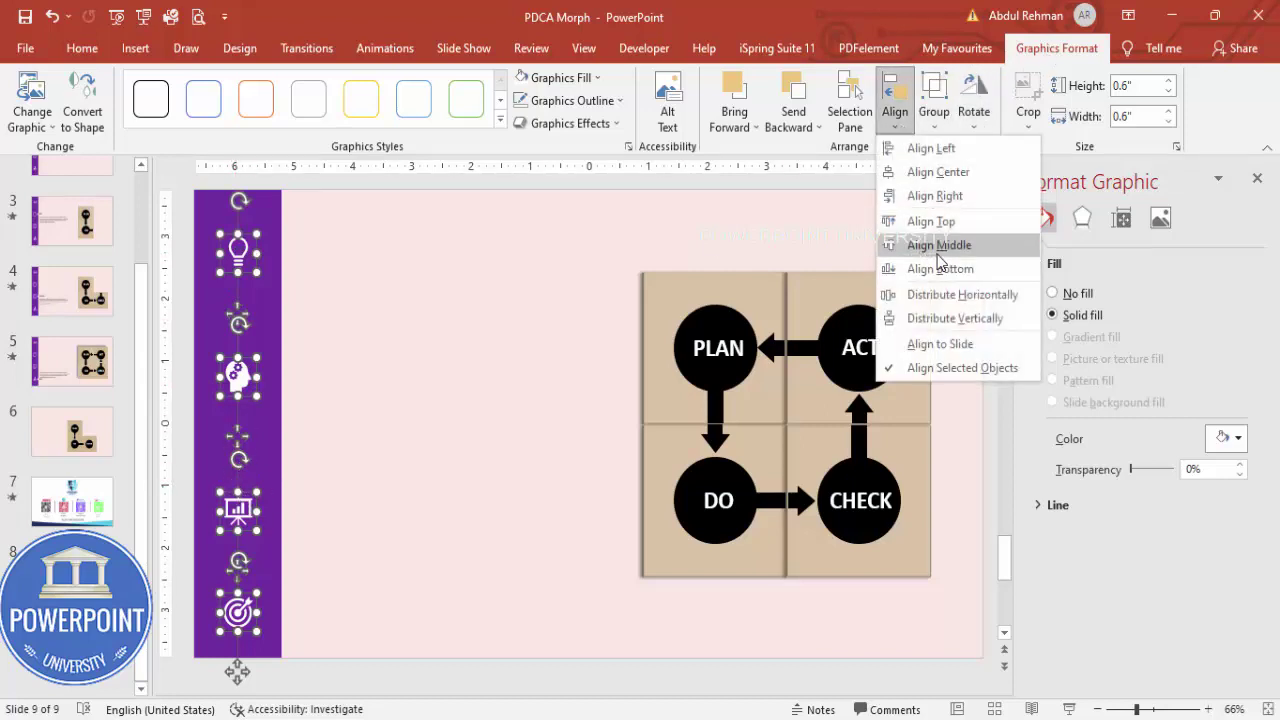
pyautogui.click(954, 318)
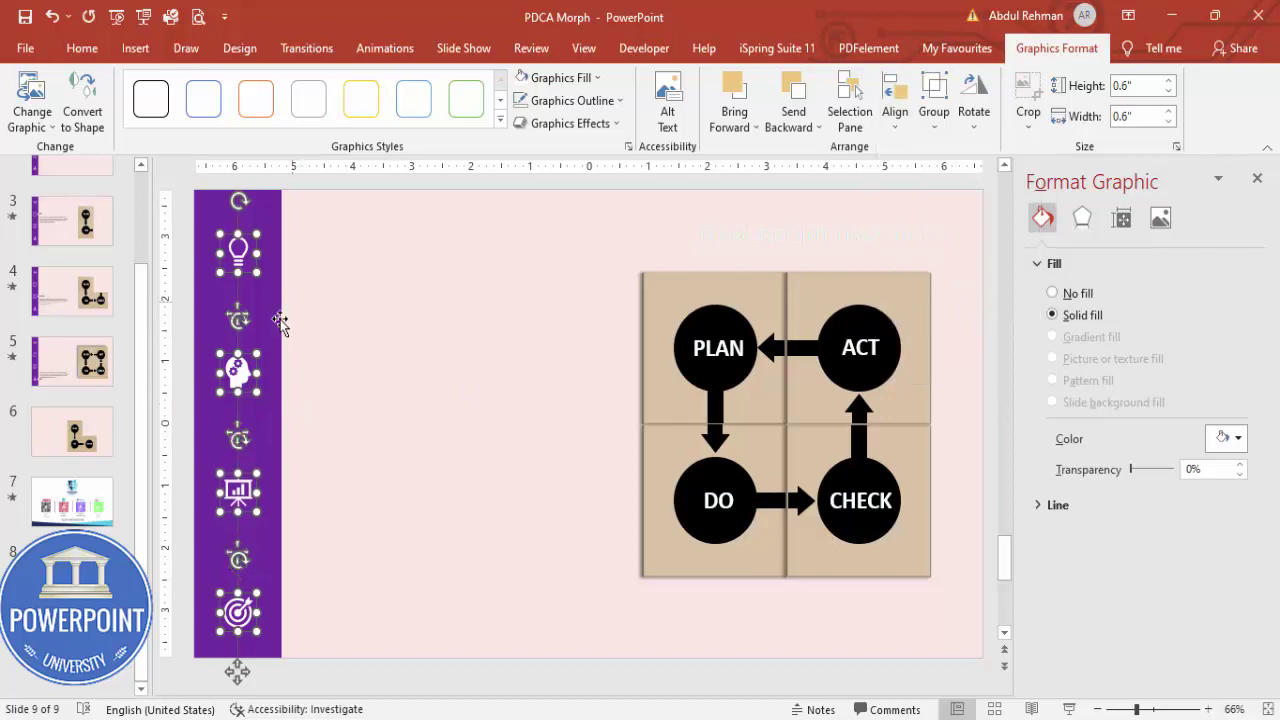
pyautogui.click(320, 348)
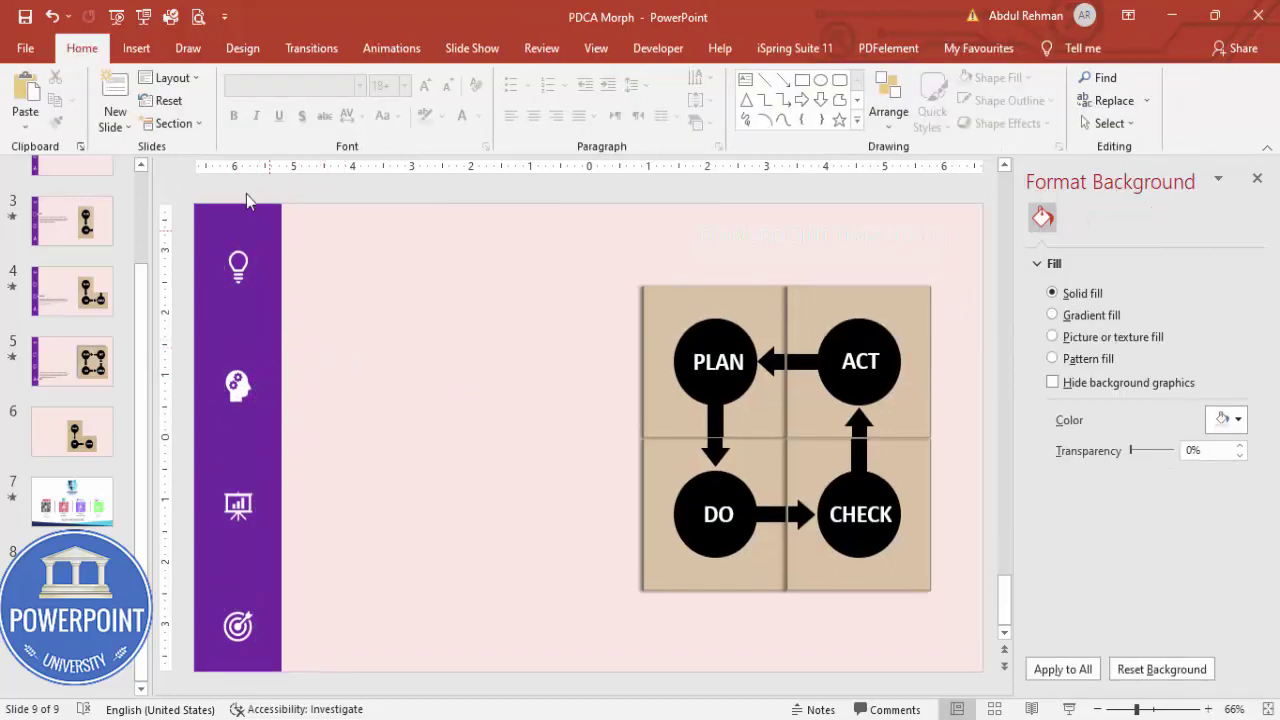
# Add a text box reading 'PLAN' beside the lightbulb icon
pyautogui.click(136, 48)
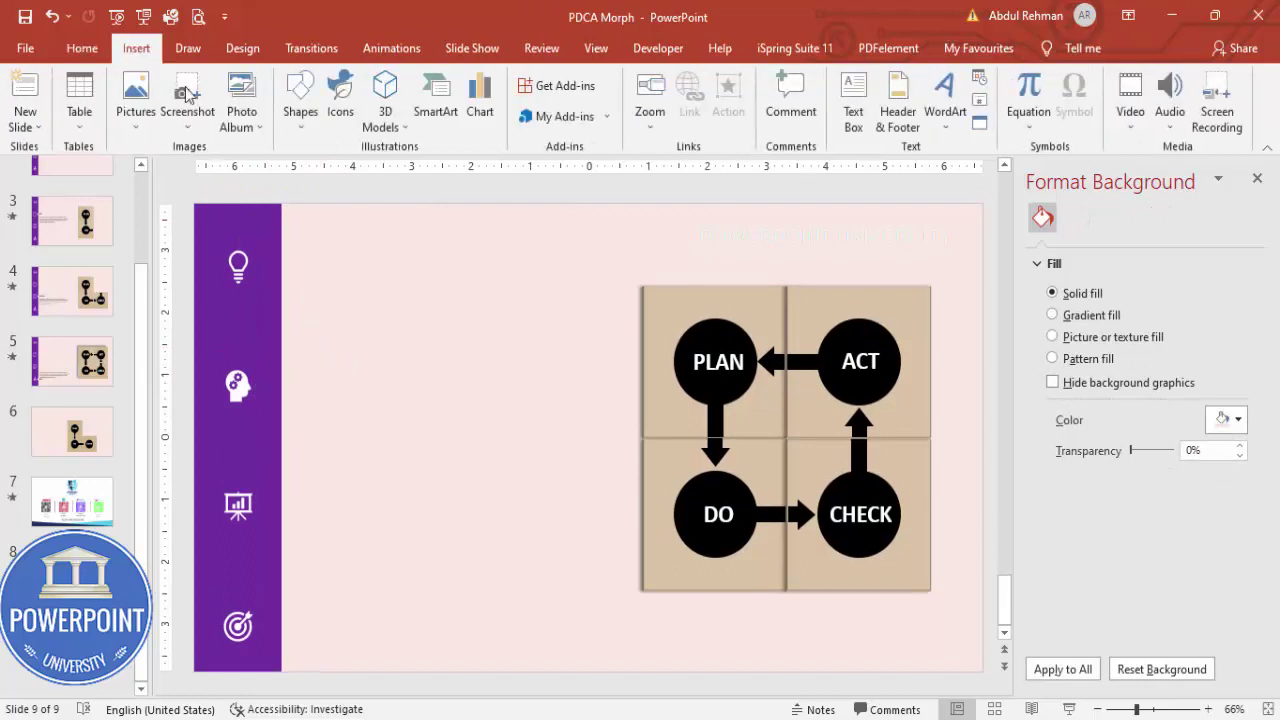
pyautogui.click(301, 115)
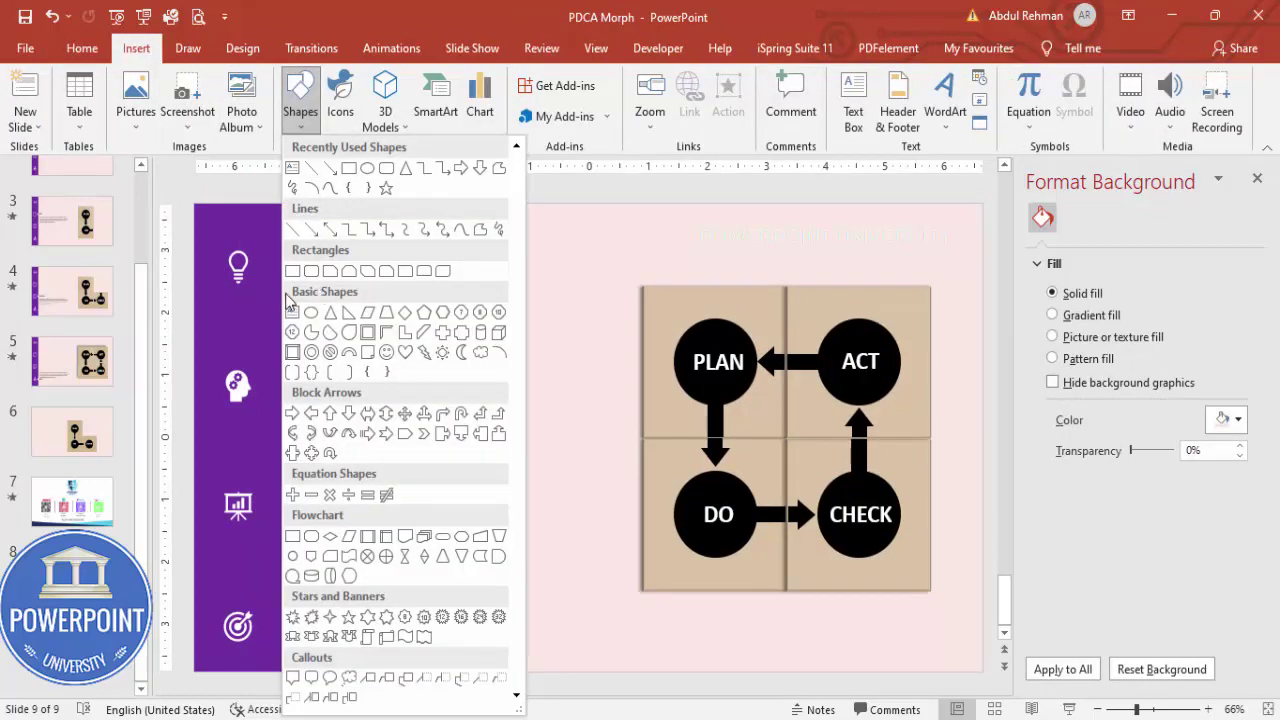
pyautogui.click(530, 287)
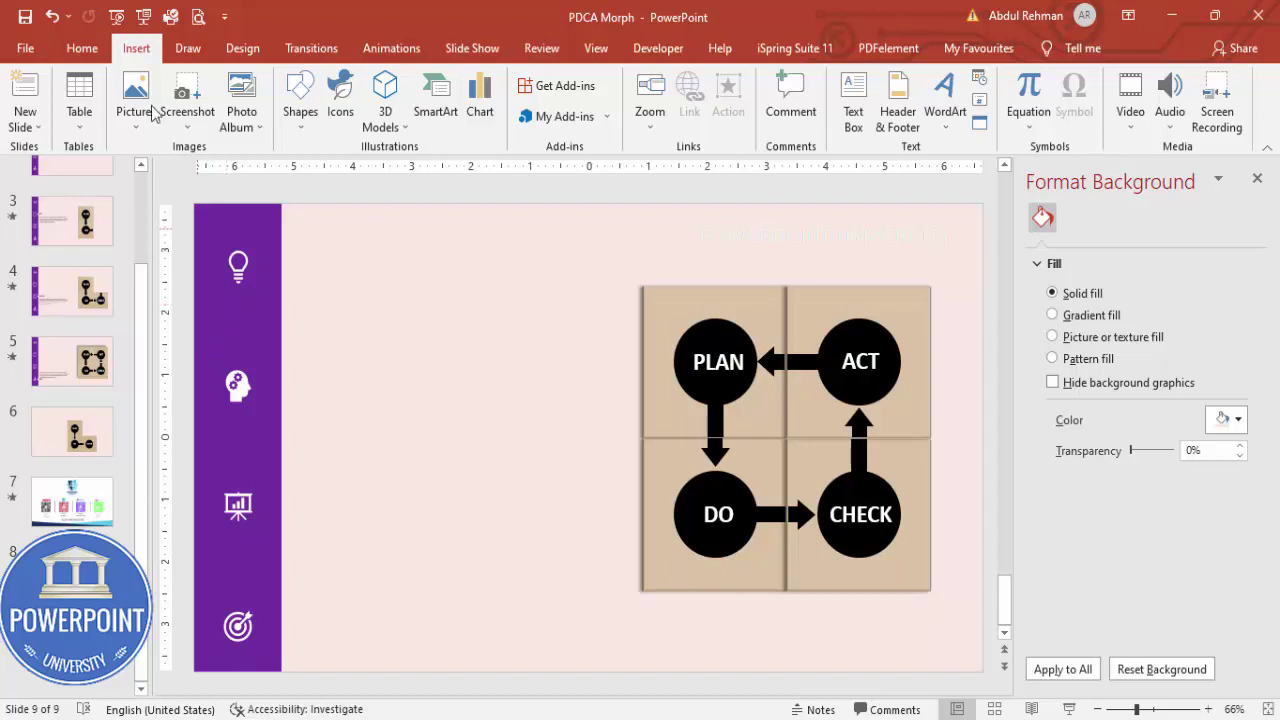
pyautogui.click(853, 95)
pyautogui.moveTo(221, 286); pyautogui.dragTo(271, 294)
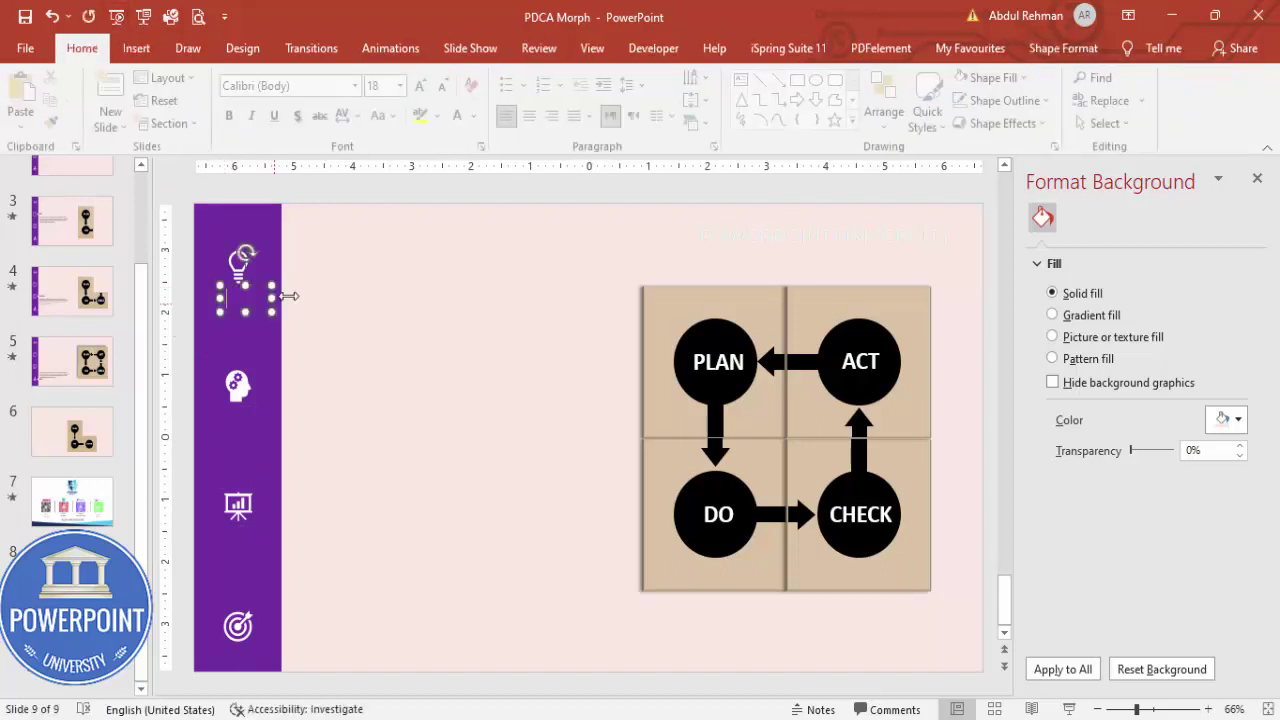
pyautogui.write('PLAN')
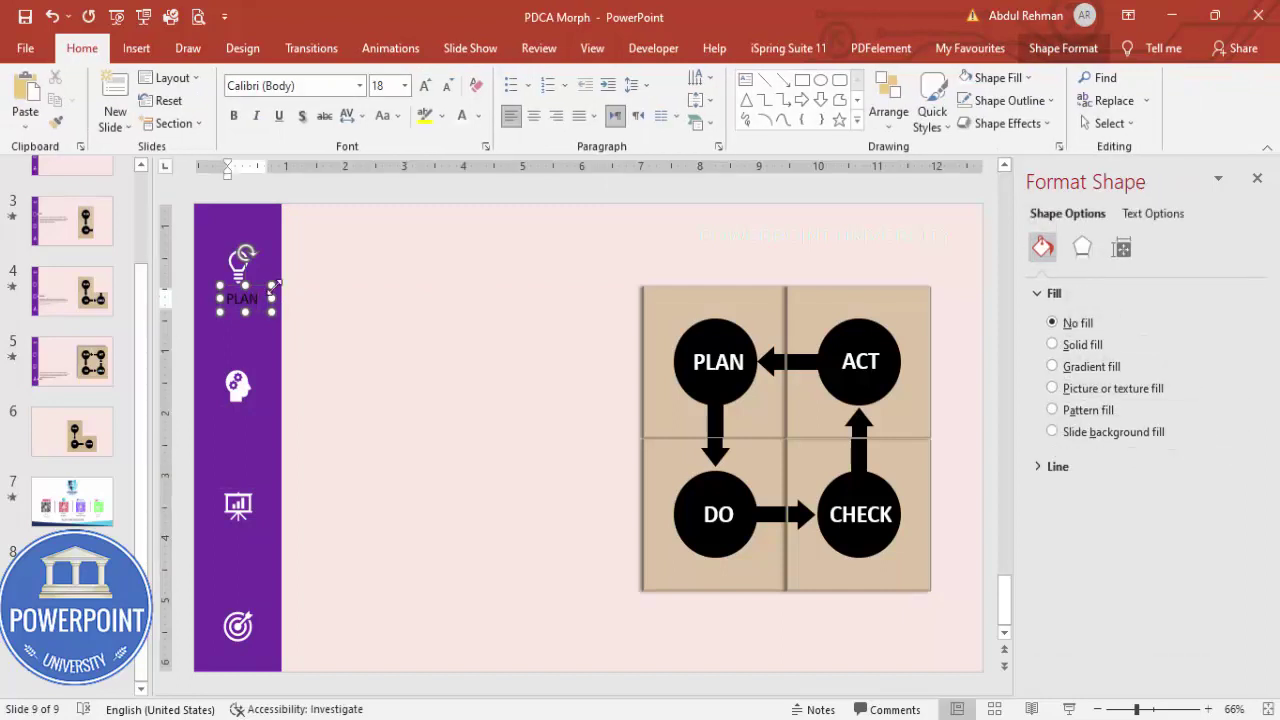
pyautogui.click(263, 284)
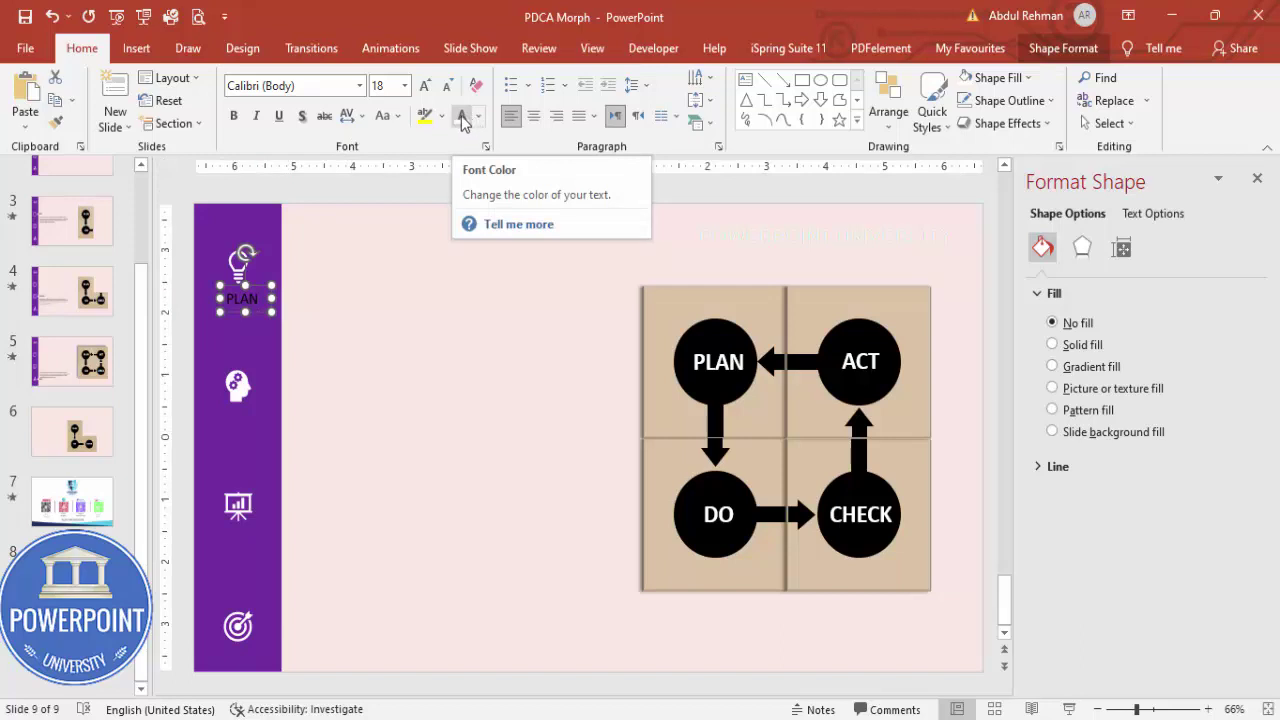
# Make the PLAN label black, bold and 20 pt, positioned right of the lightbulb
pyautogui.click(478, 116)
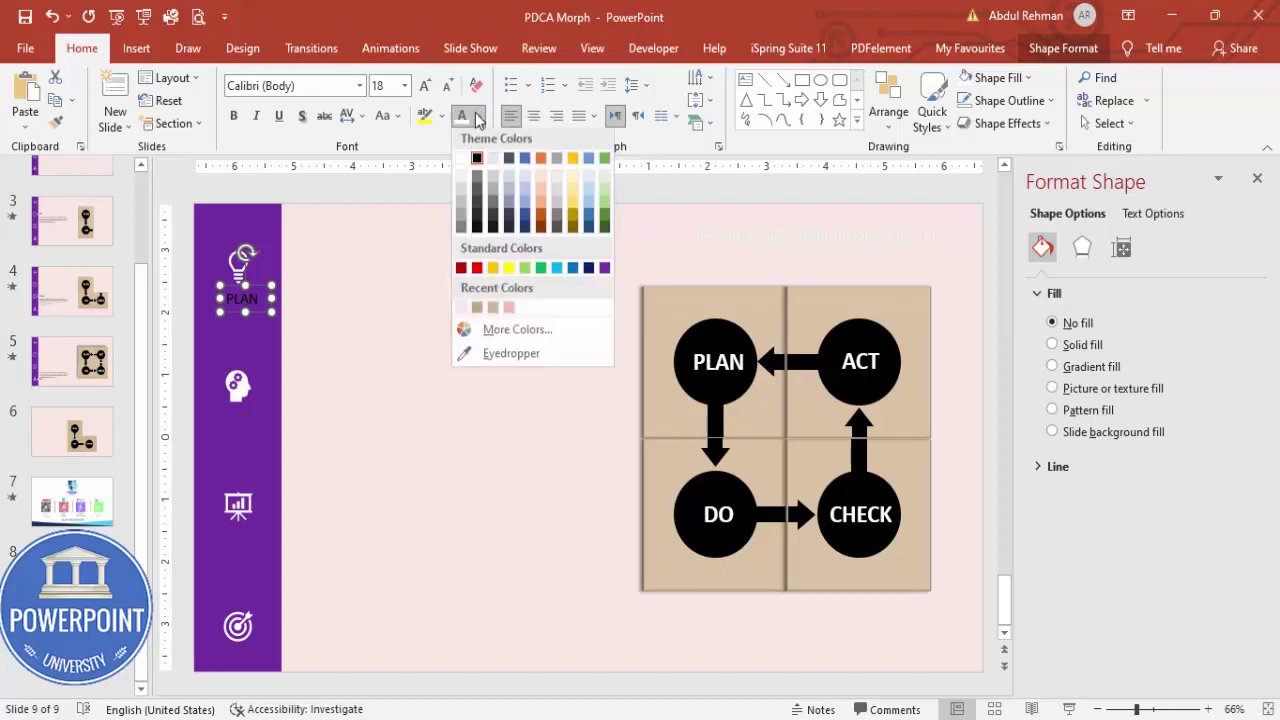
pyautogui.click(477, 168)
pyautogui.moveTo(258, 289); pyautogui.dragTo(328, 252)
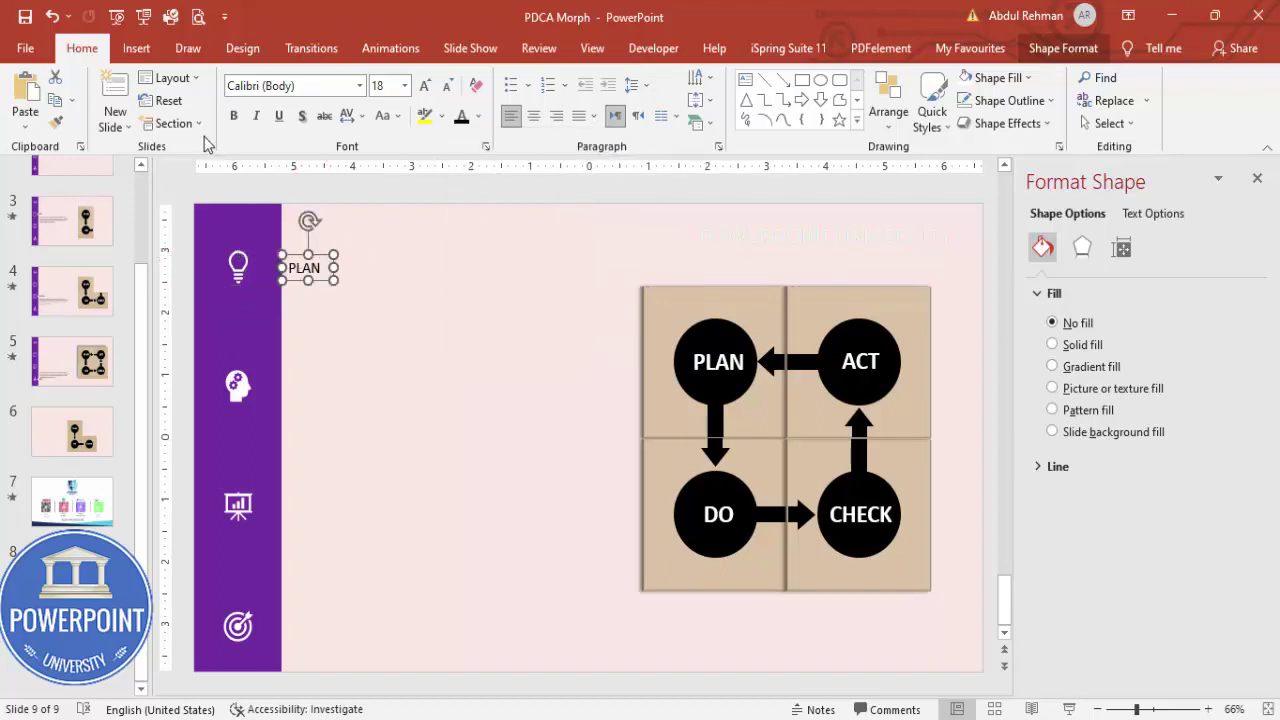
pyautogui.click(233, 116)
pyautogui.click(425, 86)
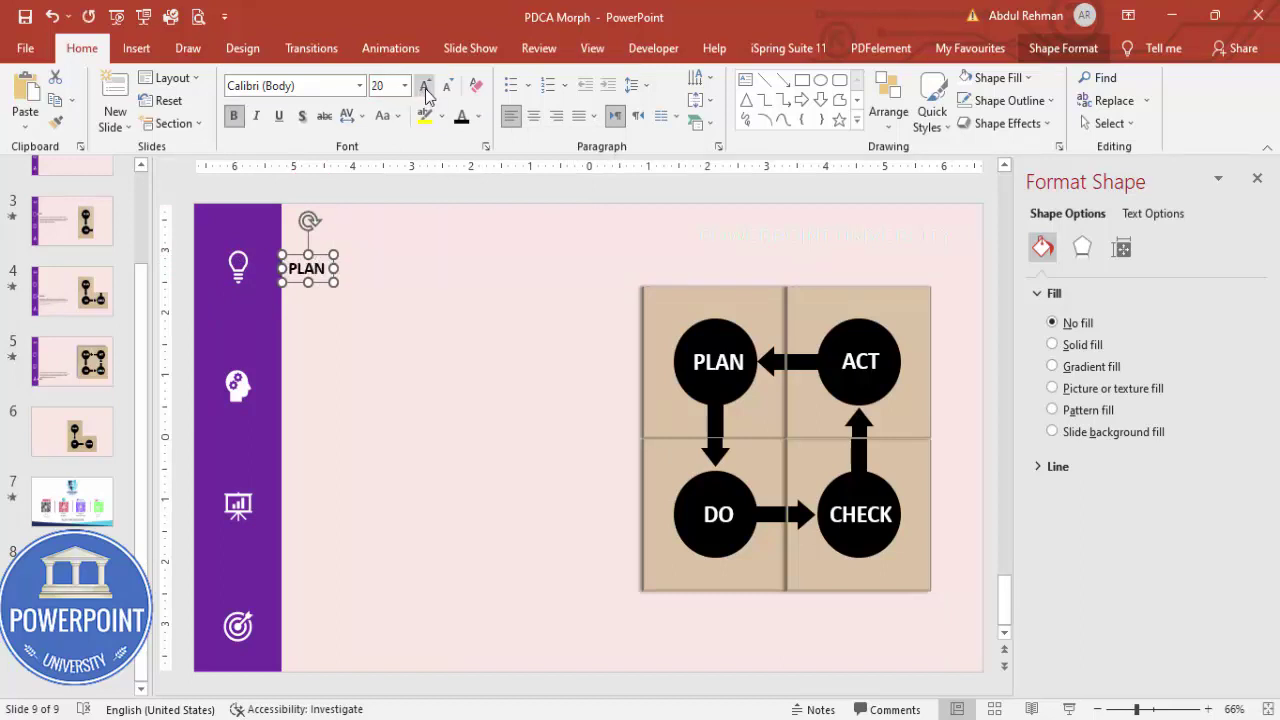
pyautogui.moveTo(328, 254); pyautogui.dragTo(324, 254)
pyautogui.click(385, 283)
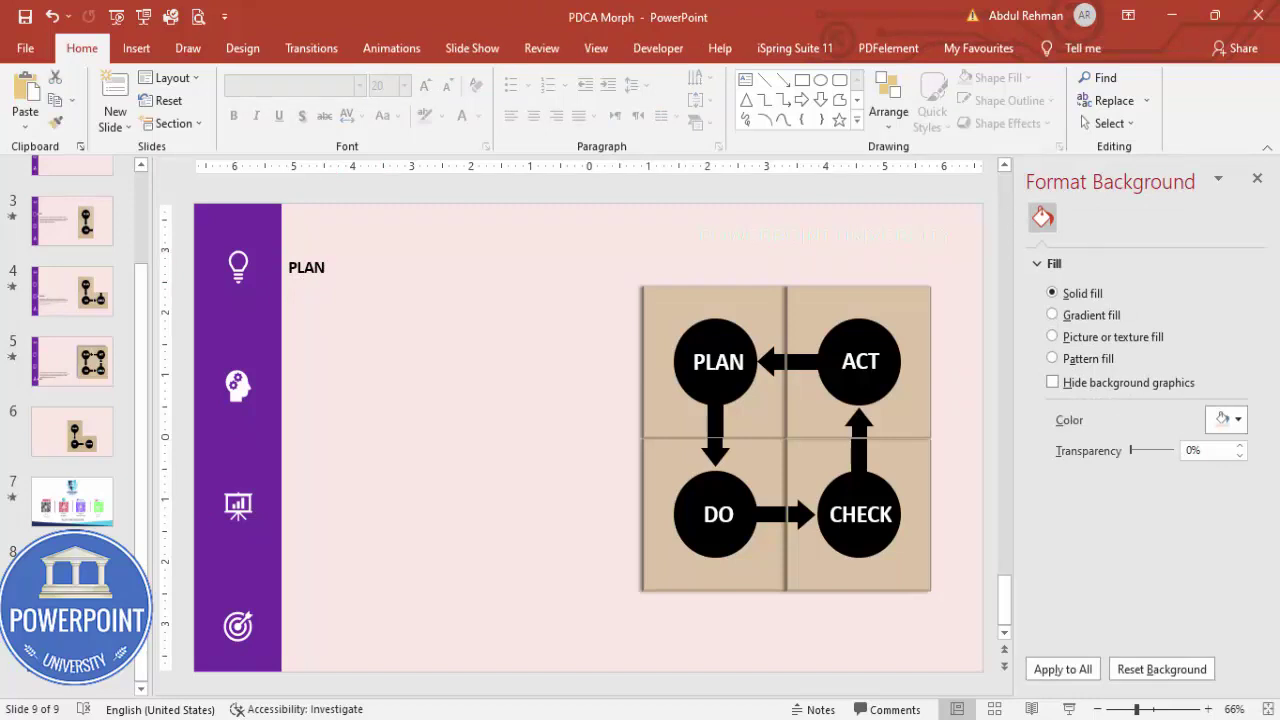
pyautogui.rightClick(63, 290)
# Duplicate slide 9 repeatedly so the deck holds 12 slides
pyautogui.click(148, 436)
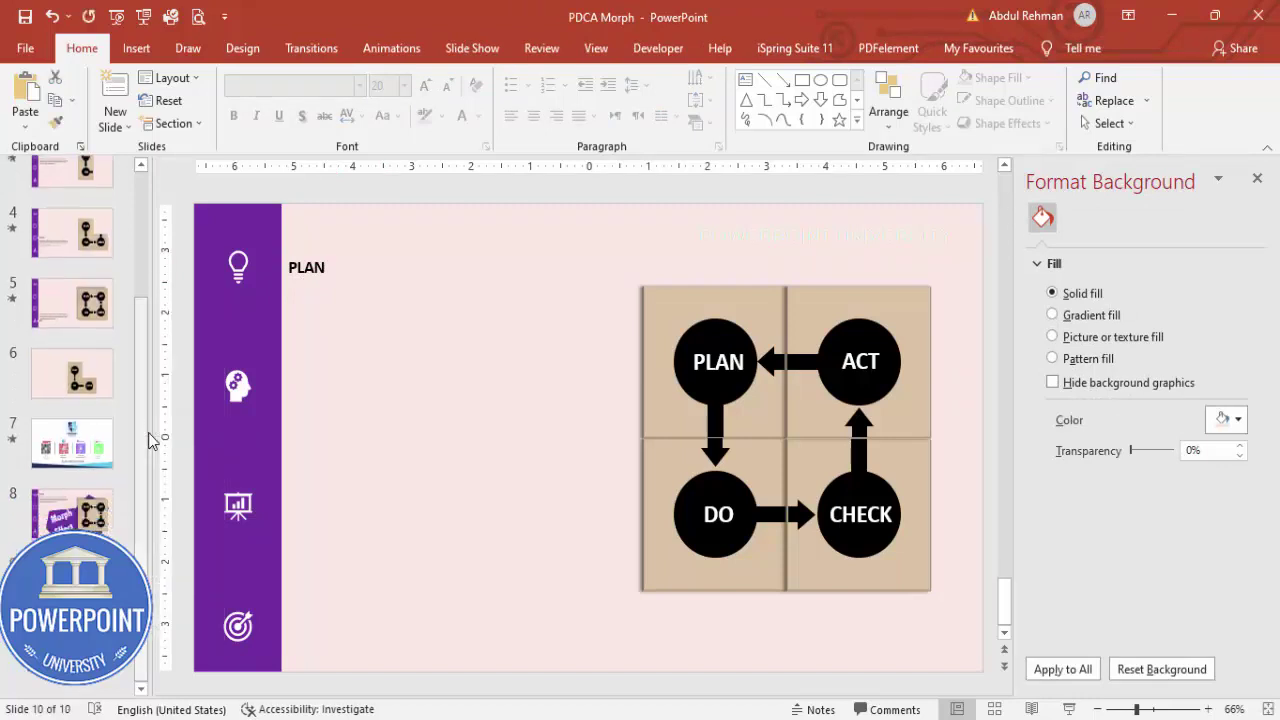
pyautogui.rightClick(90, 650)
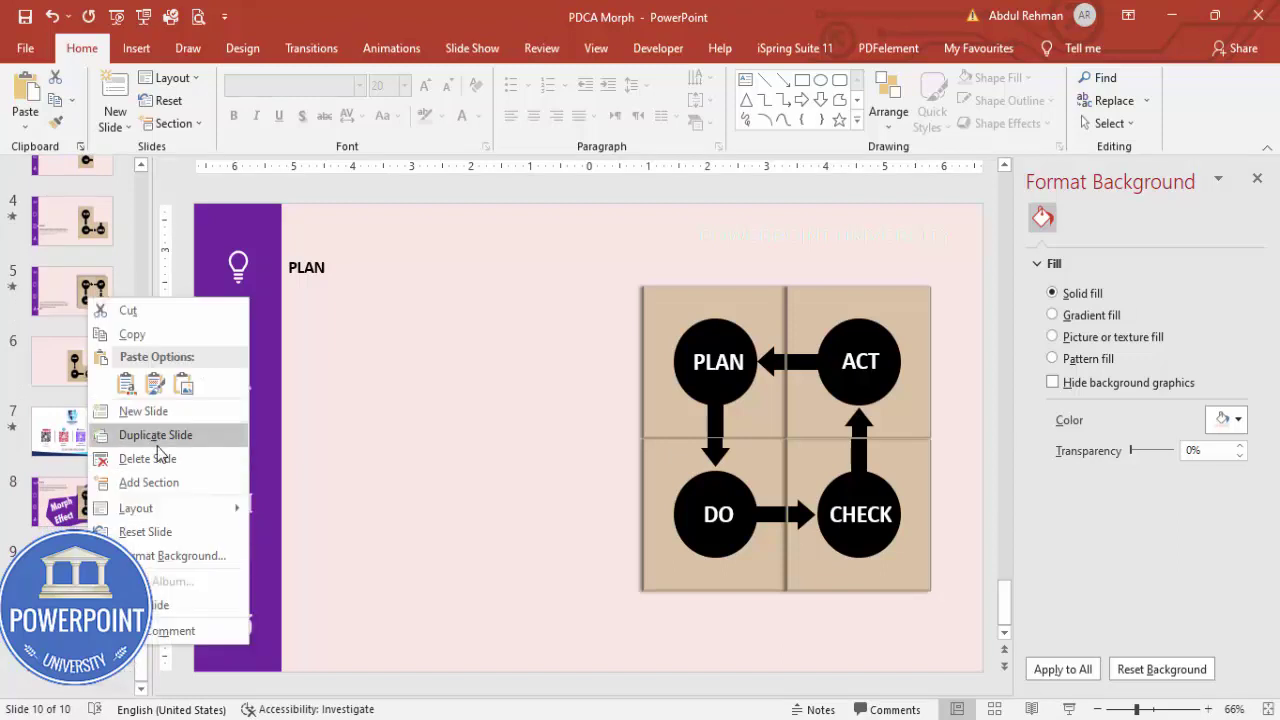
pyautogui.click(157, 445)
pyautogui.rightClick(70, 628)
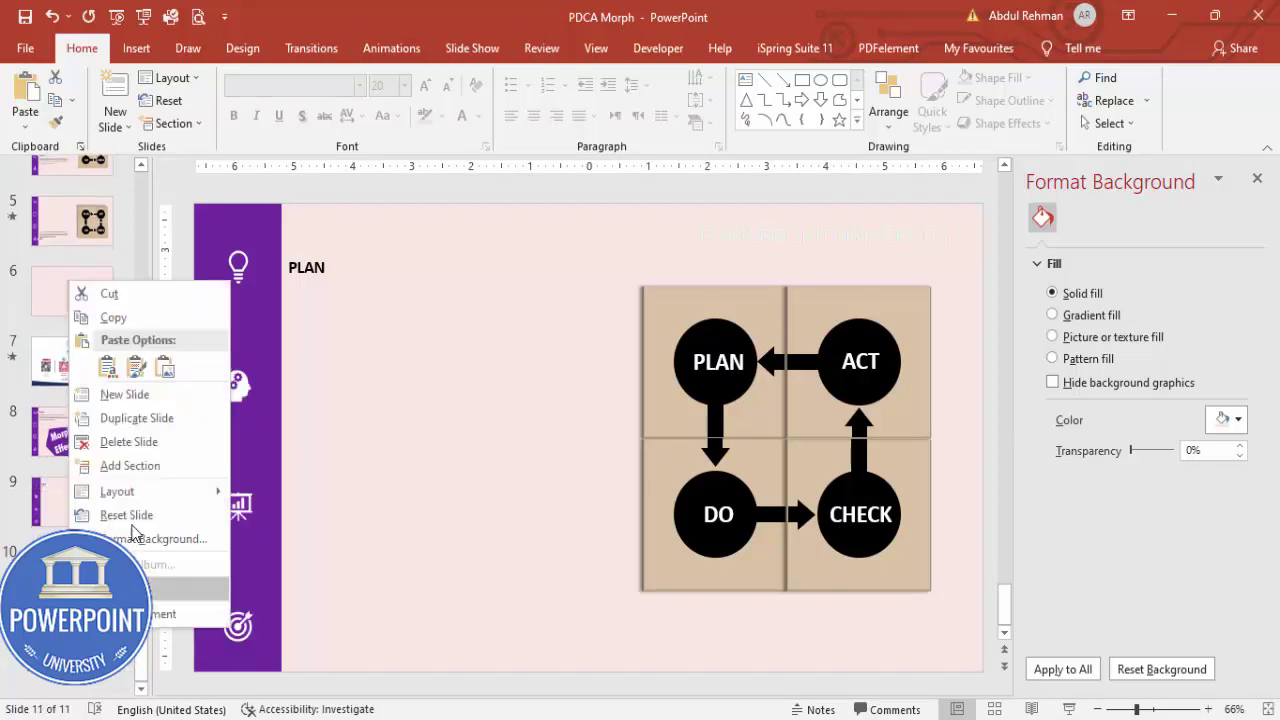
pyautogui.click(163, 418)
# Return to slide 9 and bring up the Insert ribbon
pyautogui.click(97, 410)
pyautogui.press('Down')
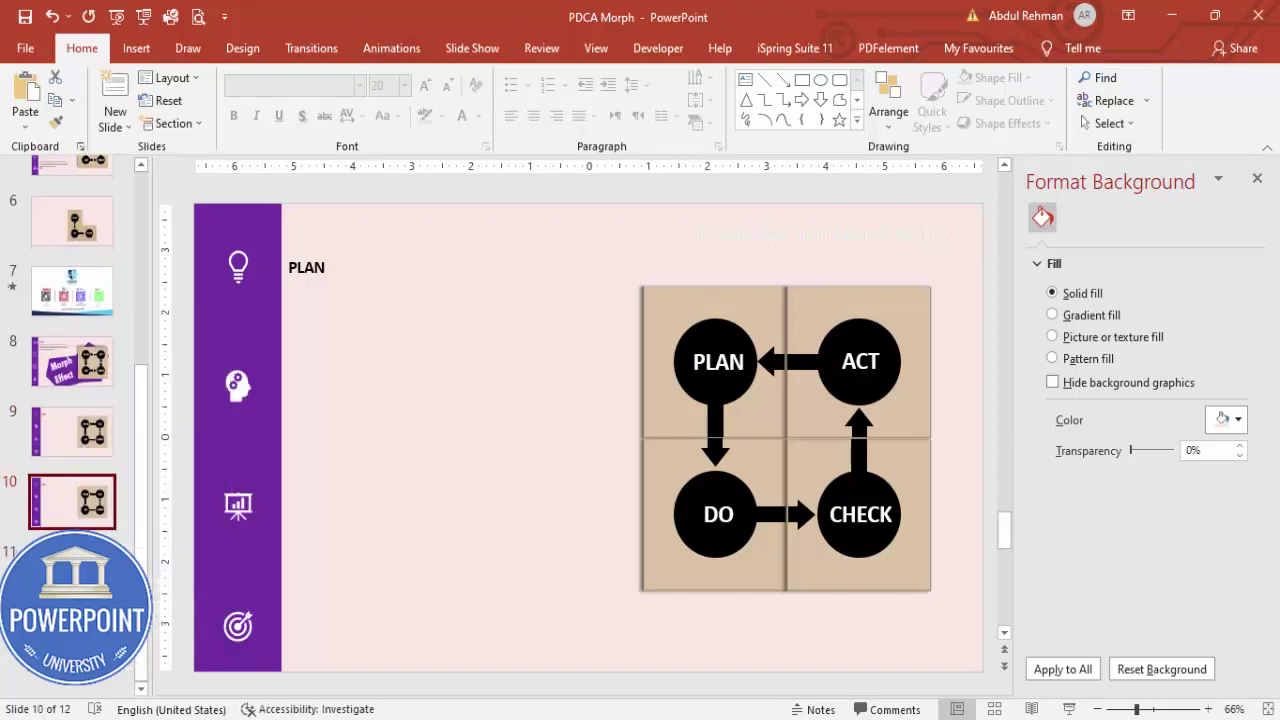
pyautogui.click(81, 436)
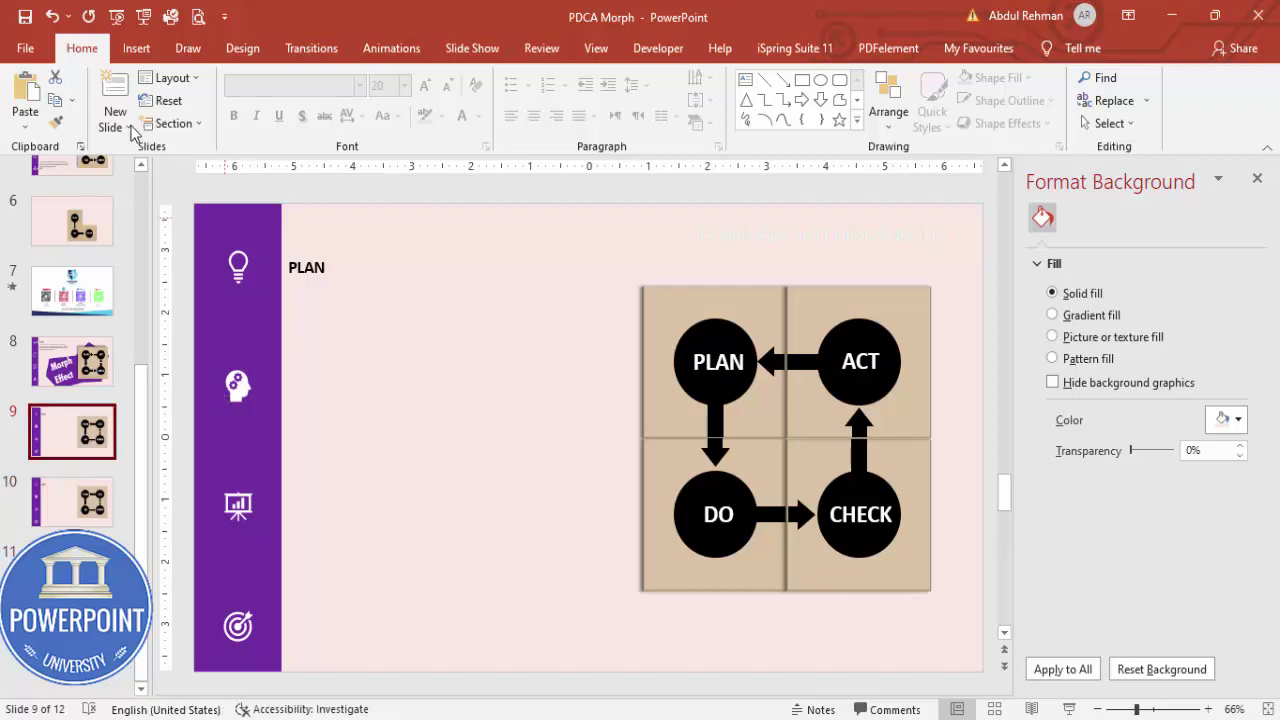
pyautogui.click(136, 48)
# Draw an outline-free isosceles triangle near the PLAN label, rotated 90° left
pyautogui.click(300, 105)
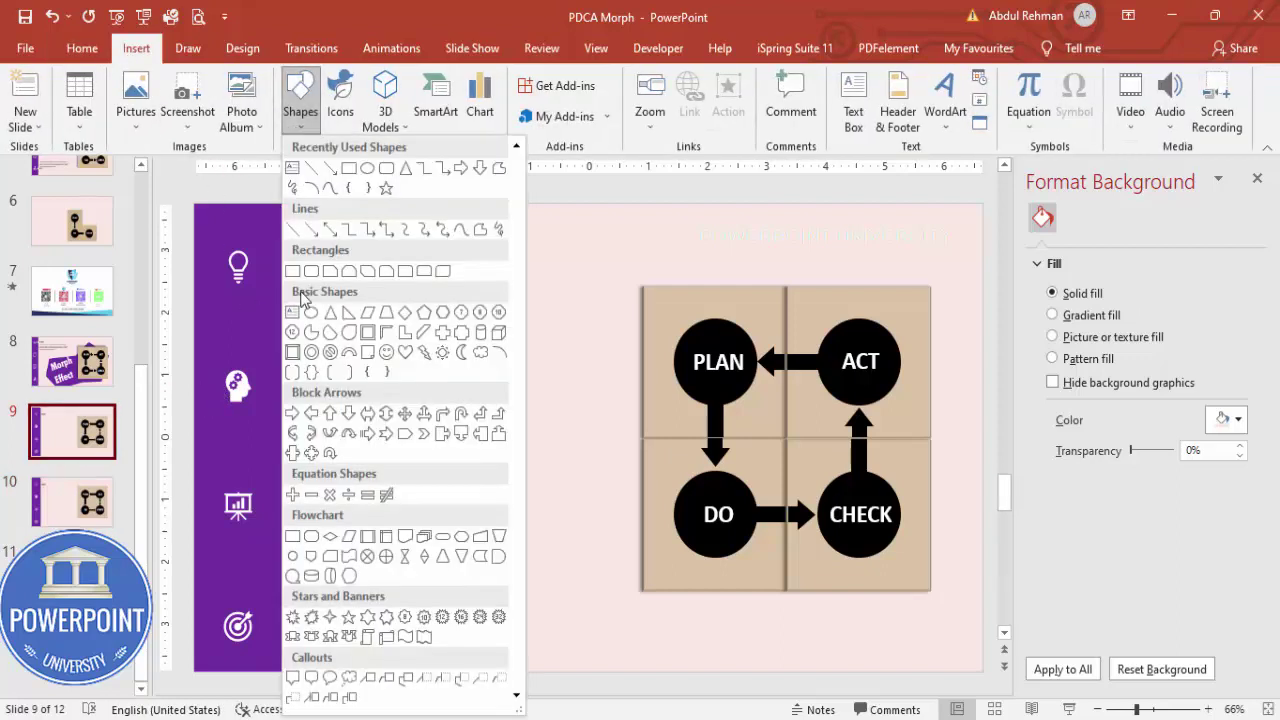
pyautogui.click(330, 312)
pyautogui.moveTo(367, 282); pyautogui.dragTo(405, 320)
pyautogui.click(490, 100)
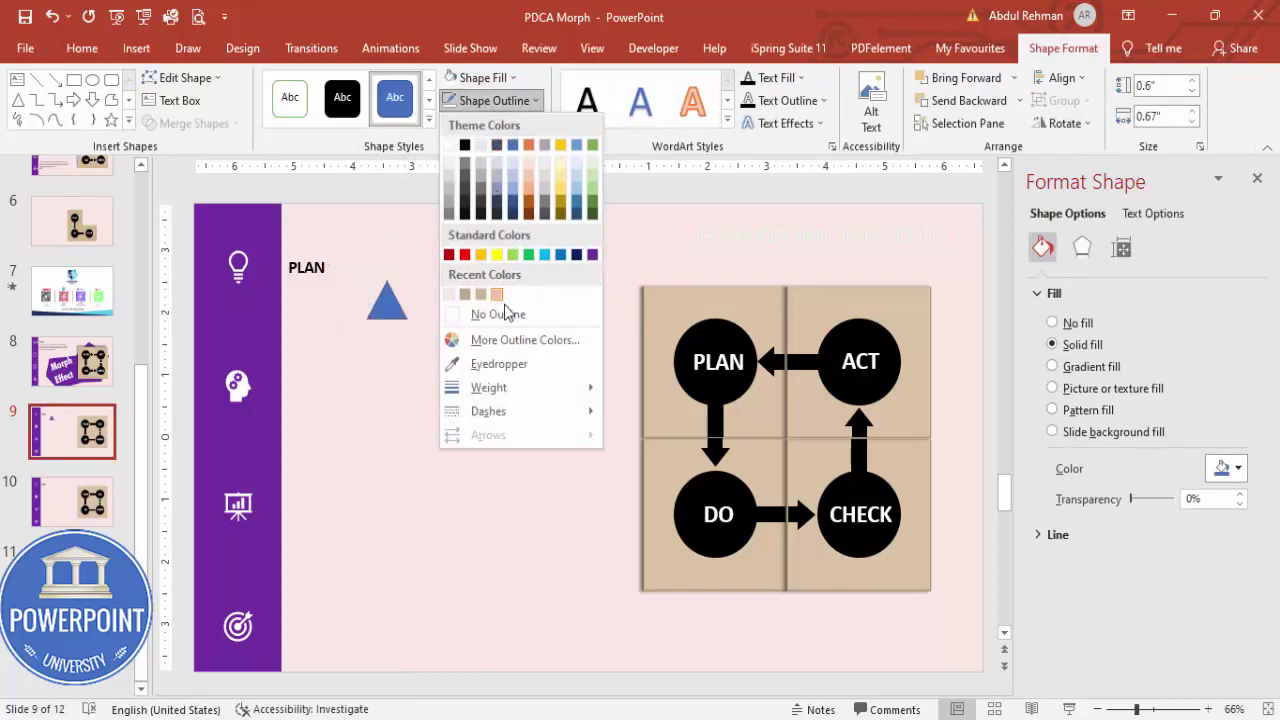
pyautogui.click(506, 312)
pyautogui.click(1066, 123)
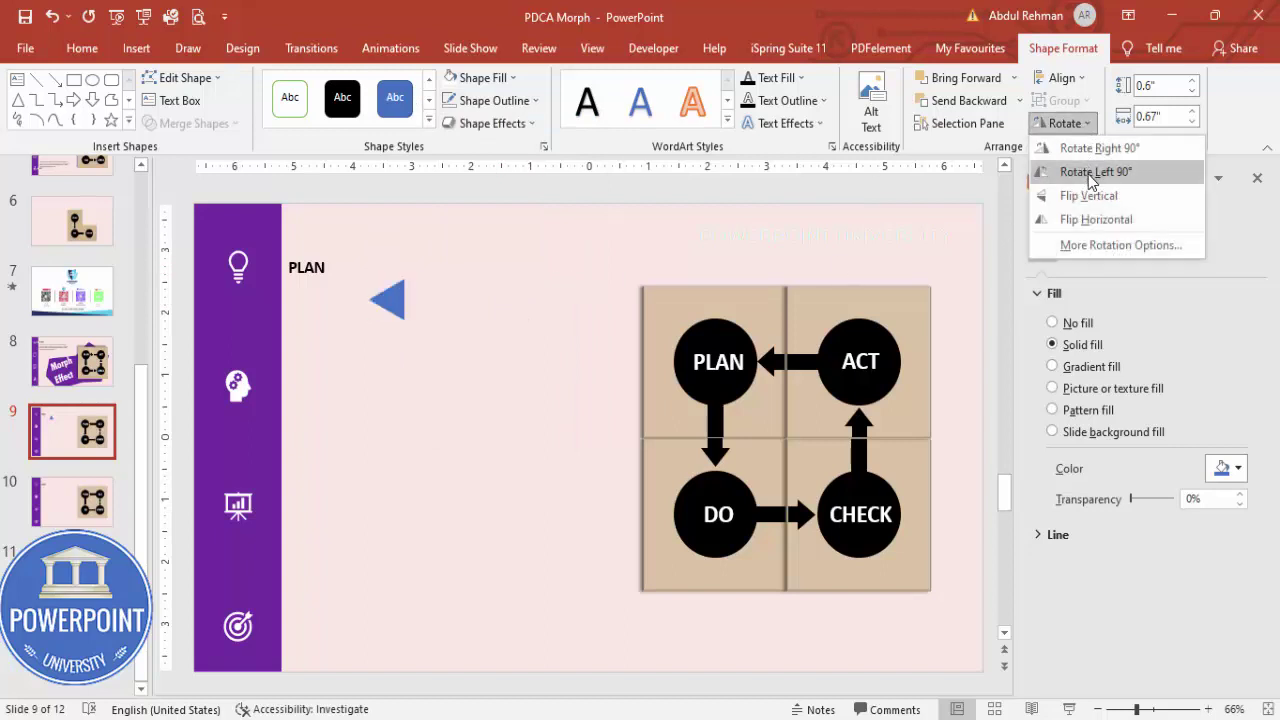
pyautogui.click(1091, 172)
# Subtract the triangle from the sidebar to cut a notch beside the lightbulb
pyautogui.moveTo(397, 300); pyautogui.dragTo(278, 269)
pyautogui.click(270, 262)
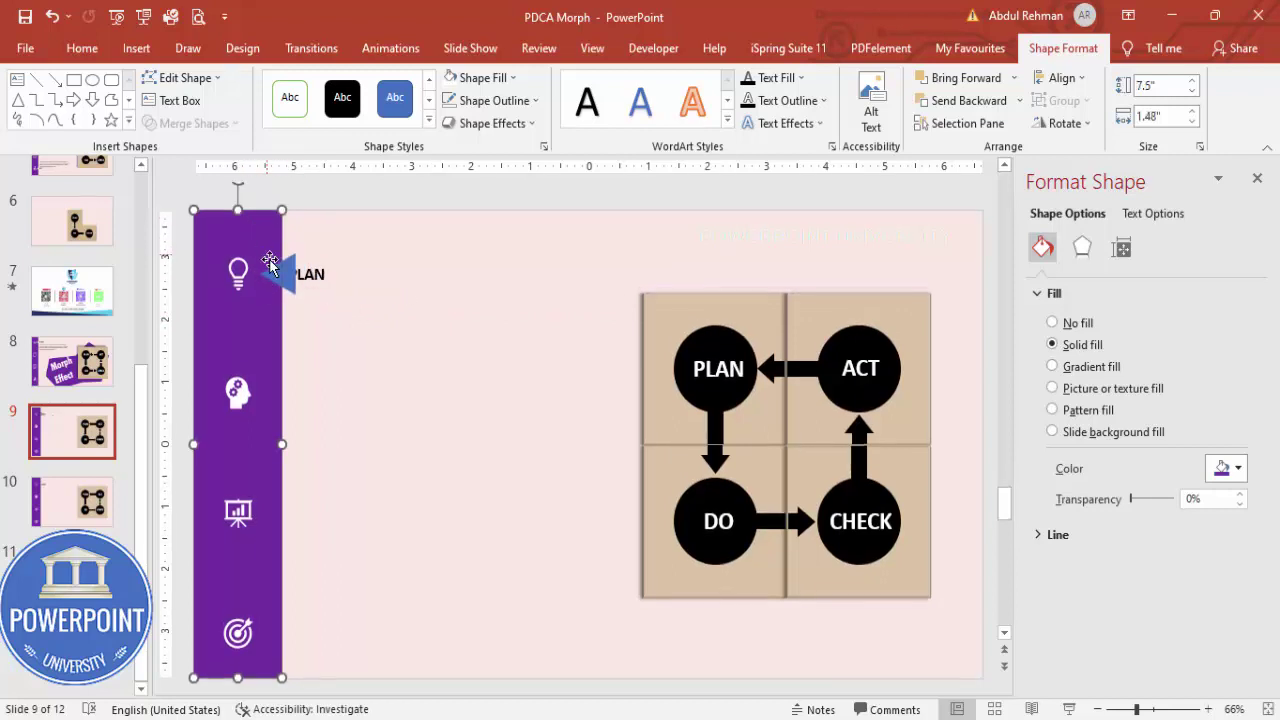
pyautogui.keyDown('shift'); pyautogui.click(286, 280); pyautogui.keyUp('shift')
pyautogui.click(192, 123)
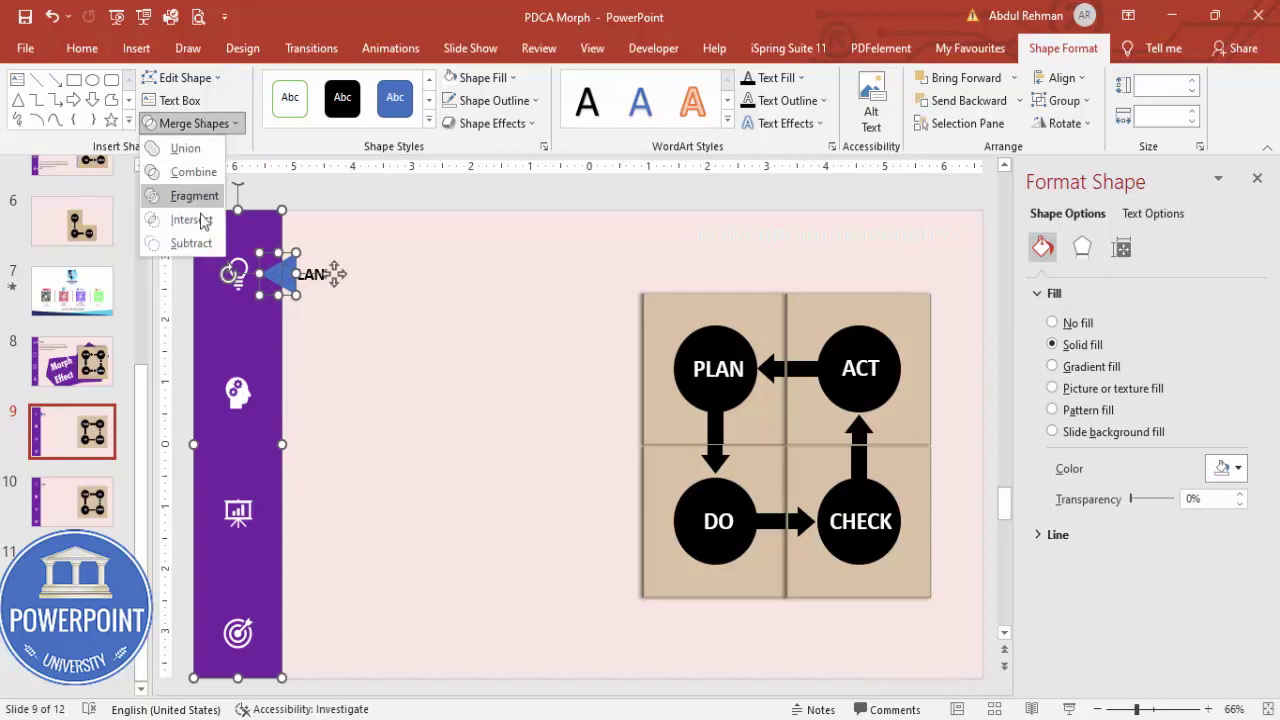
pyautogui.click(199, 243)
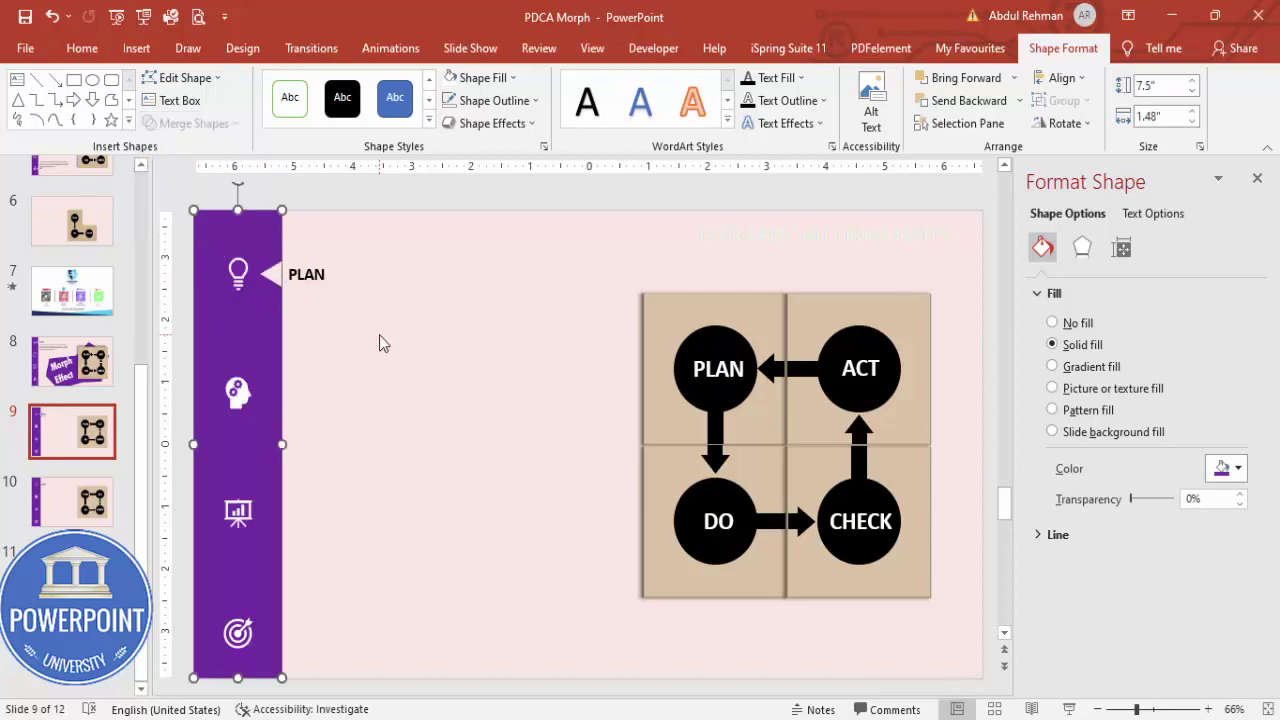
pyautogui.click(362, 316)
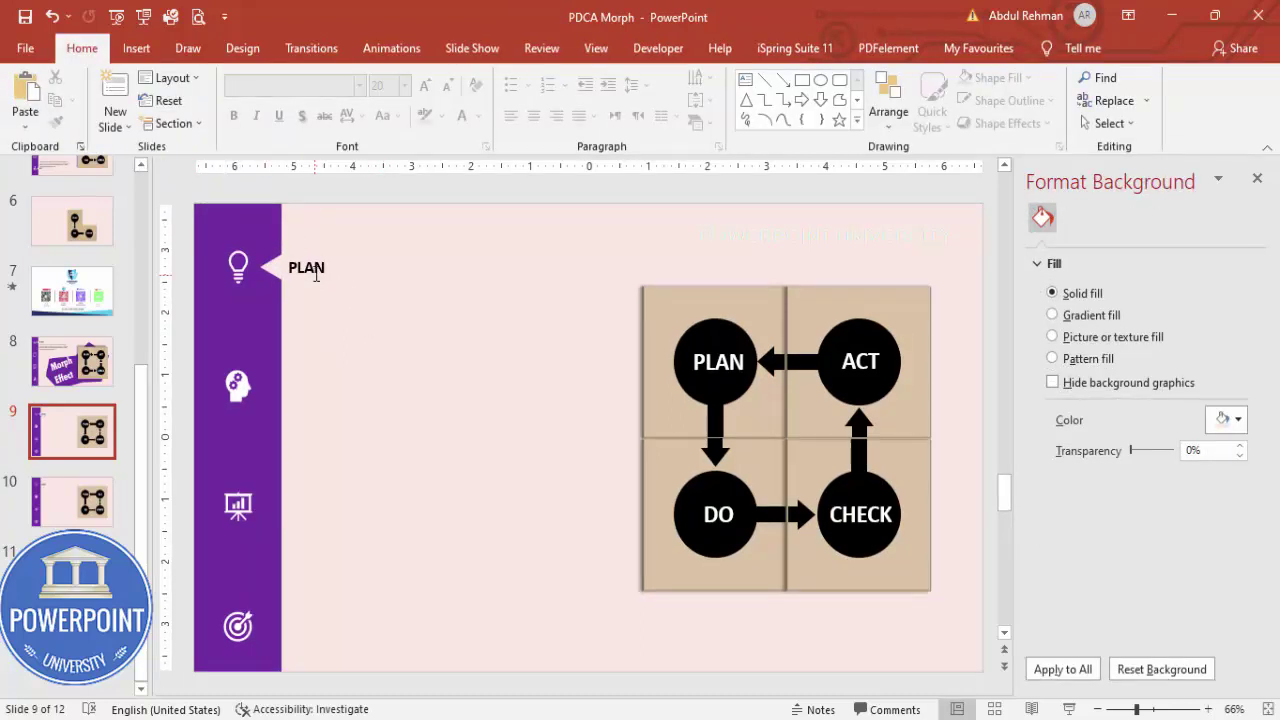
# Undo the cut, copy the triangle, redo the notch, then paste the triangle onto slide 10
pyautogui.hotkey('ctrl', 'z')
pyautogui.hotkey('ctrl', 'z')
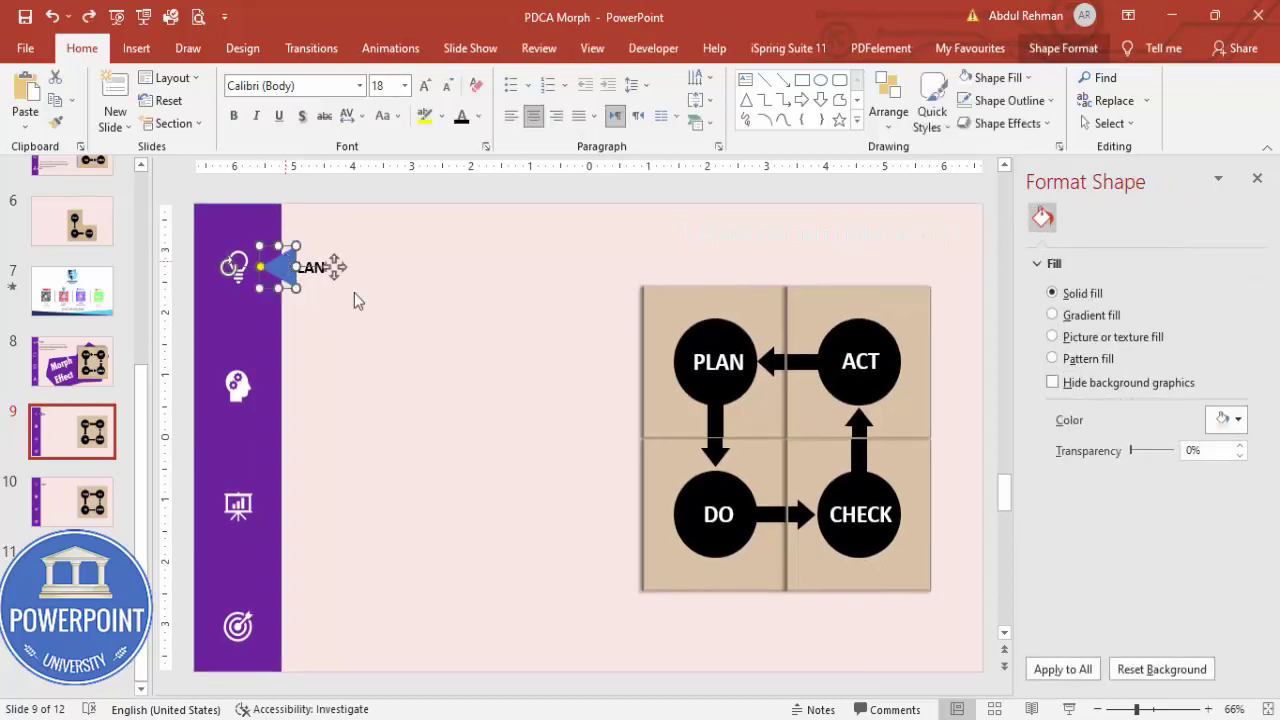
pyautogui.hotkey('ctrl', 'z')
pyautogui.press('Escape')
pyautogui.click(245, 310)
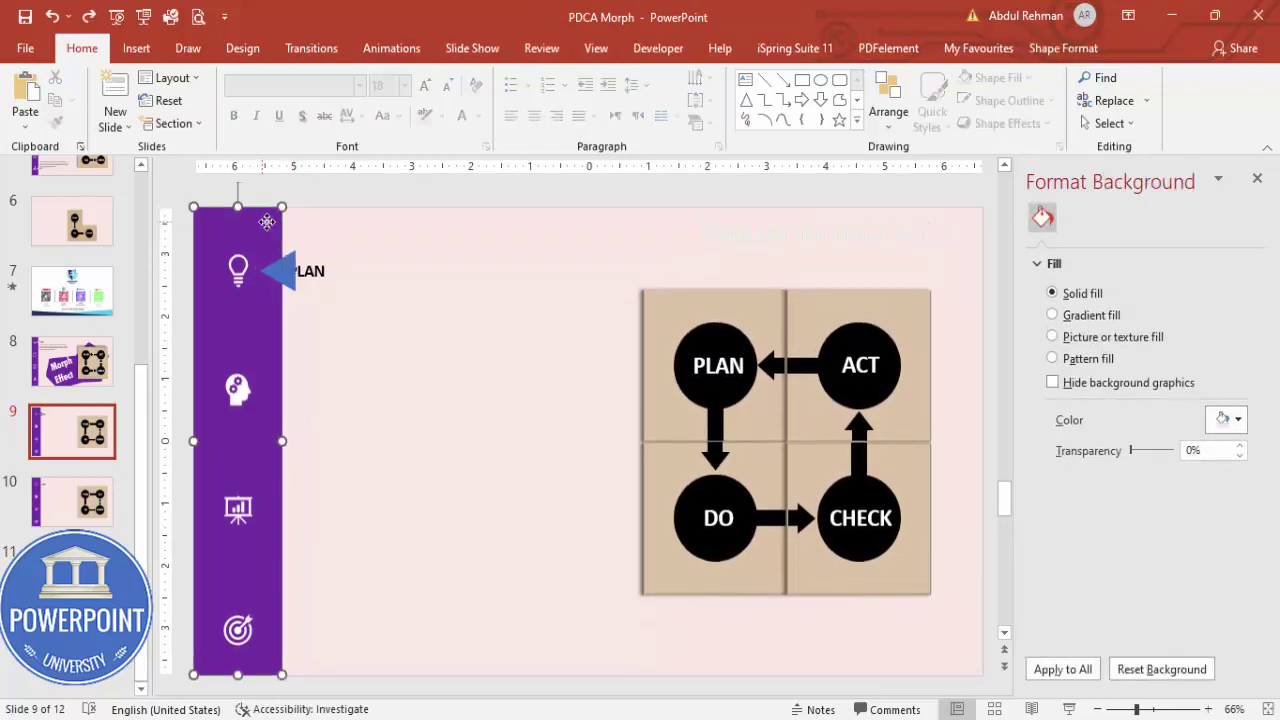
pyautogui.keyDown('shift'); pyautogui.click(285, 272); pyautogui.keyUp('shift')
pyautogui.click(1063, 48)
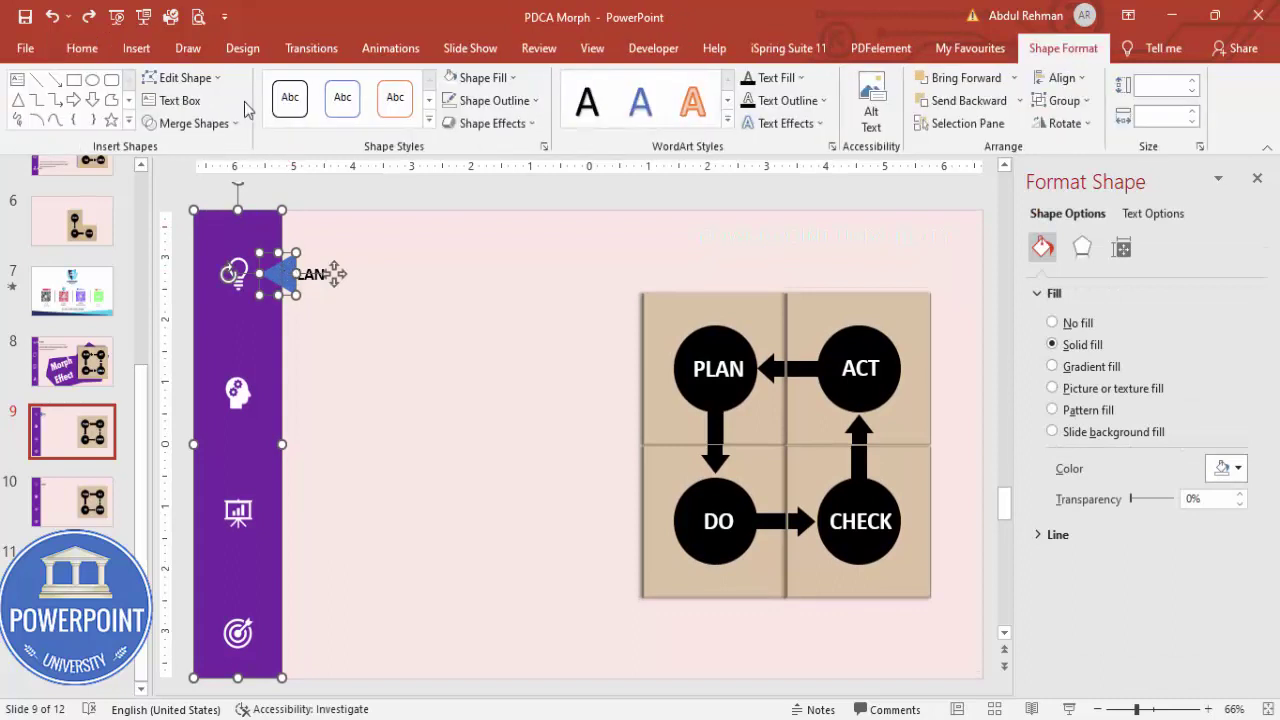
pyautogui.click(193, 123)
pyautogui.click(196, 246)
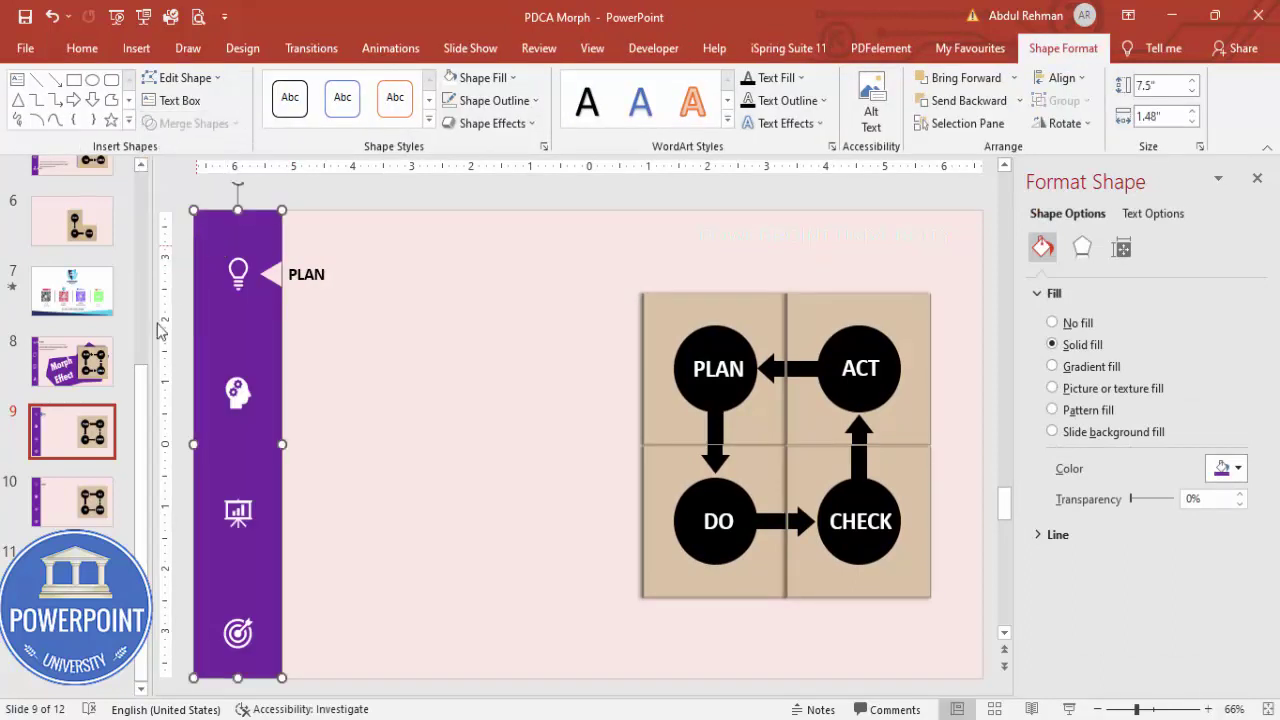
pyautogui.click(77, 505)
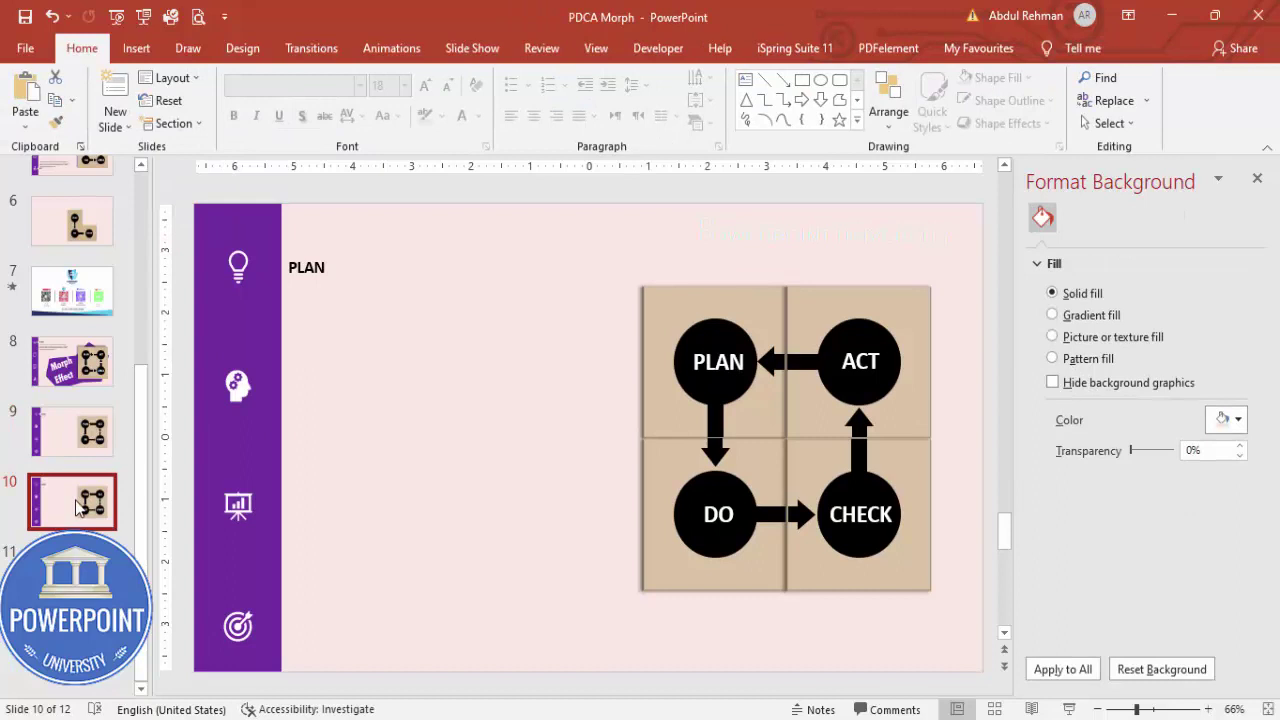
pyautogui.hotkey('ctrl', 'v')
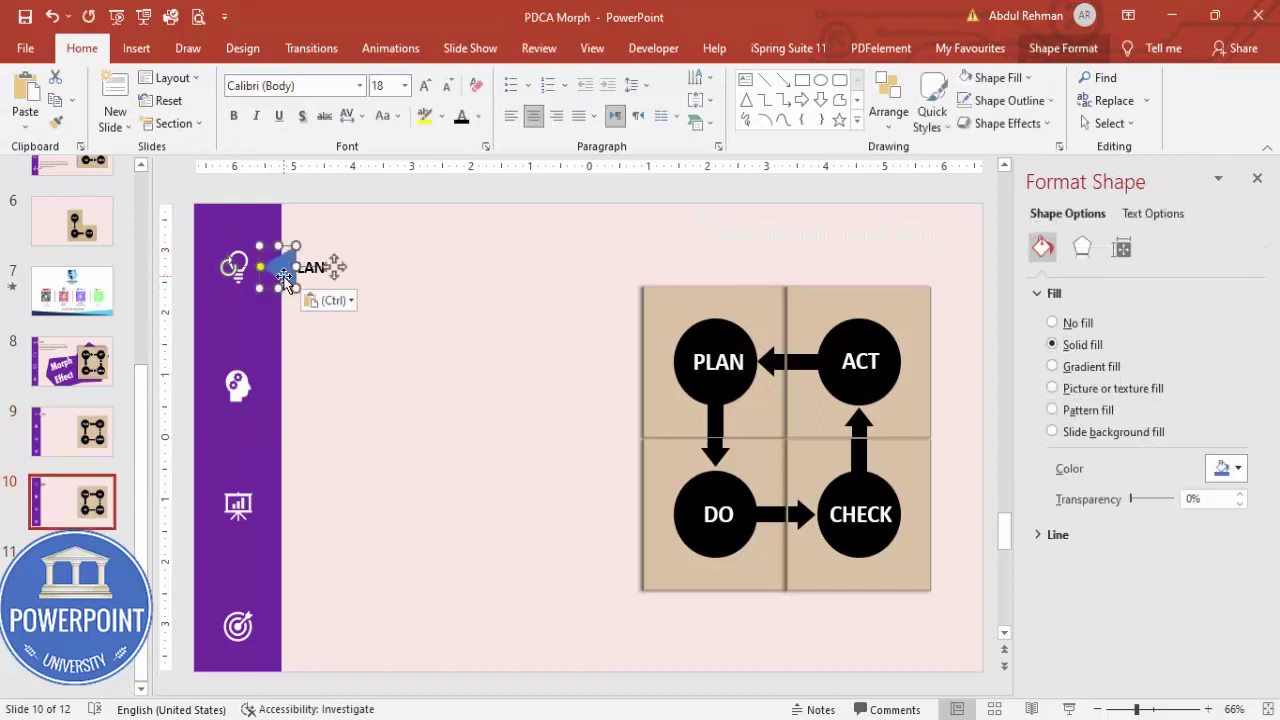
# On slide 10, move the triangle beside the second icon and merge it with the sidebar
pyautogui.press('Down')
pyautogui.press('Down')
pyautogui.press('Down')
pyautogui.press('Down')
pyautogui.press('Down')
pyautogui.press('Down')
pyautogui.press('Down')
pyautogui.press('Down')
pyautogui.press('Down')
pyautogui.press('Down')
pyautogui.press('Down')
pyautogui.press('Down')
pyautogui.press('Down')
pyautogui.press('Down')
pyautogui.press('Down')
pyautogui.press('Down')
pyautogui.press('Down')
pyautogui.press('Down')
pyautogui.press('Down')
pyautogui.press('Down')
pyautogui.press('Down')
pyautogui.press('Down')
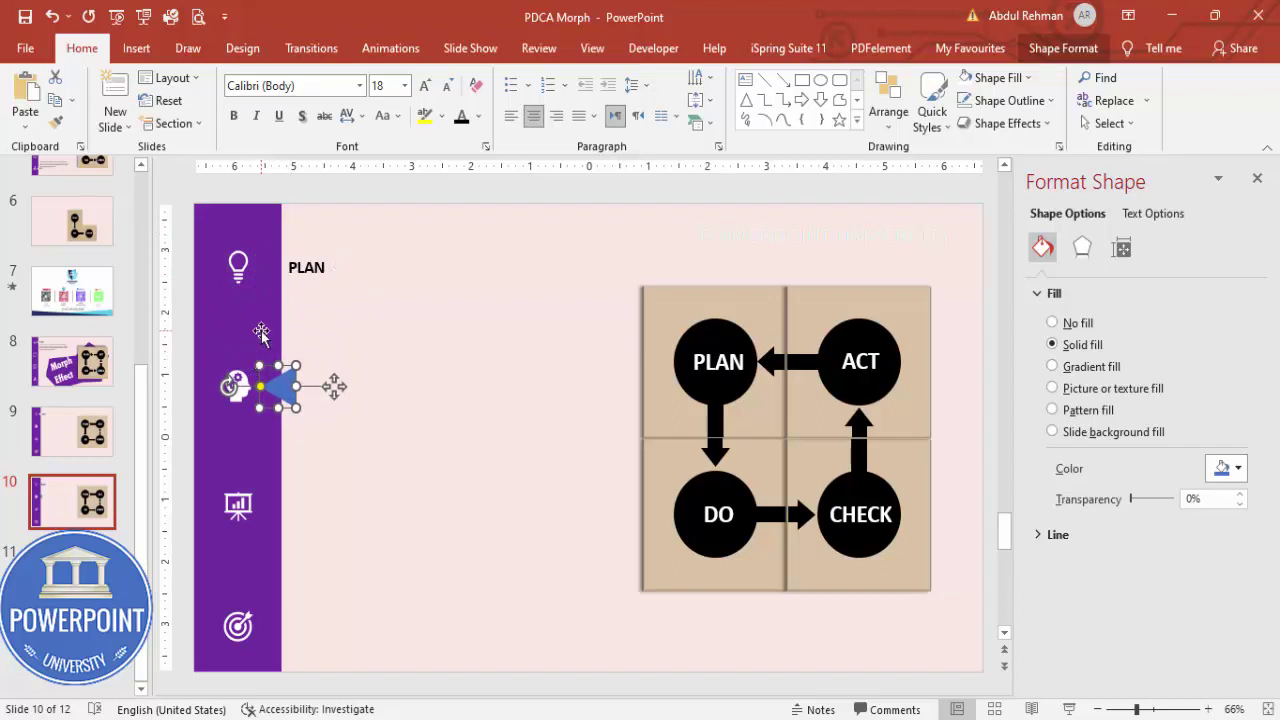
pyautogui.keyDown('shift'); pyautogui.click(263, 234); pyautogui.keyUp('shift')
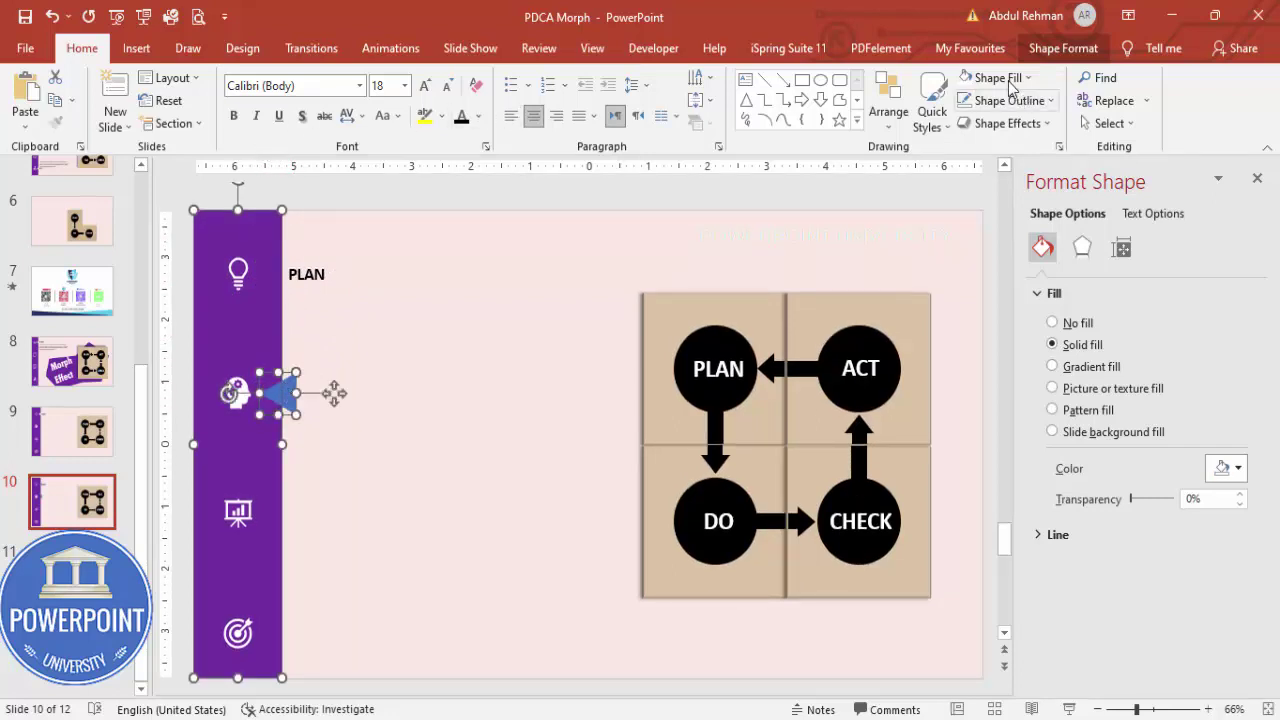
pyautogui.click(1063, 48)
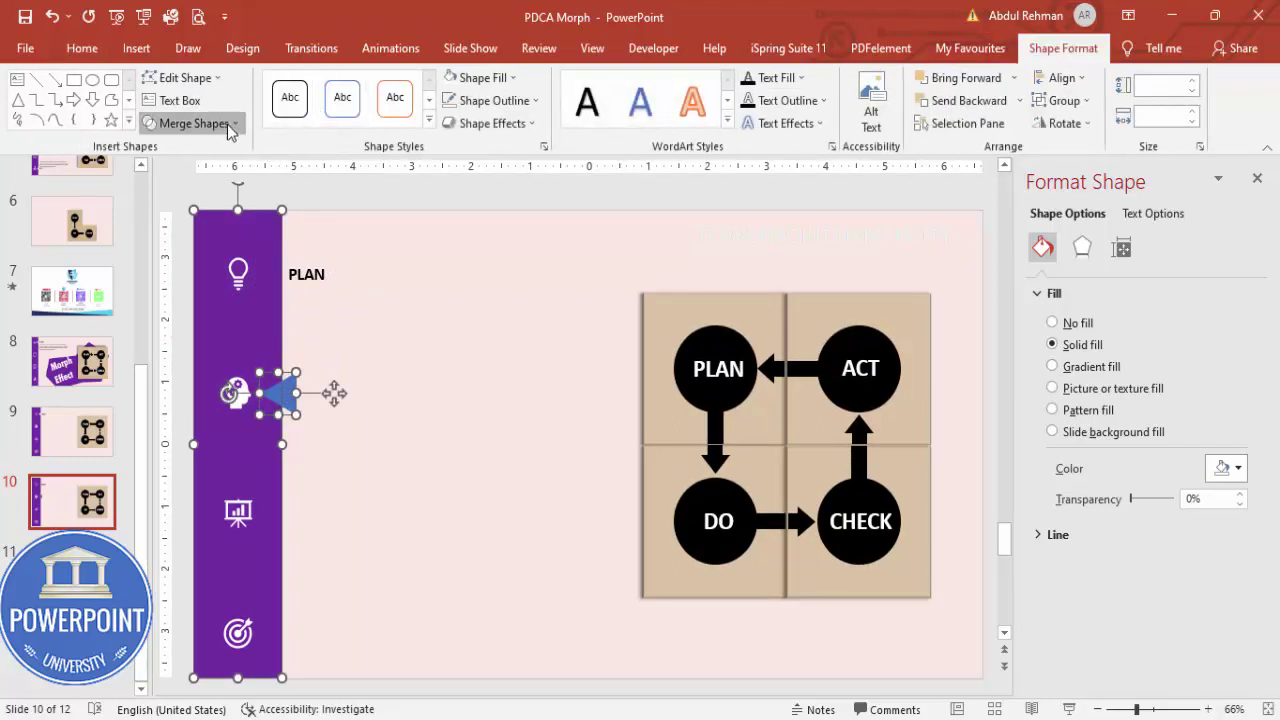
pyautogui.click(227, 124)
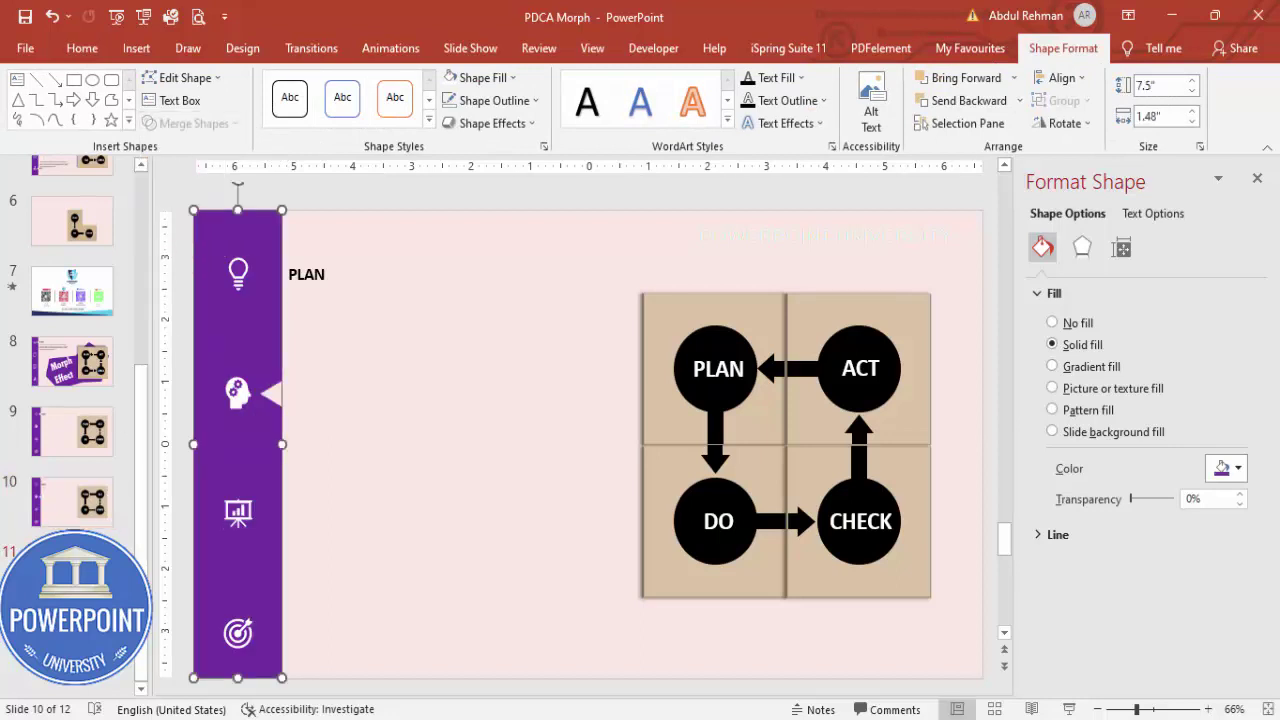
# On slide 11, paste the triangle beside the presentation-board icon and subtract it from the sidebar
pyautogui.press('pagedown')
pyautogui.hotkey('ctrl', 'v')
pyautogui.moveTo(335, 265); pyautogui.dragTo(334, 507)
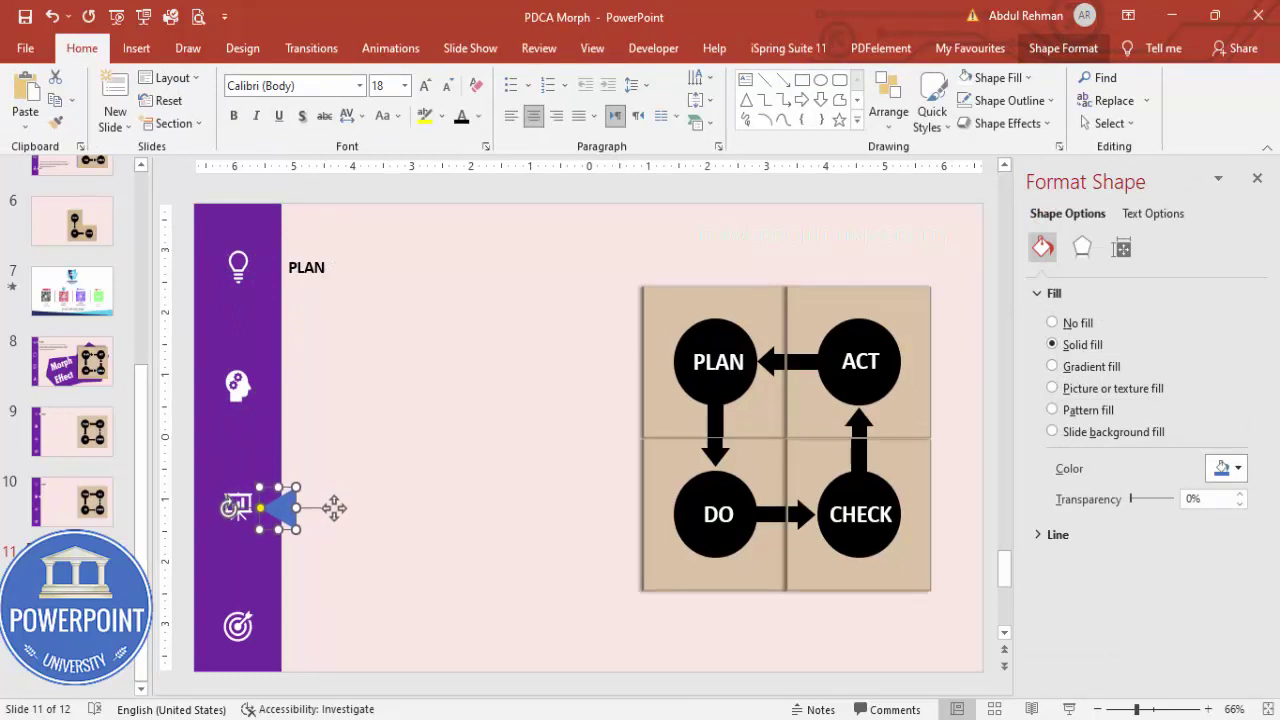
pyautogui.click(263, 443)
pyautogui.click(282, 443)
pyautogui.click(278, 512)
pyautogui.keyDown('shift'); pyautogui.click(287, 515); pyautogui.keyUp('shift')
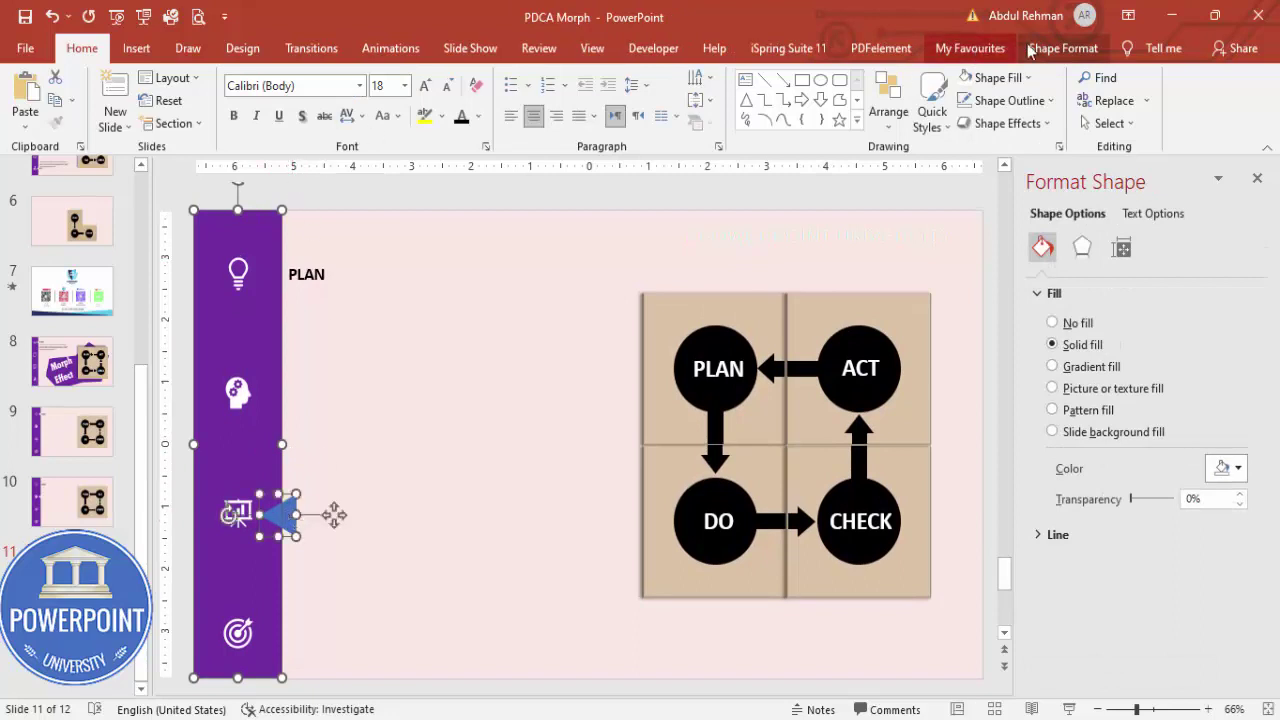
pyautogui.click(1063, 48)
pyautogui.click(193, 123)
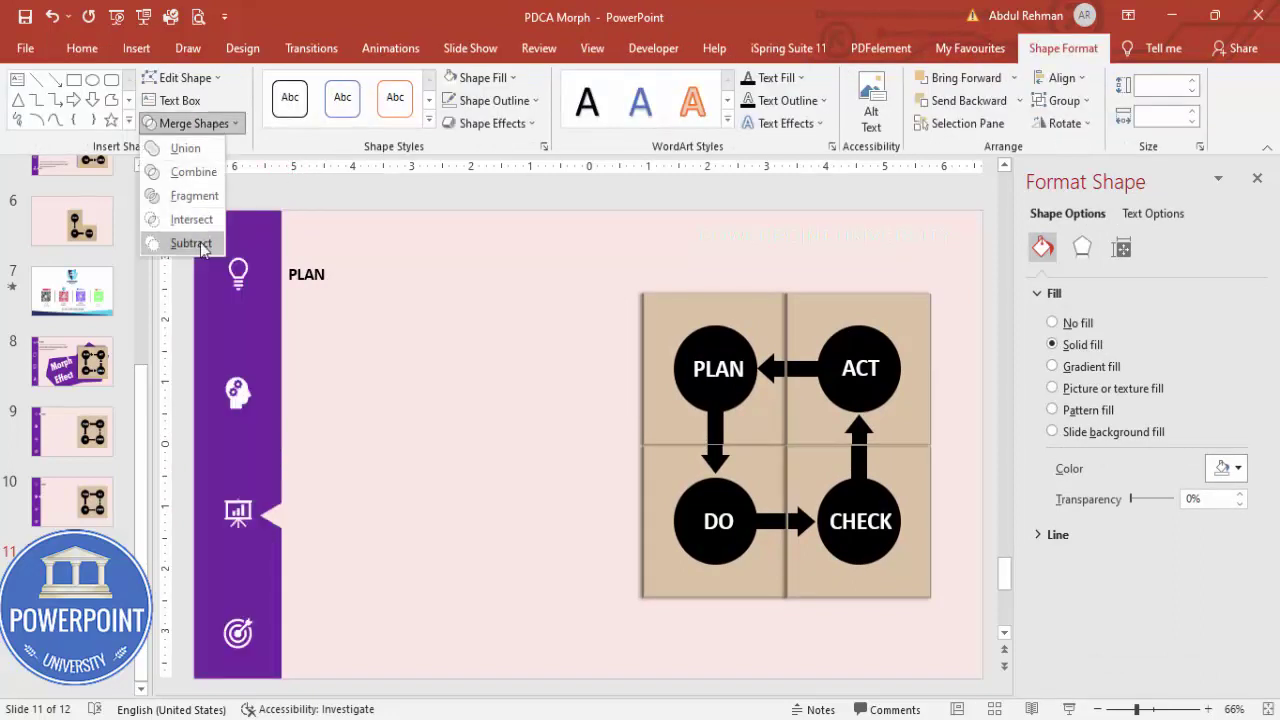
pyautogui.click(200, 245)
# On slide 12, cut a notch beside the target icon, then return to slide 9
pyautogui.press('pagedown')
pyautogui.click(285, 267)
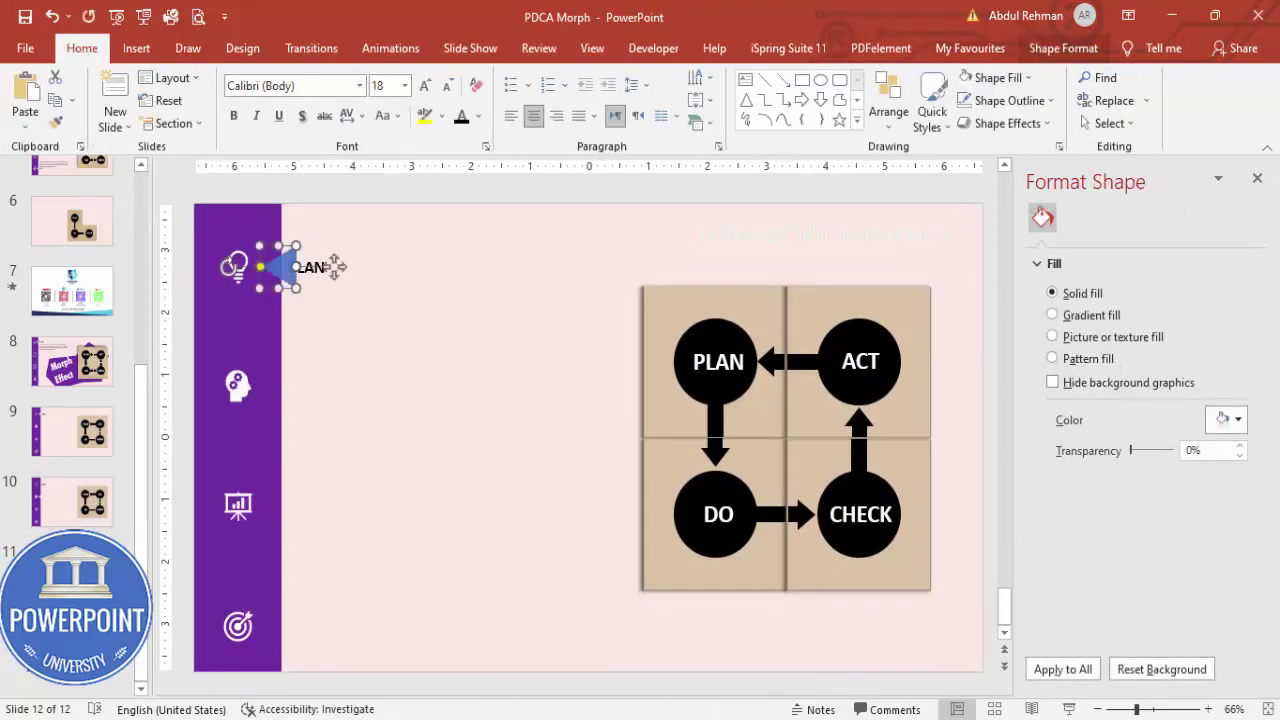
pyautogui.moveTo(335, 267); pyautogui.dragTo(334, 626)
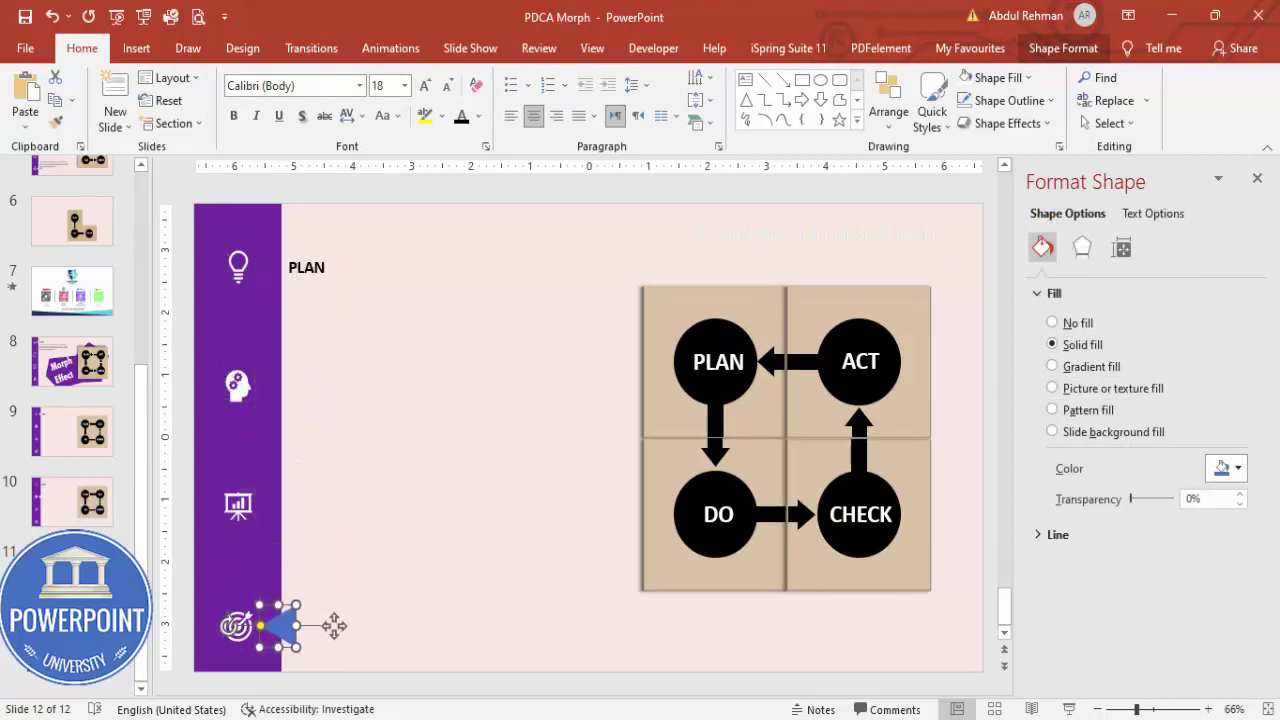
pyautogui.keyDown('shift'); pyautogui.click(202, 583); pyautogui.keyUp('shift')
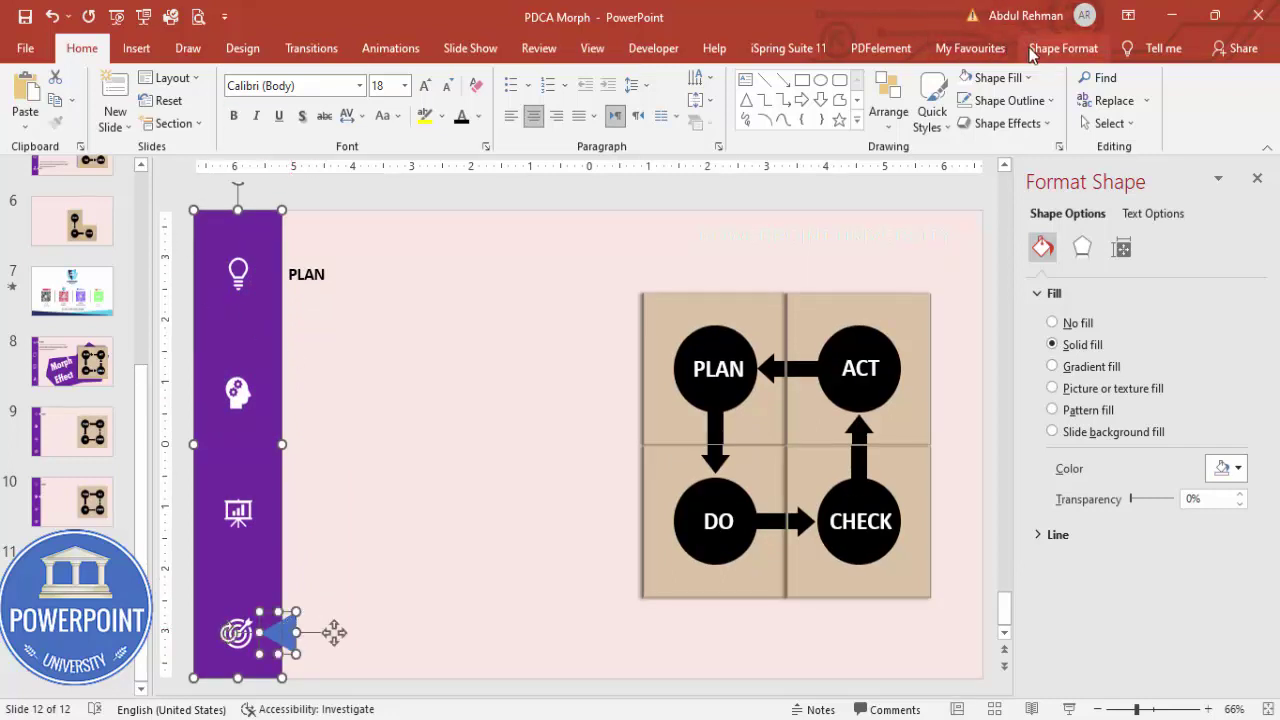
pyautogui.click(1063, 48)
pyautogui.click(193, 123)
pyautogui.click(203, 244)
pyautogui.click(346, 394)
pyautogui.click(83, 445)
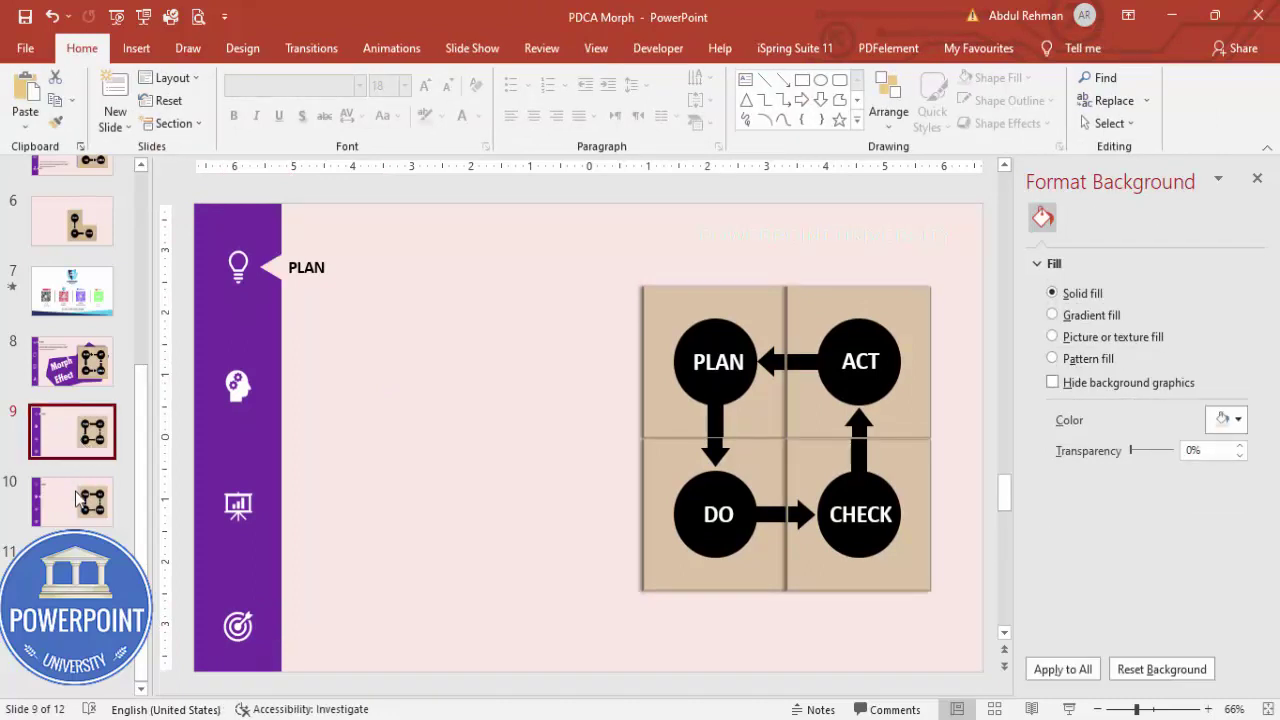